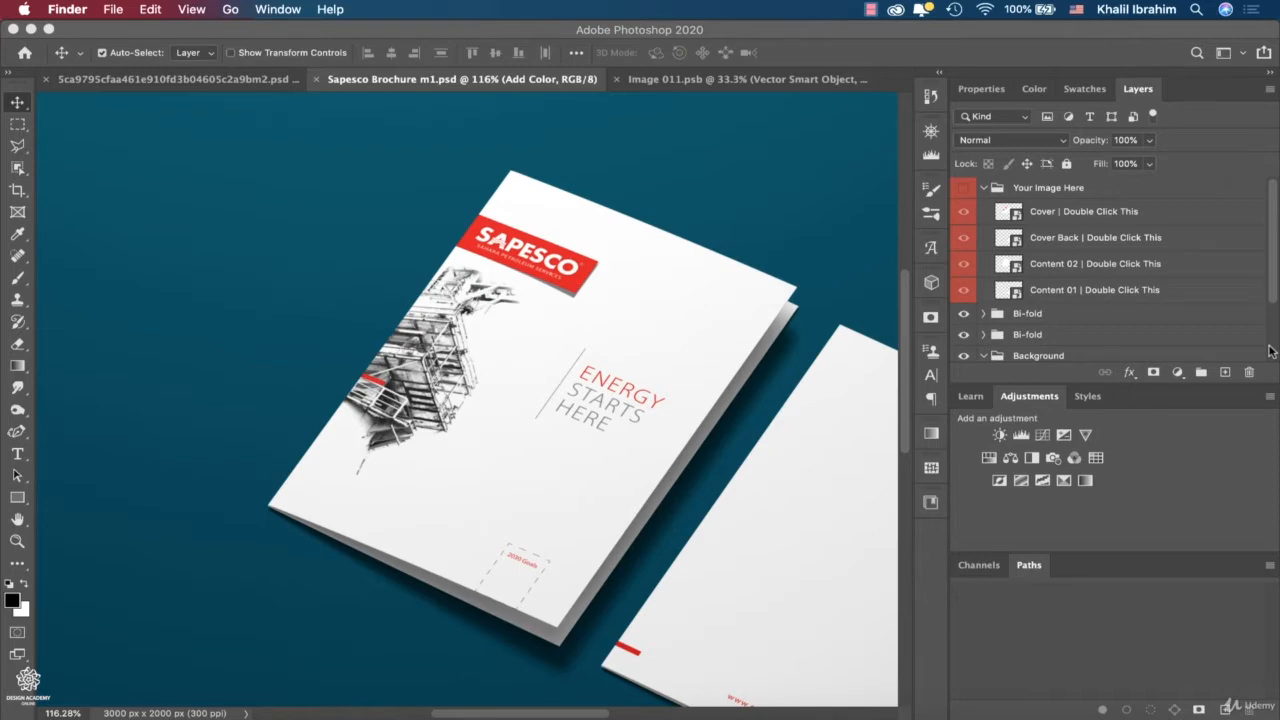
Switch to Finder and look over Sapesco A4.indd and the 5ca9795cfaa461e910fd3b04605c2a9bm2.psd image in the Indesign Projects folder
{"action": "left_click", "coordinate": [1110, 700]}
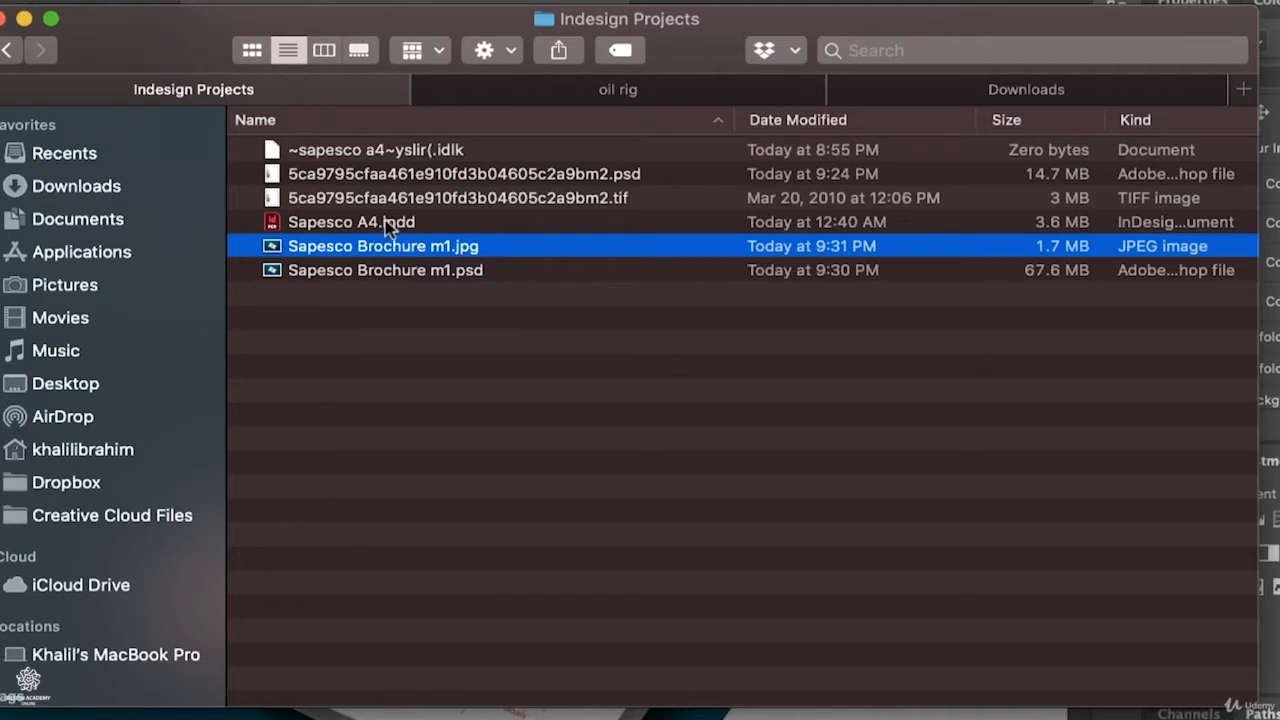
{"action": "left_click", "coordinate": [389, 227]}
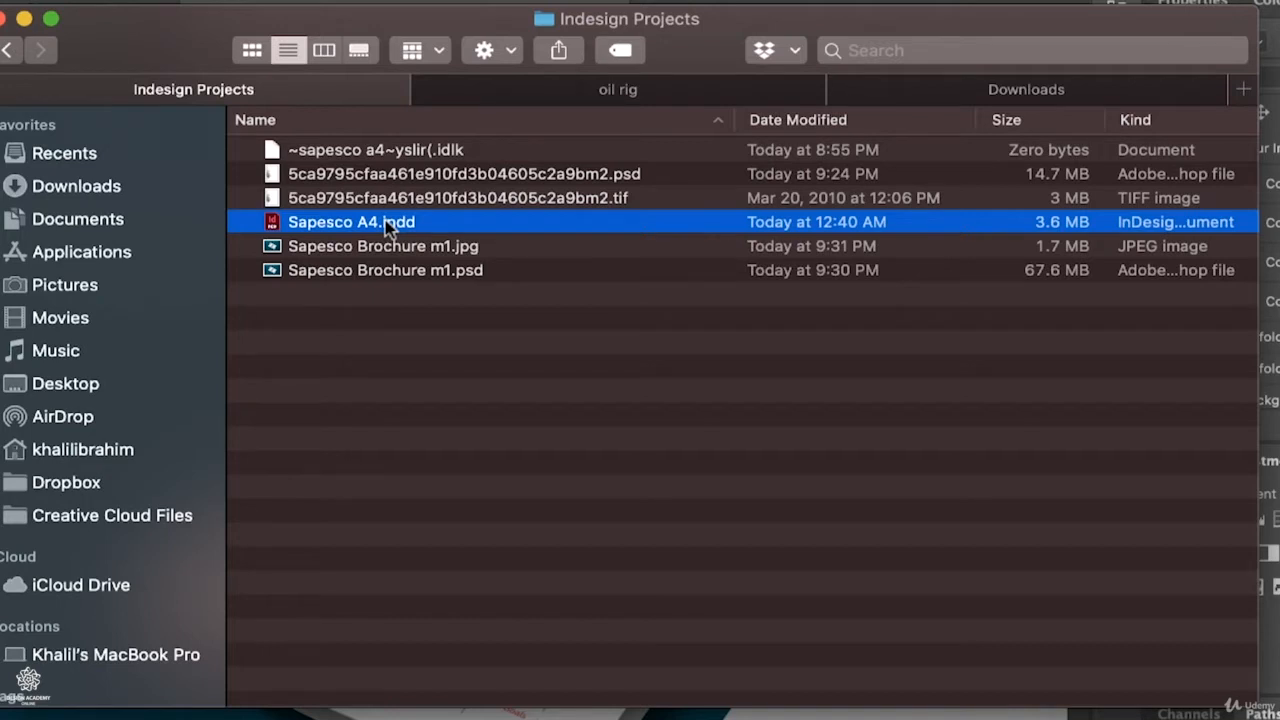
{"action": "left_click", "coordinate": [568, 178]}
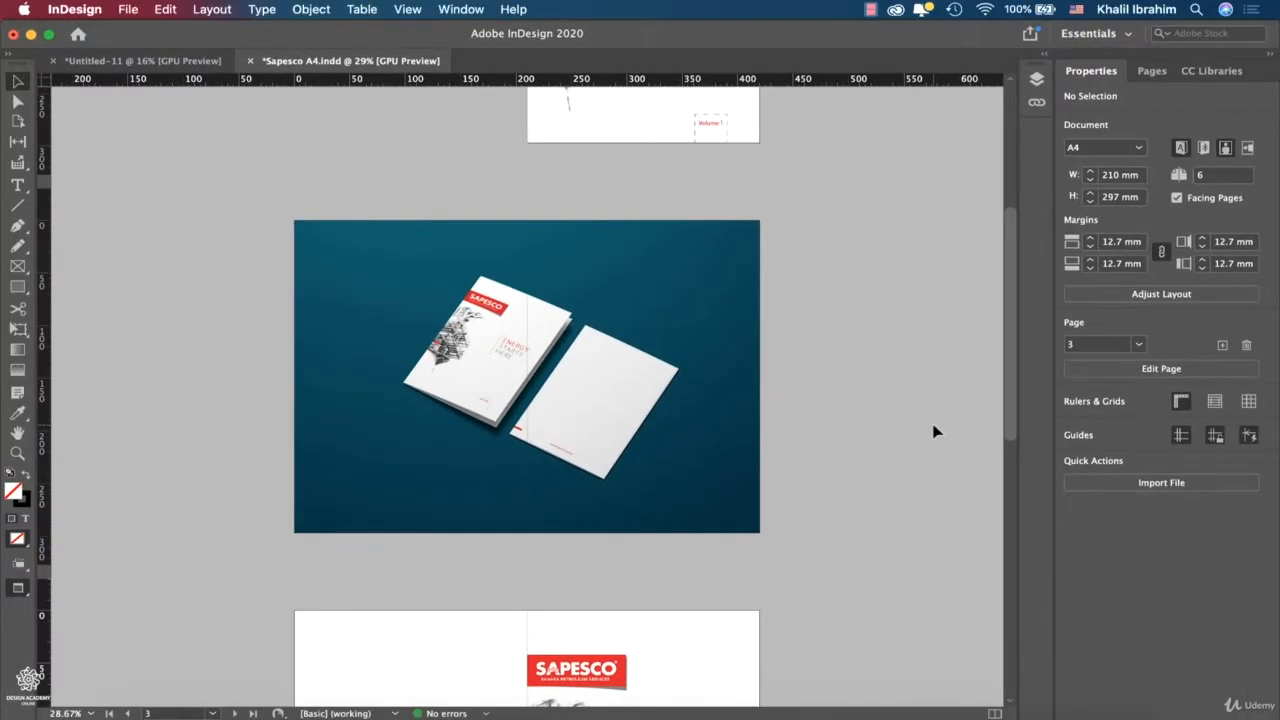
Review the cover page, brochure mockup spread and full cover spread of Sapesco A4.indd in InDesign
{"action": "scroll", "coordinate": [936, 431], "scroll_direction": "up", "scroll_amount": 3}
{"action": "scroll", "coordinate": [936, 431], "scroll_direction": "up", "scroll_amount": 3}
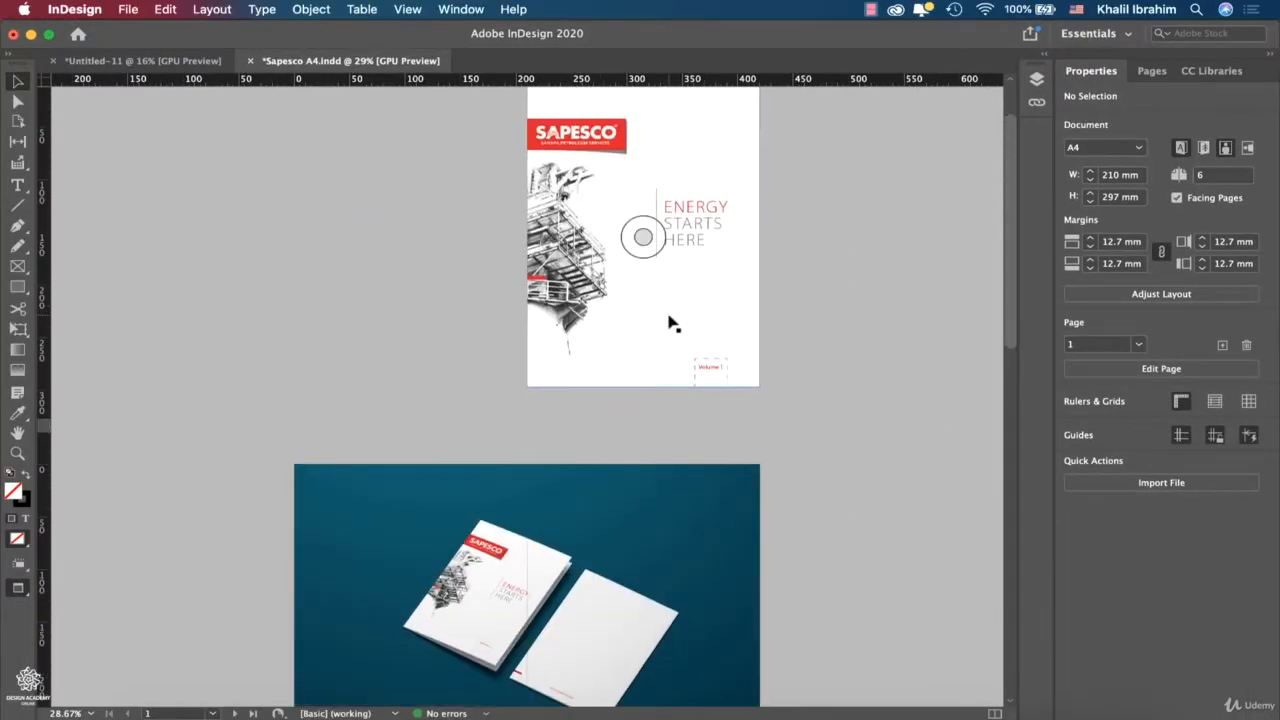
{"action": "scroll", "coordinate": [853, 364], "scroll_direction": "down", "scroll_amount": 5}
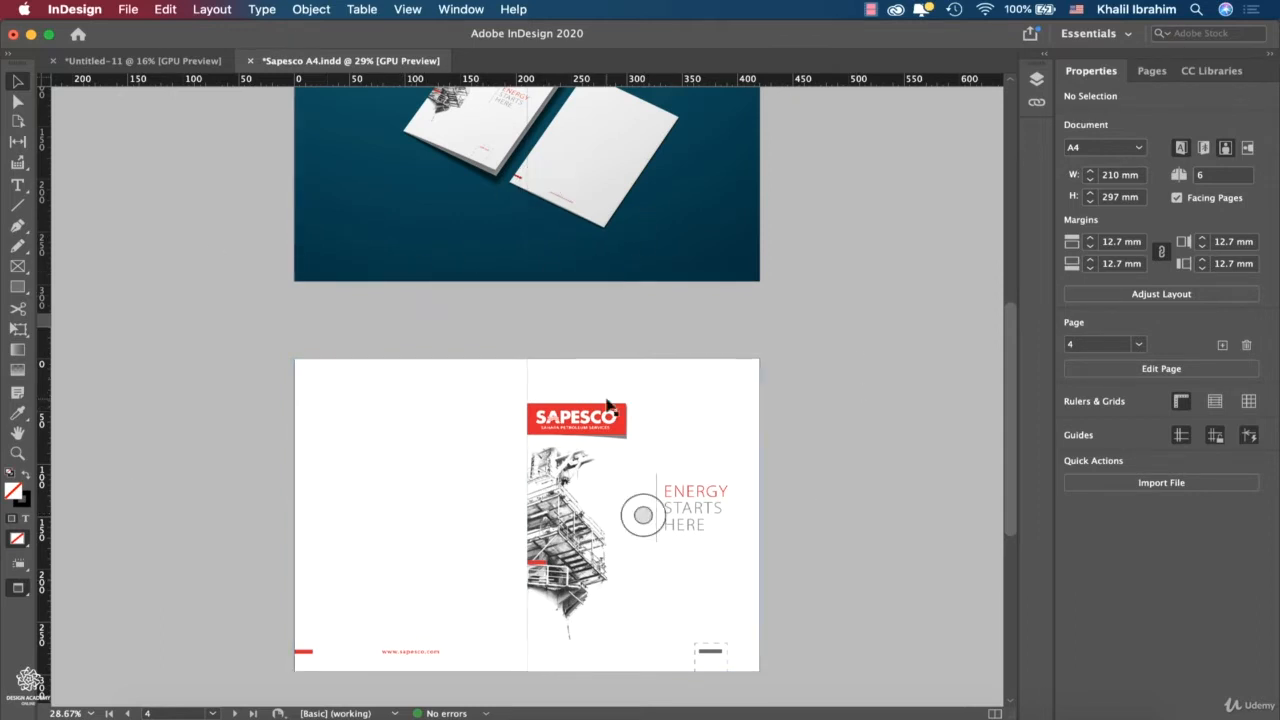
{"action": "scroll", "coordinate": [607, 404], "scroll_direction": "down", "scroll_amount": 2}
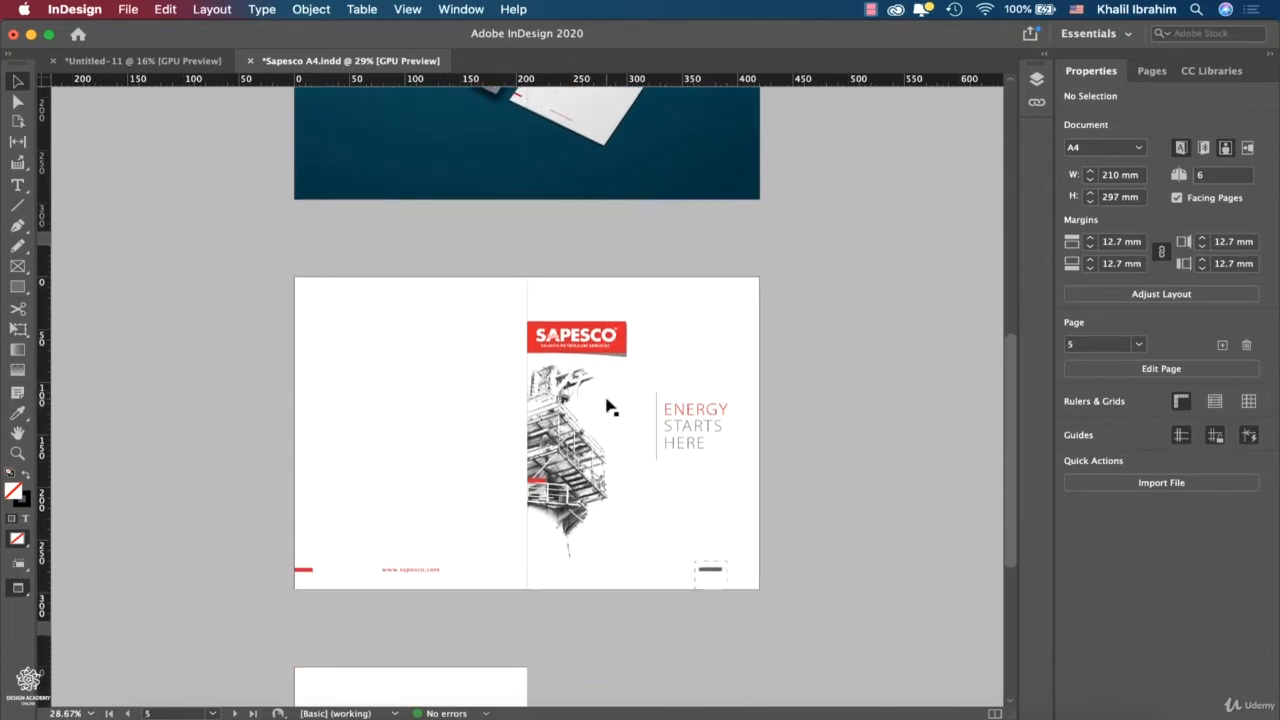
{"action": "scroll", "coordinate": [607, 404], "scroll_direction": "up", "scroll_amount": 1}
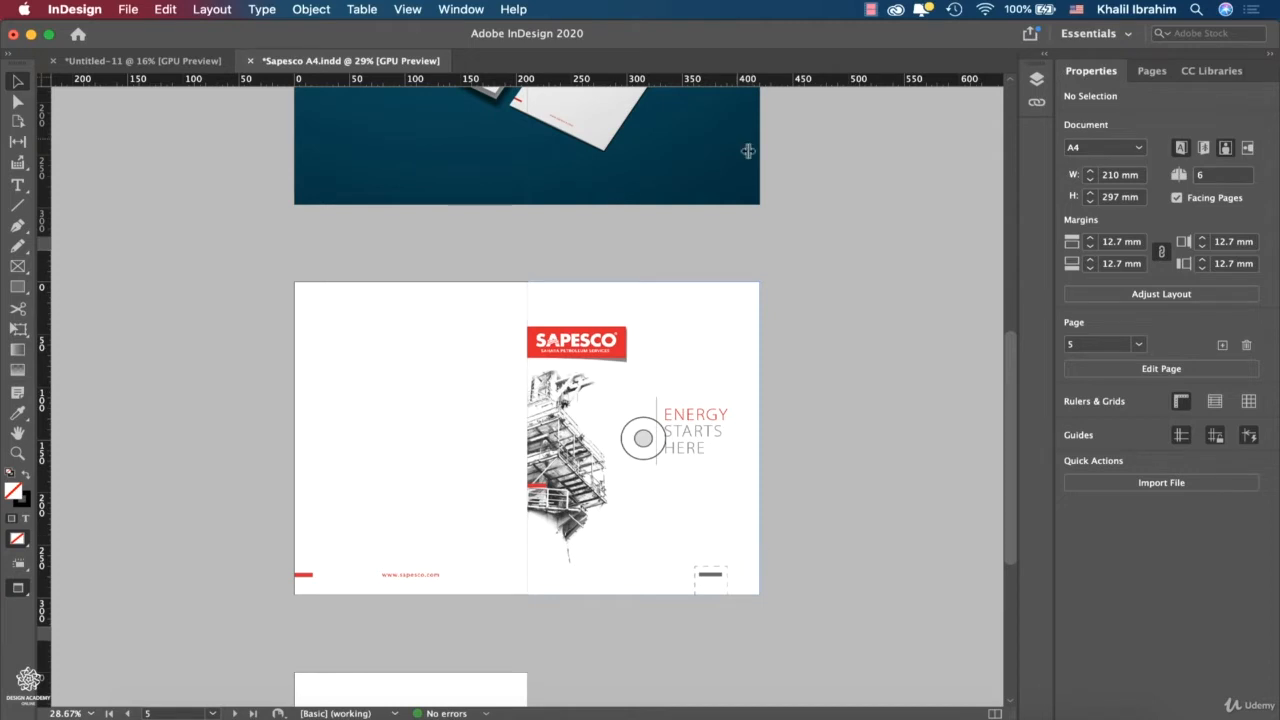
Bring up the blank Untitled-11 document and examine its facing pages and the arrangement of its spreads
{"action": "left_click", "coordinate": [158, 60]}
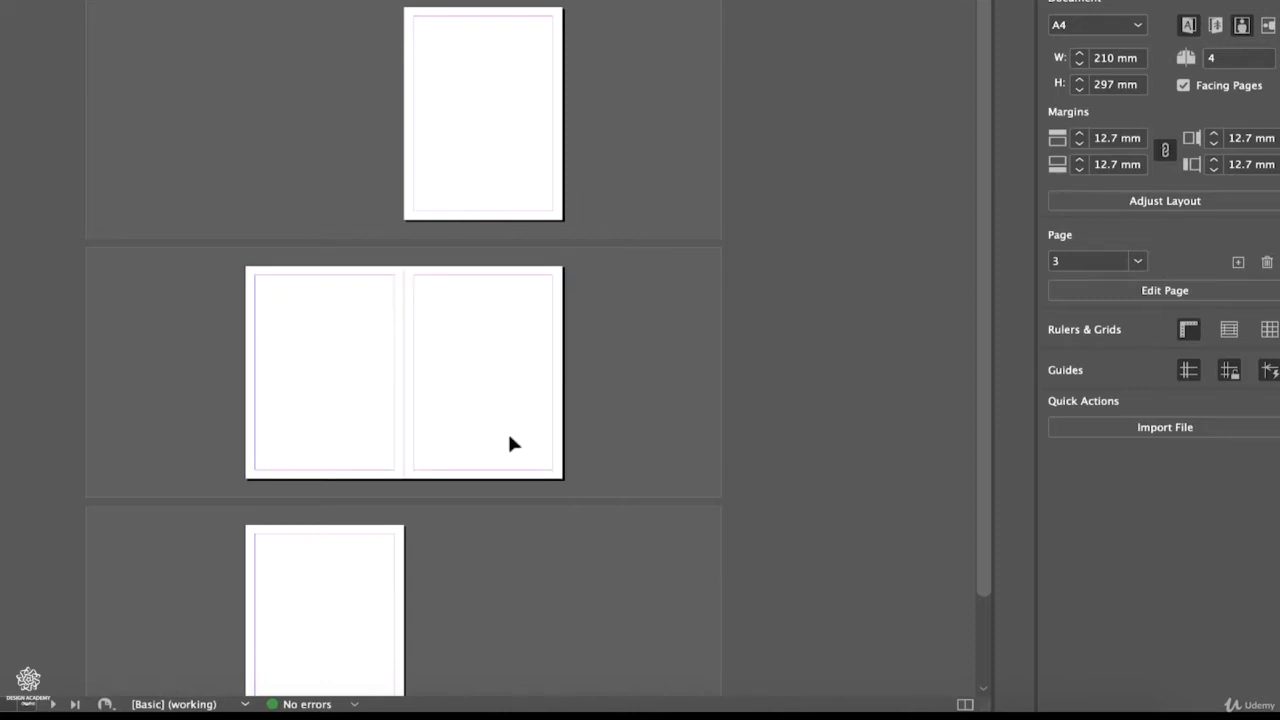
{"action": "scroll", "coordinate": [405, 386], "scroll_direction": "up", "scroll_amount": 5}
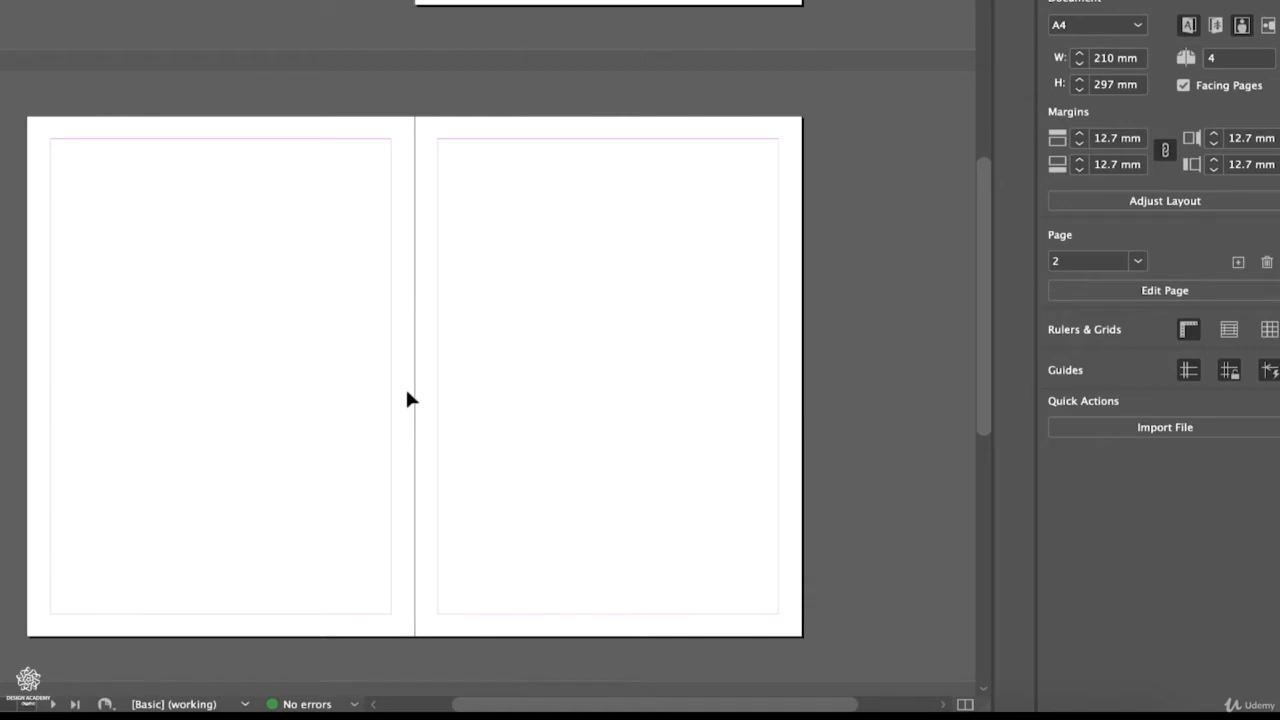
{"action": "scroll", "coordinate": [407, 399], "scroll_direction": "up", "scroll_amount": 1}
{"action": "scroll", "coordinate": [407, 399], "scroll_direction": "down", "scroll_amount": 2}
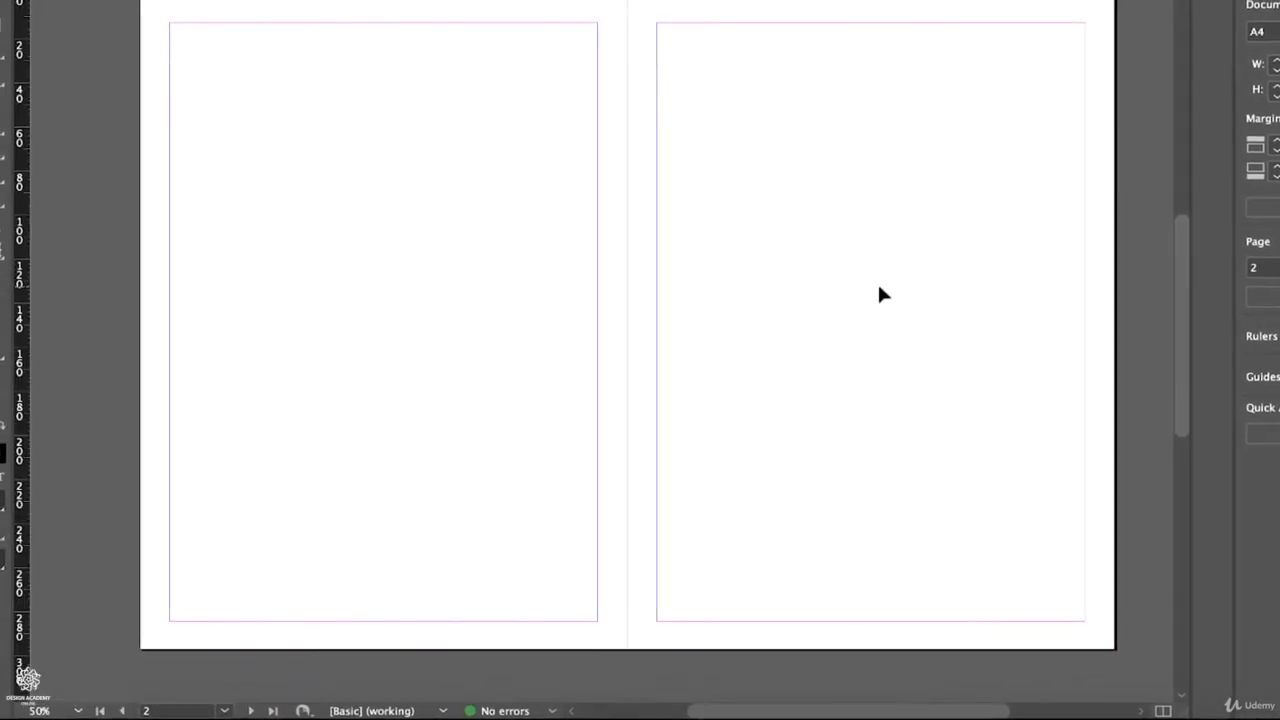
{"action": "left_click", "coordinate": [78, 711]}
{"action": "left_click", "coordinate": [225, 710]}
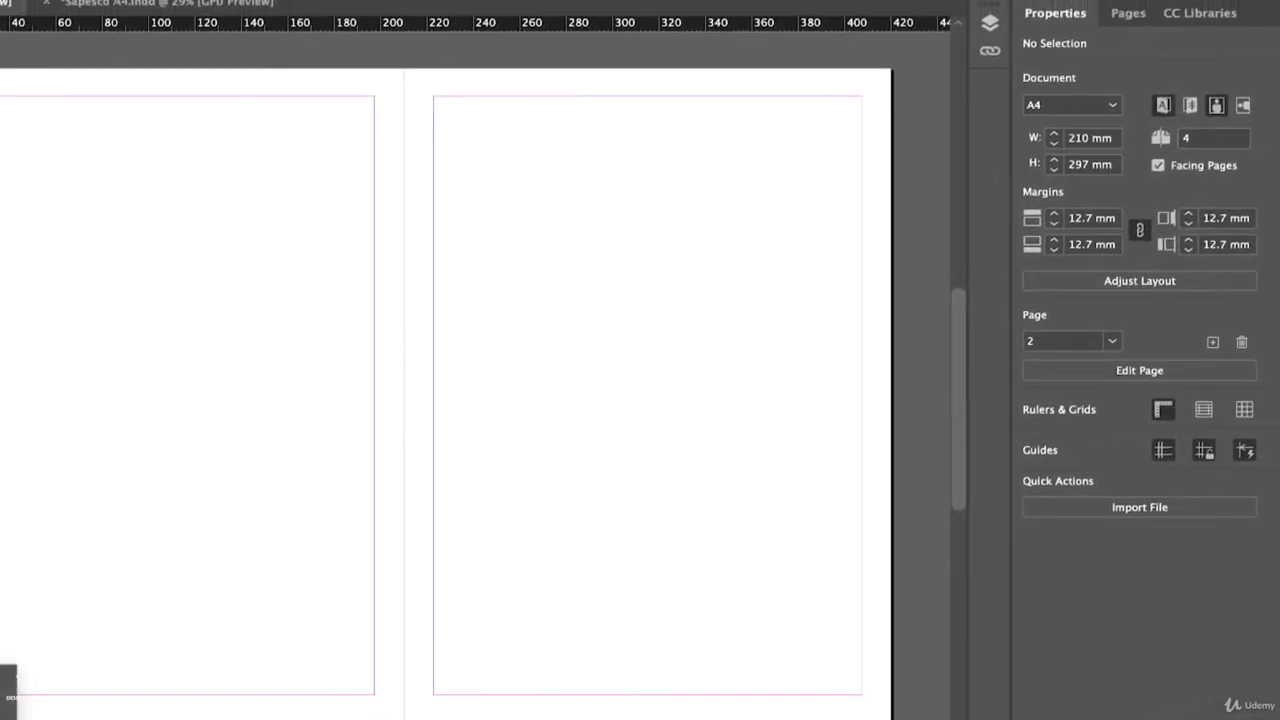
{"action": "left_click", "coordinate": [1120, 16]}
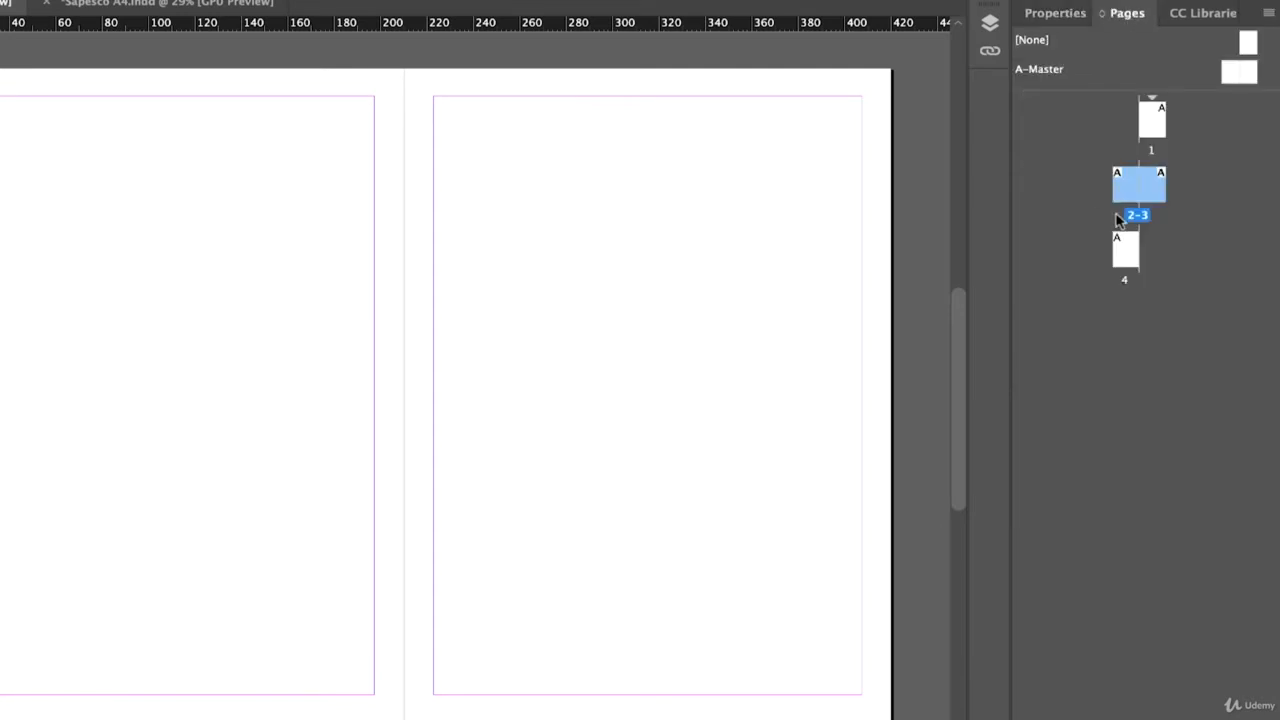
{"action": "left_click", "coordinate": [1047, 13]}
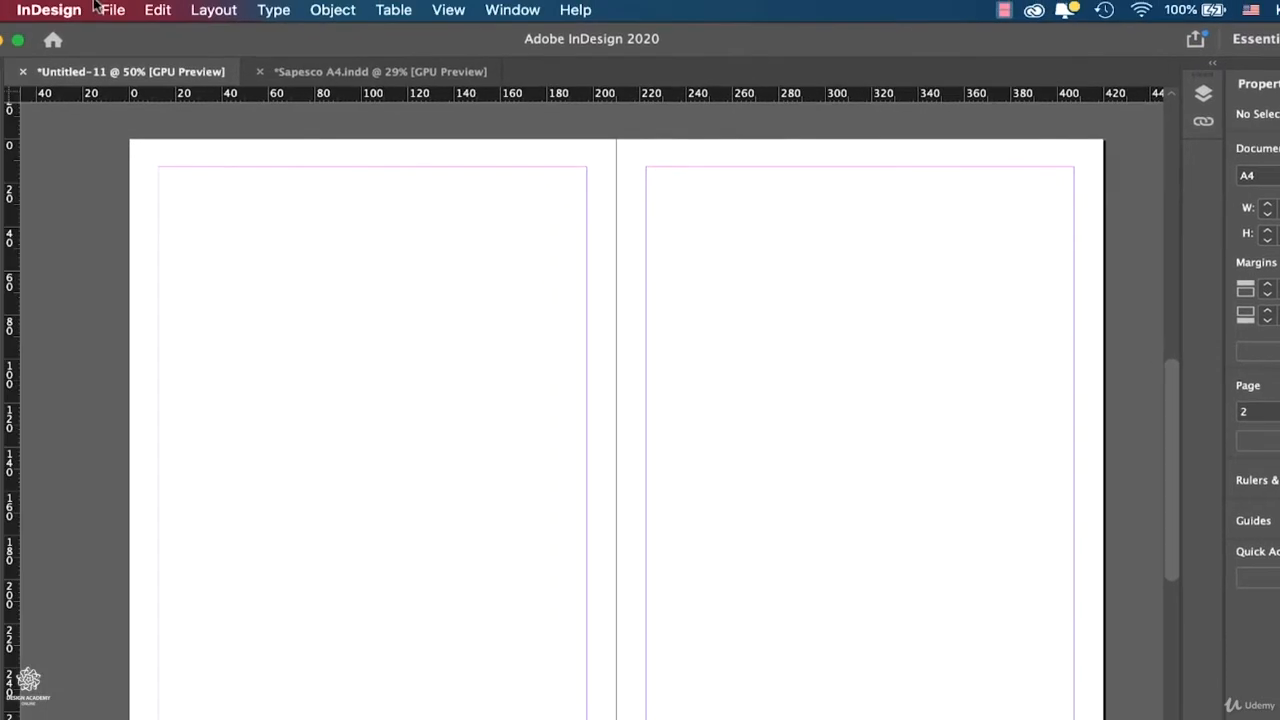
Set the Untitled-11 document's bleed to 5 mm on all sides in Document Setup
{"action": "left_click", "coordinate": [98, 9]}
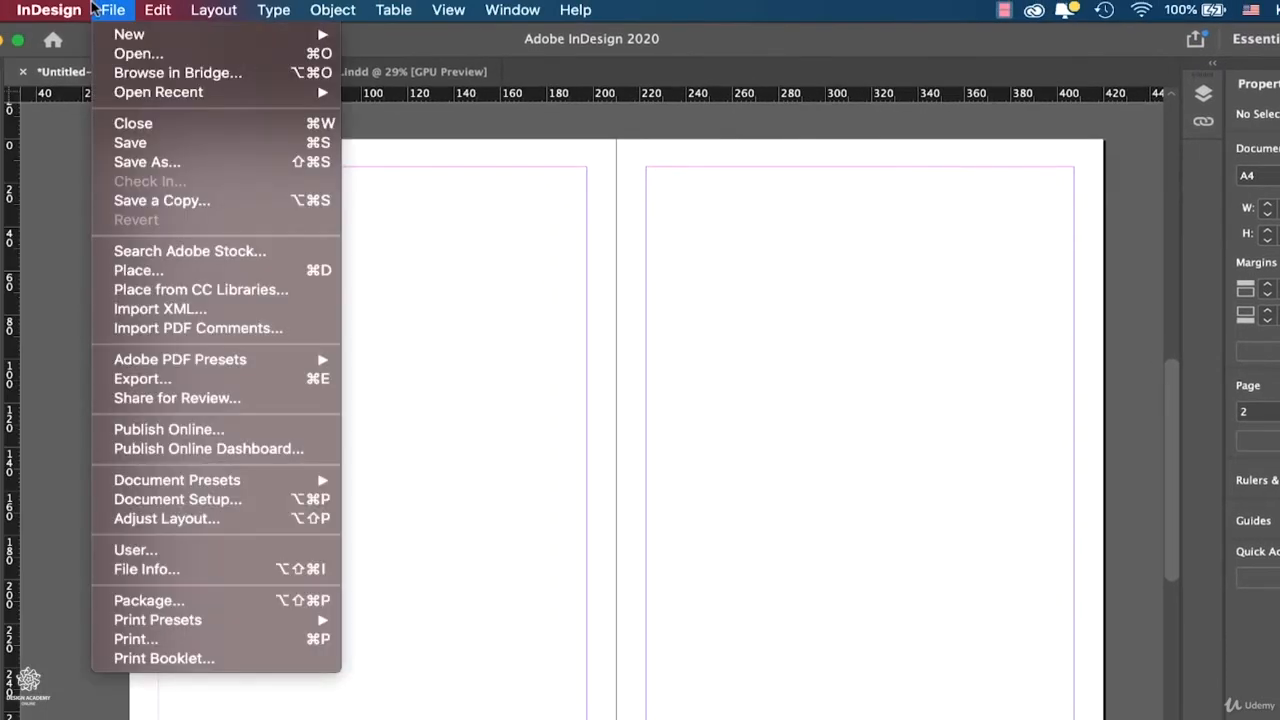
{"action": "left_click", "coordinate": [154, 503]}
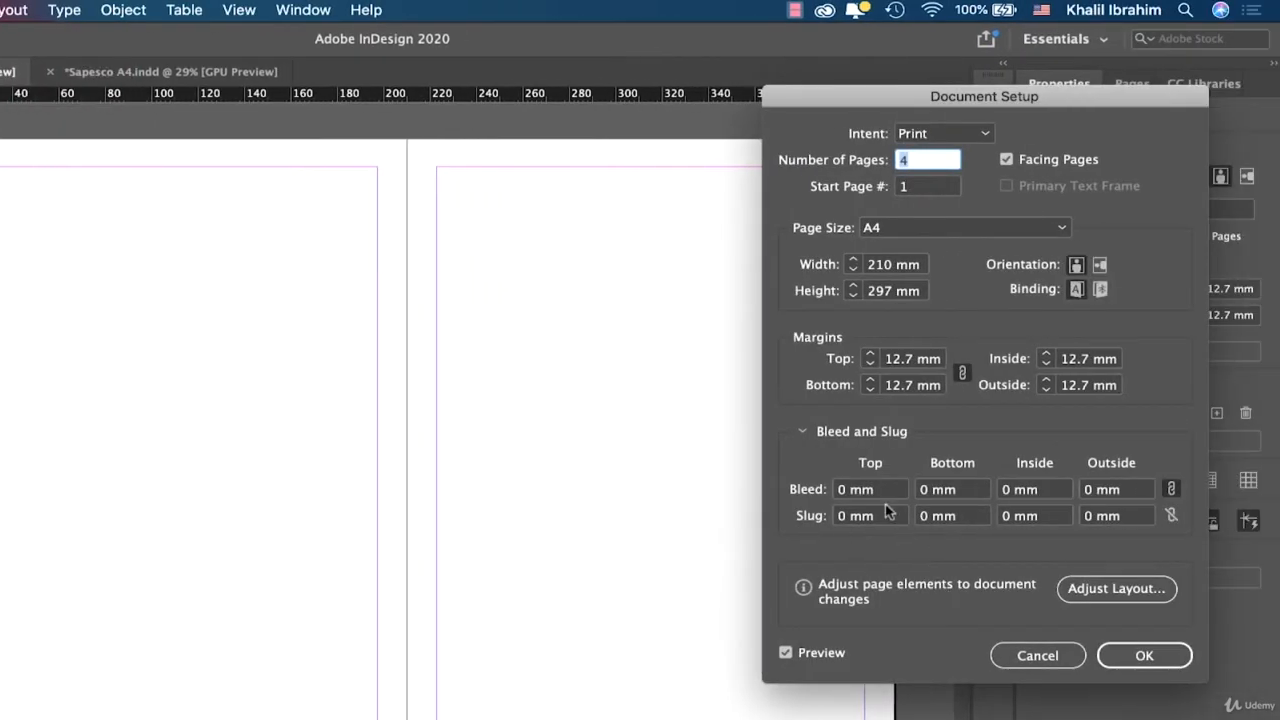
{"action": "double_click", "coordinate": [843, 490]}
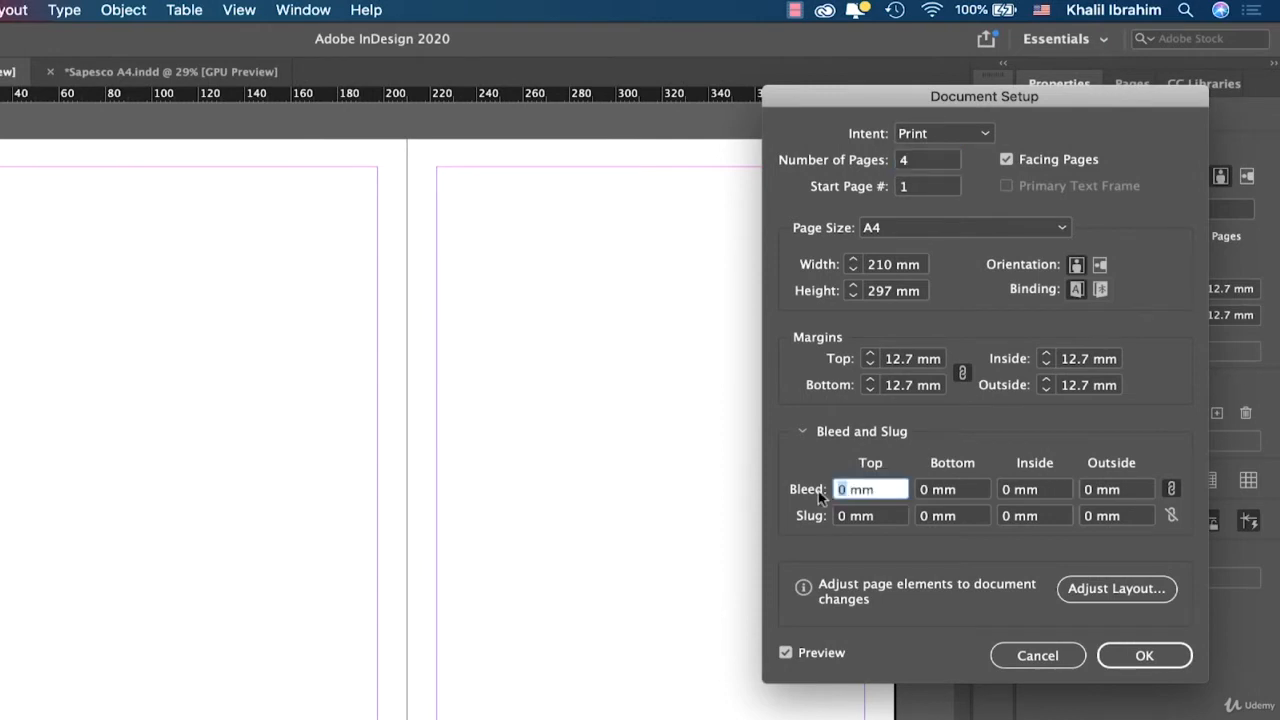
{"action": "type", "text": "5"}
{"action": "left_click", "coordinate": [971, 494]}
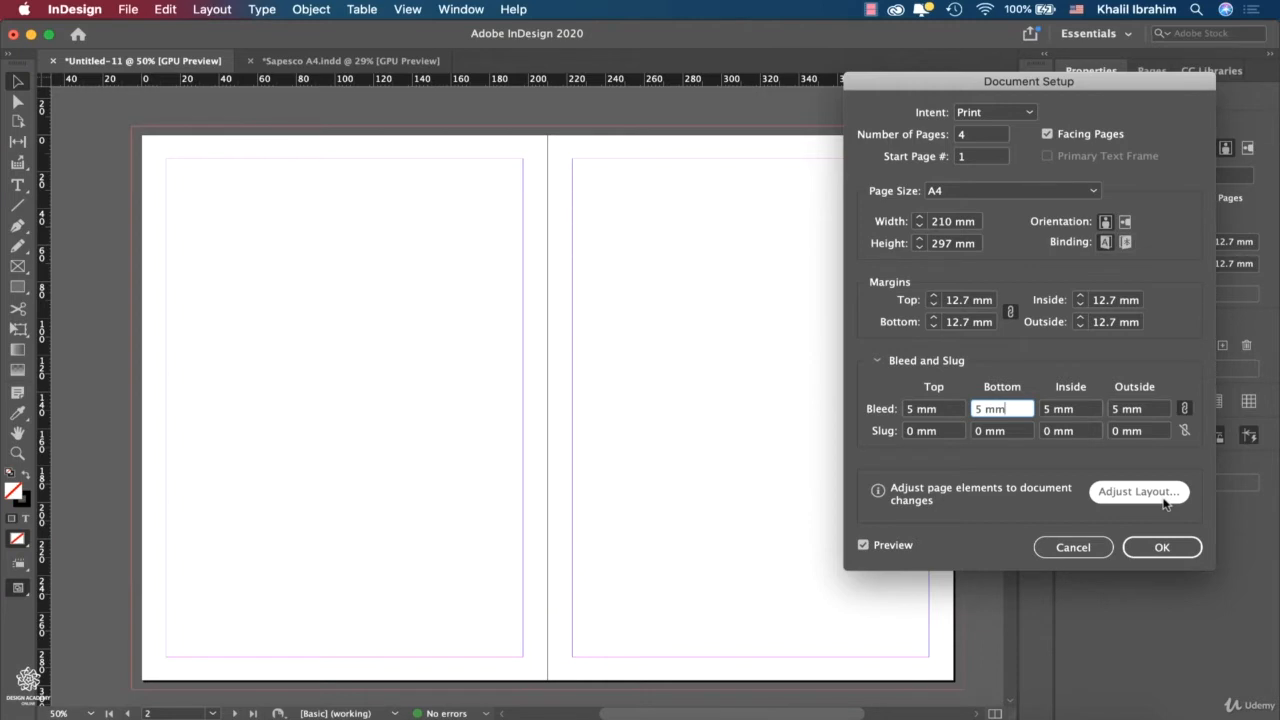
{"action": "left_click", "coordinate": [1163, 547]}
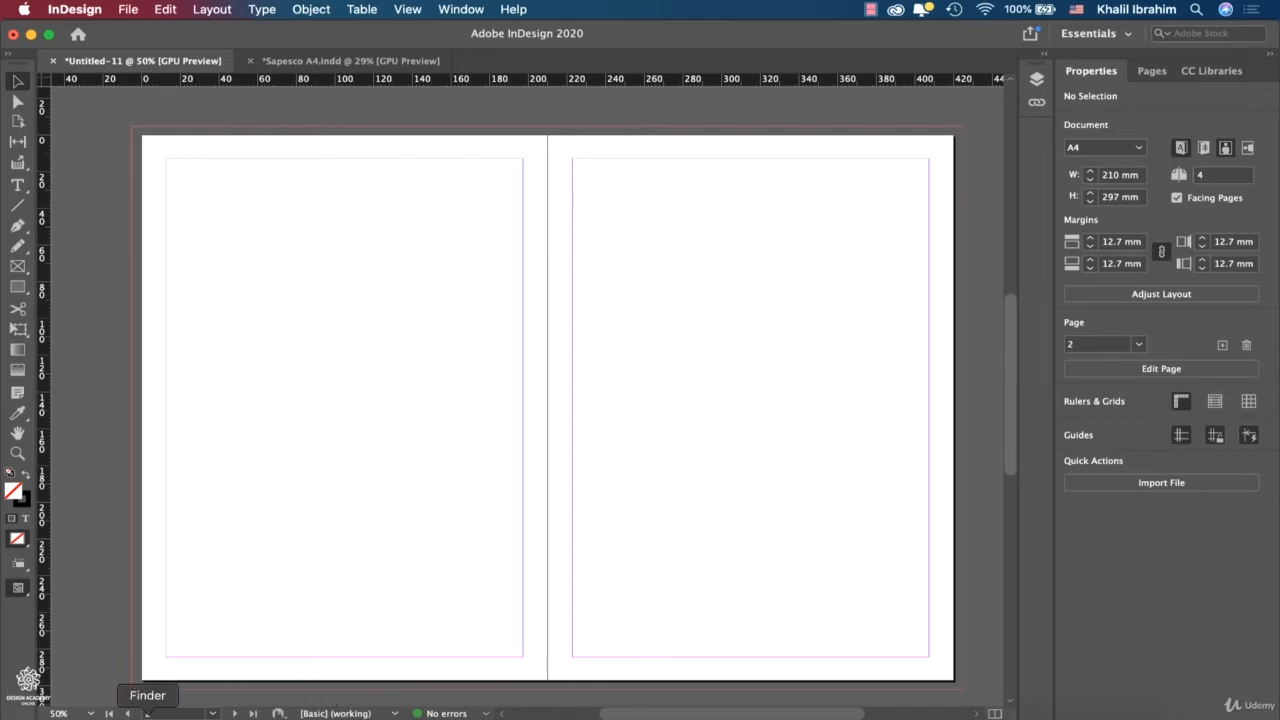
Look at the source images in the oil rig folder in Finder, and bring up 5ca9795cfaa461e910fd3b04605c2a9bm2.psd in Photoshop
{"action": "left_click", "coordinate": [141, 706]}
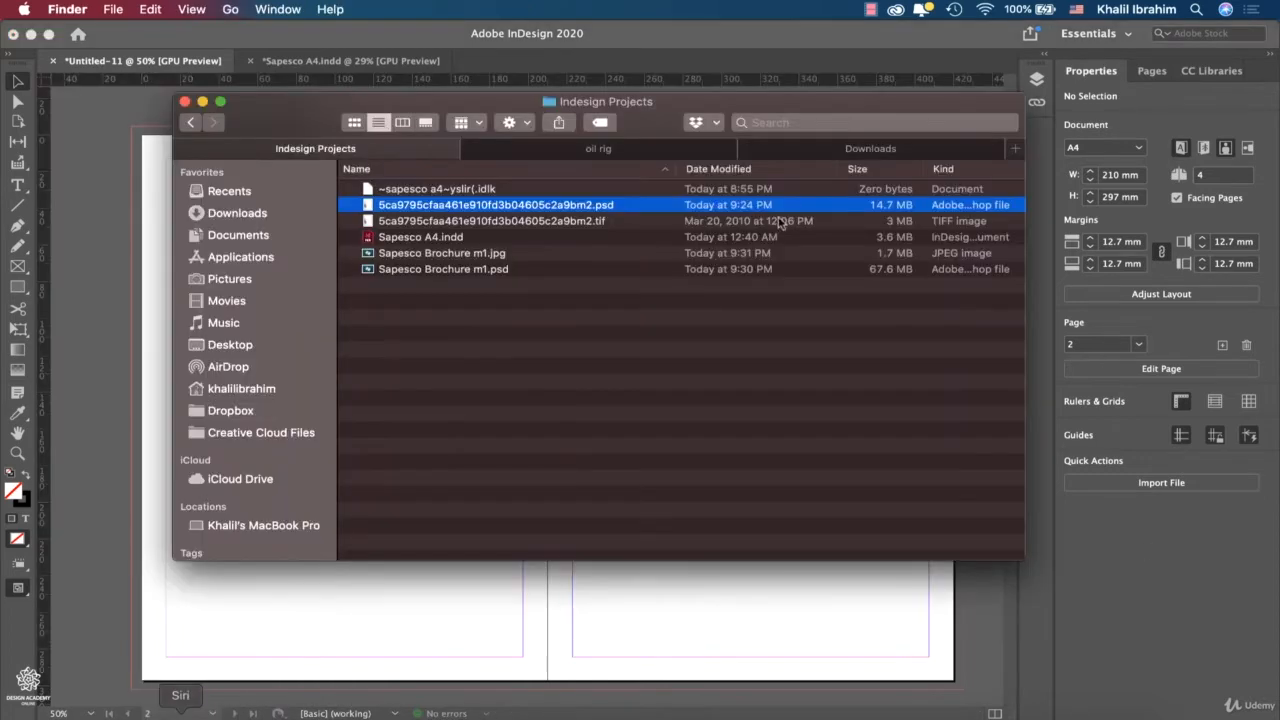
{"action": "left_click", "coordinate": [676, 153]}
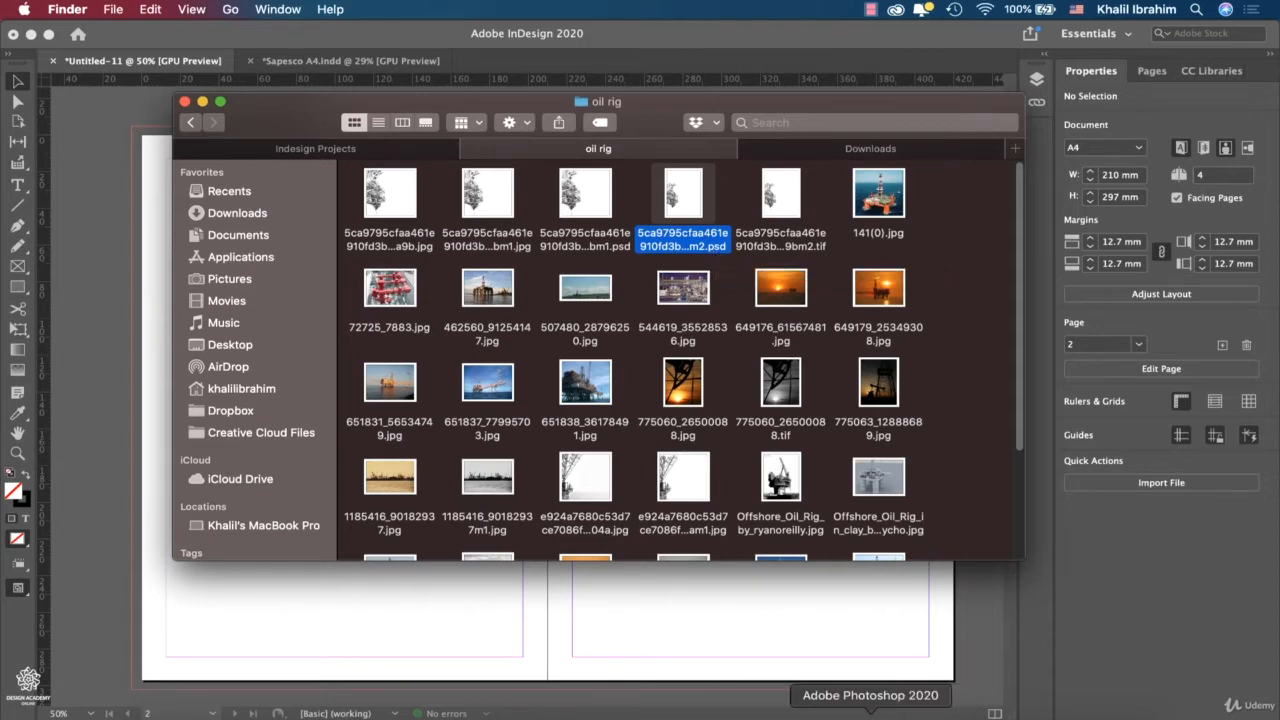
{"action": "left_click", "coordinate": [870, 712]}
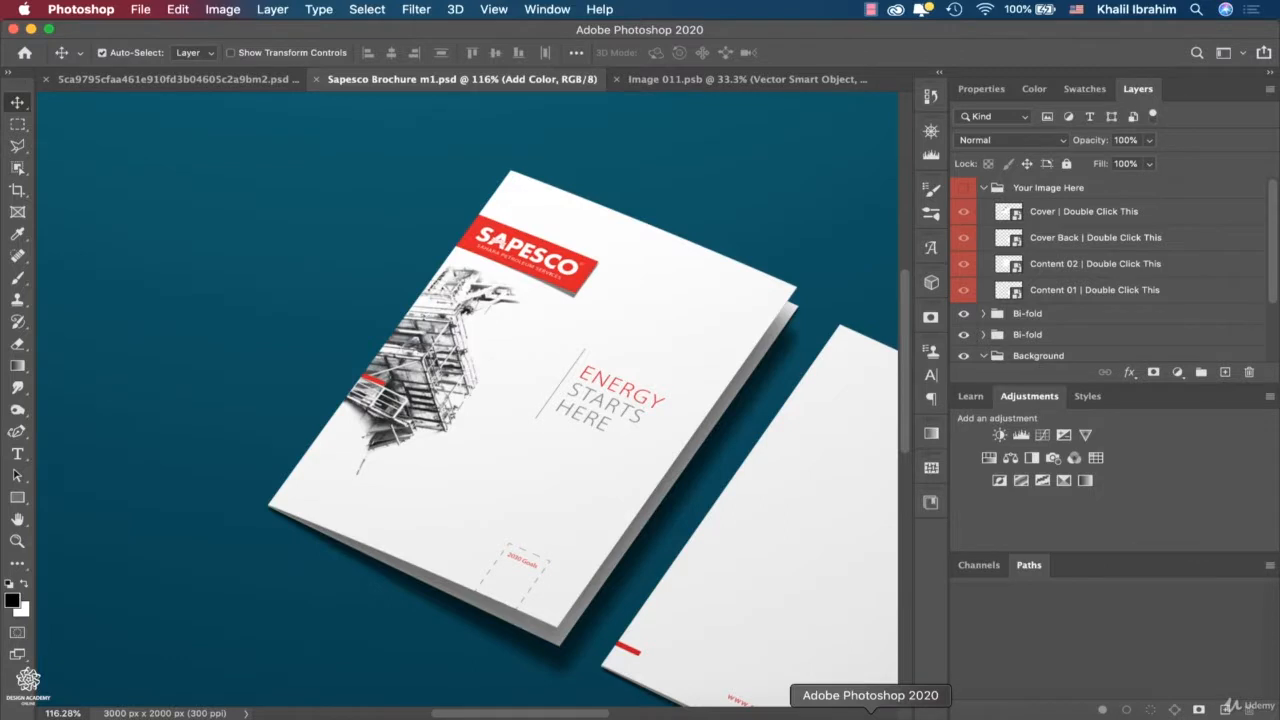
{"action": "left_click", "coordinate": [207, 78]}
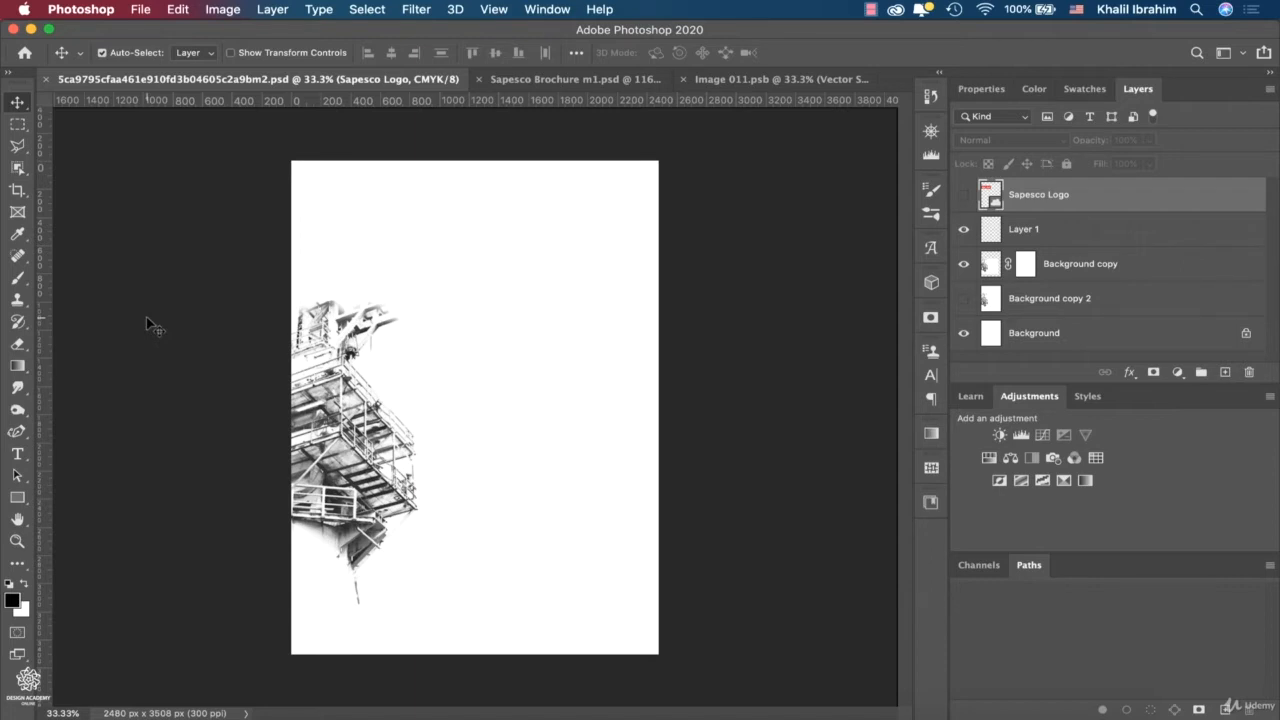
Paint black on the Background copy layer's mask around the rig drawing's outer edges, isolating the layer to check the masking
{"action": "left_click", "coordinate": [1025, 273]}
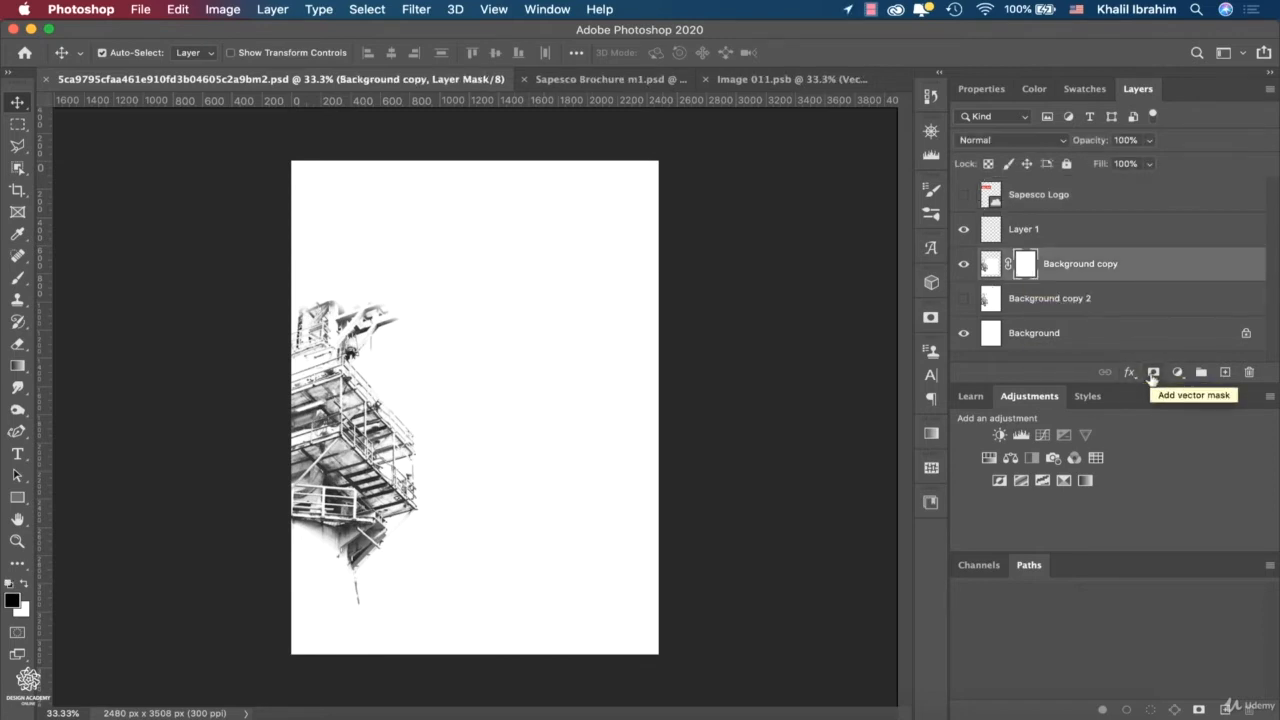
{"action": "key", "text": "b"}
{"action": "left_click", "coordinate": [628, 287]}
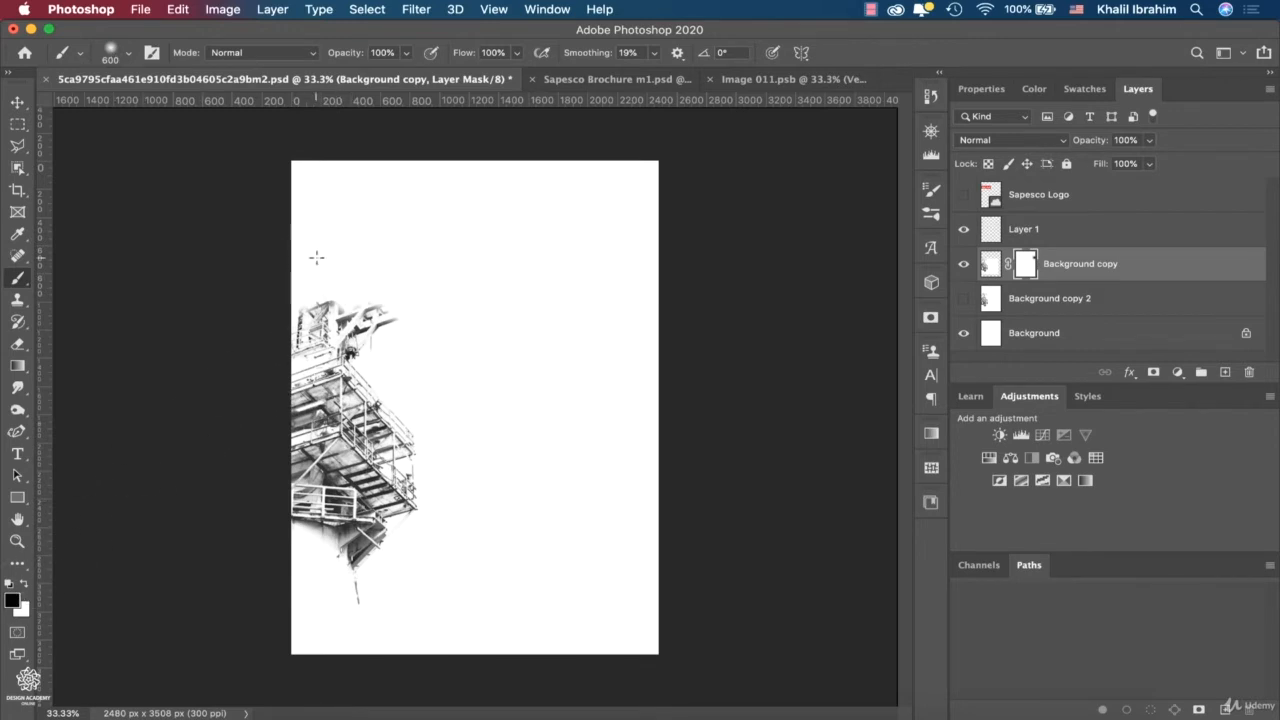
{"action": "left_click", "coordinate": [441, 349]}
{"action": "left_click", "coordinate": [964, 266], "text": "alt"}
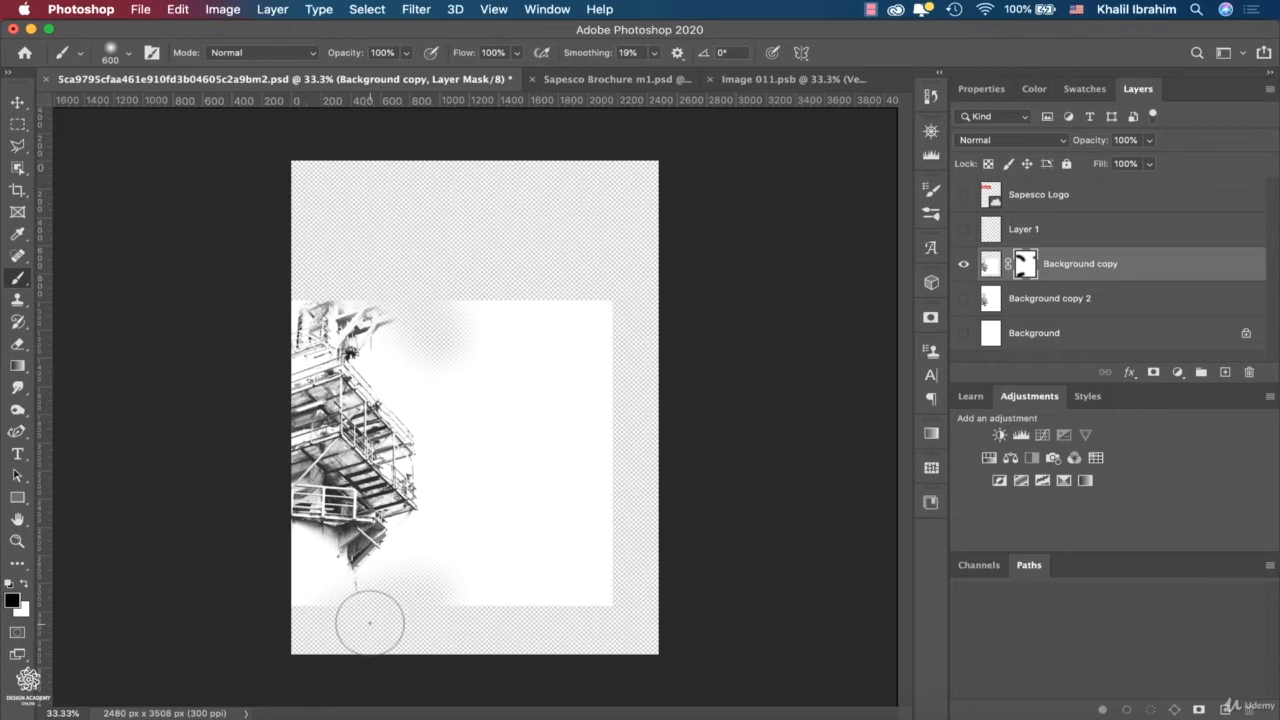
{"action": "left_click", "coordinate": [960, 264], "text": "alt"}
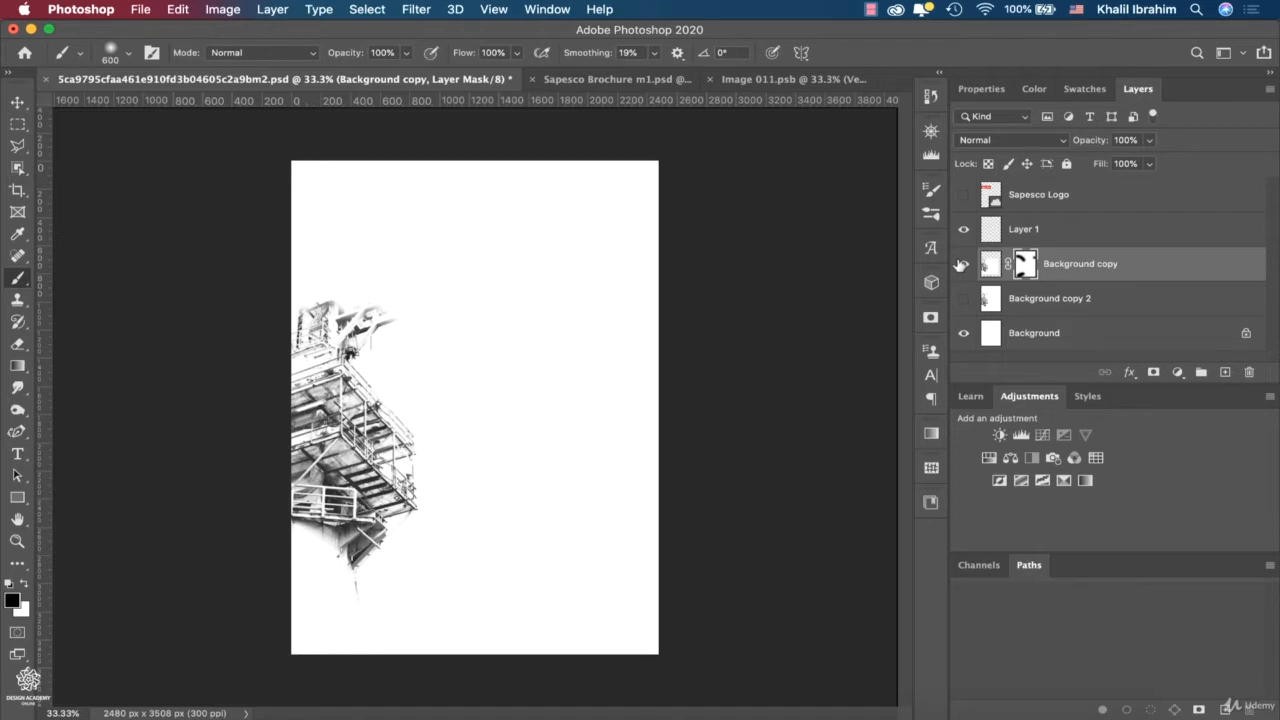
Check the image's dimensions in millimeters in Image Size and close it without changing anything
{"action": "key", "text": "alt+super+i"}
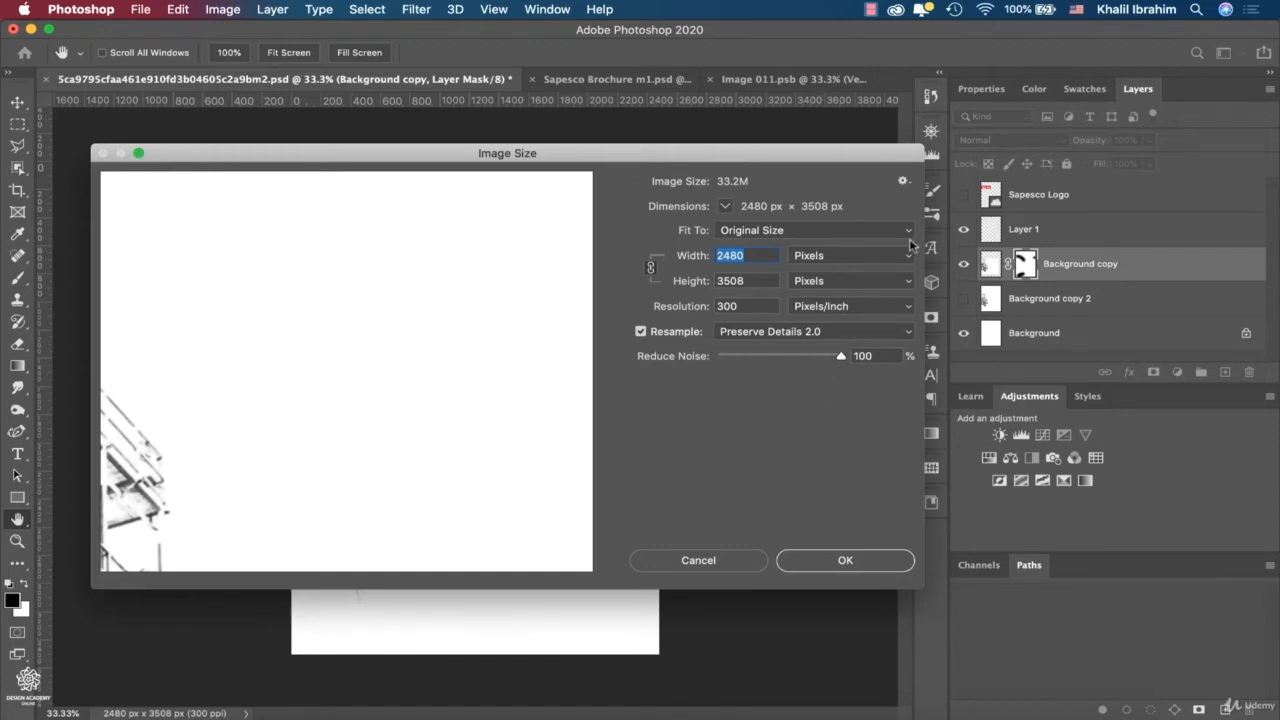
{"action": "left_click", "coordinate": [909, 257]}
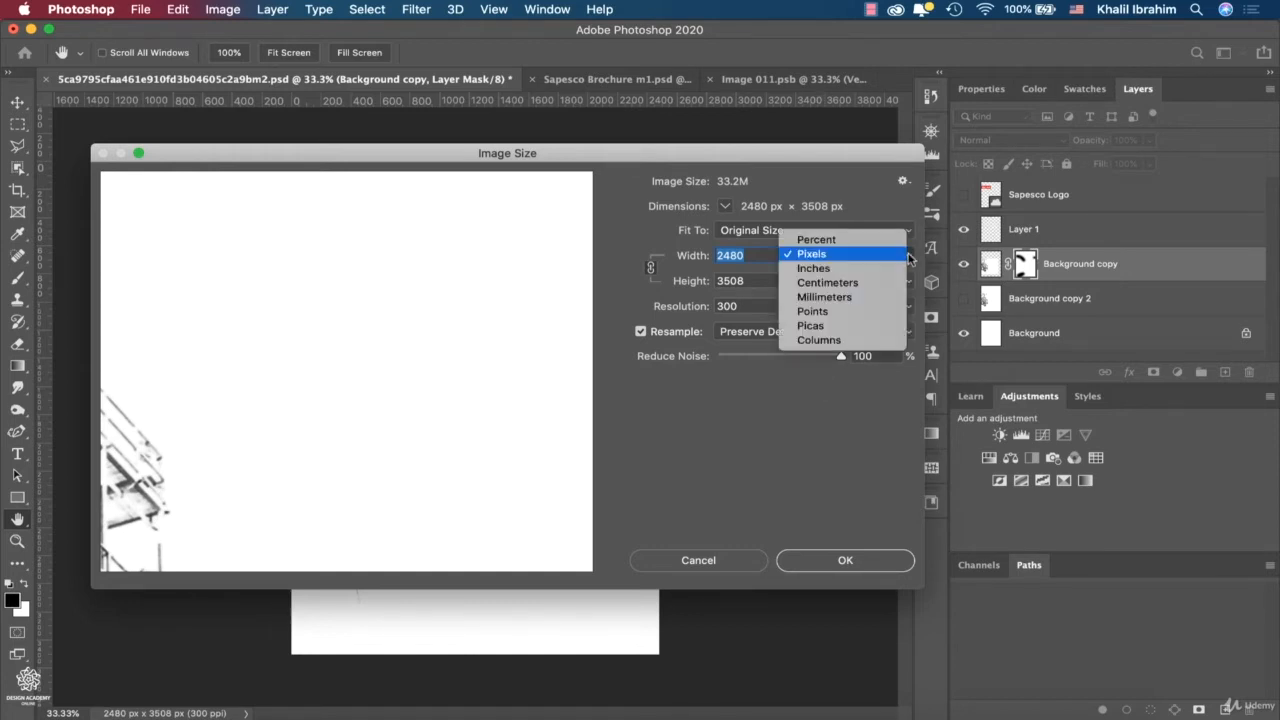
{"action": "left_click", "coordinate": [877, 297]}
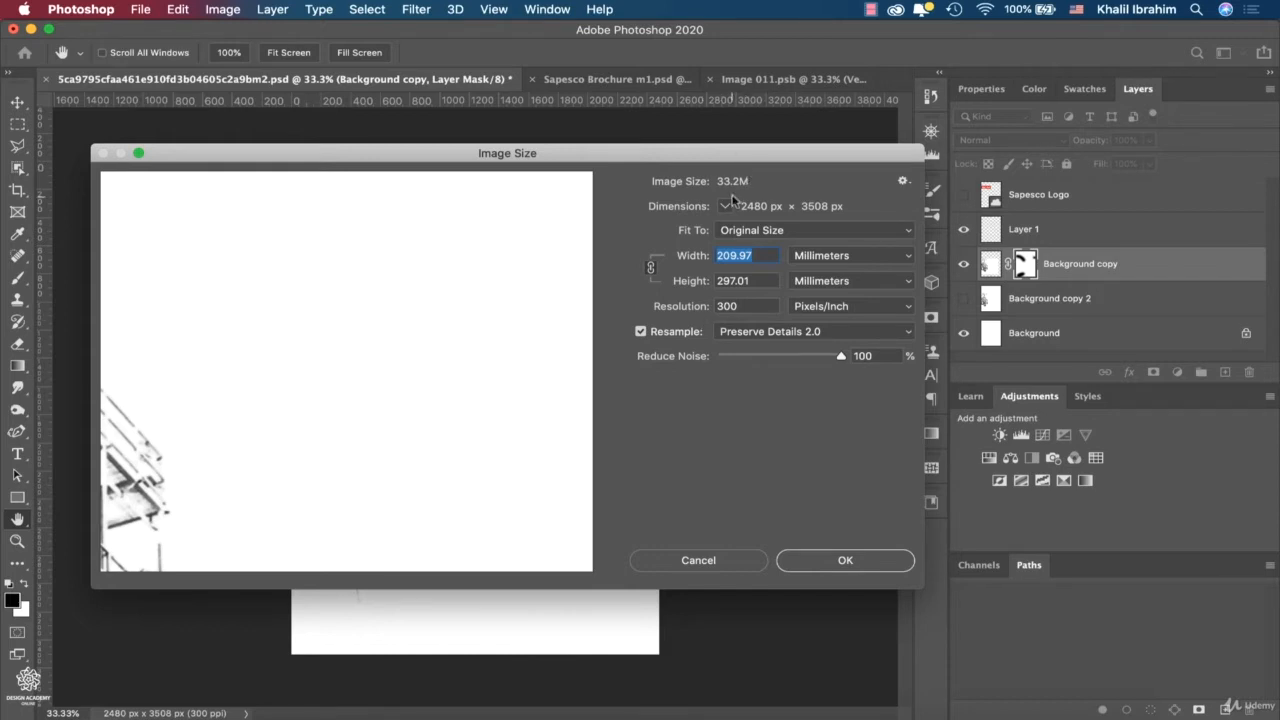
{"action": "left_click", "coordinate": [698, 561]}
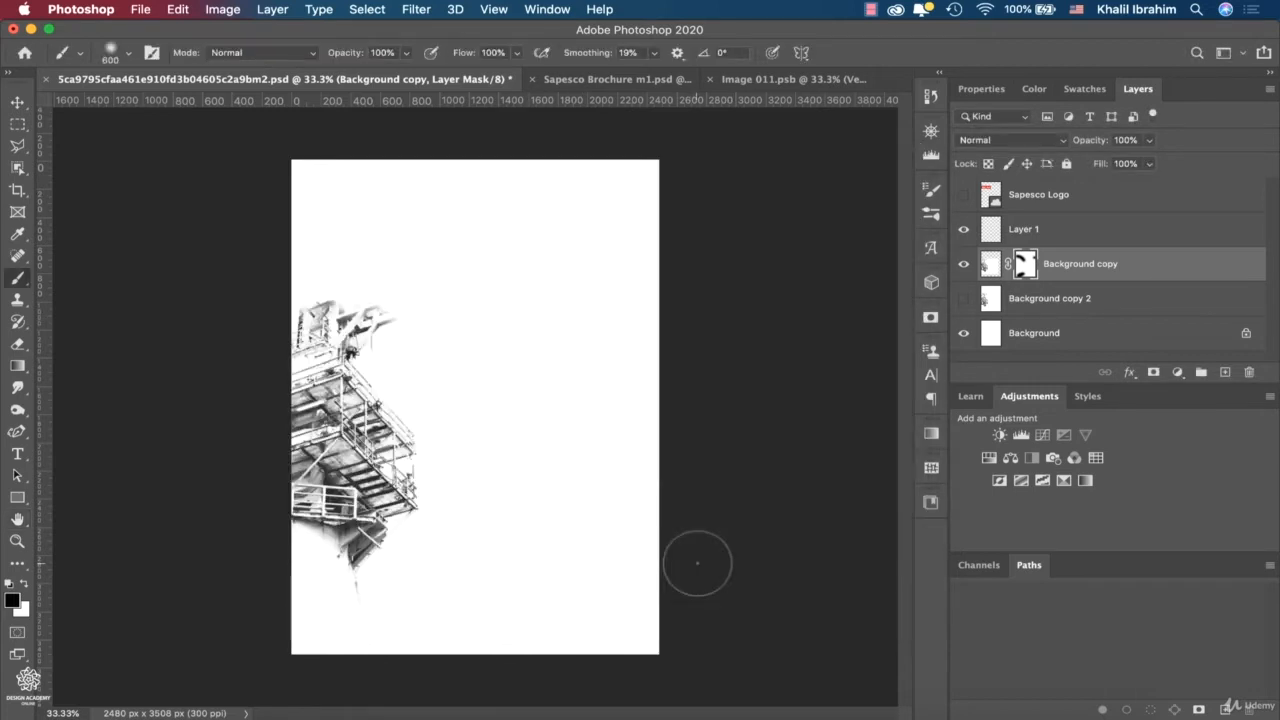
Show the Sapesco Logo layer briefly to check its placement above the rig drawing, and hide it again
{"action": "left_click", "coordinate": [964, 195]}
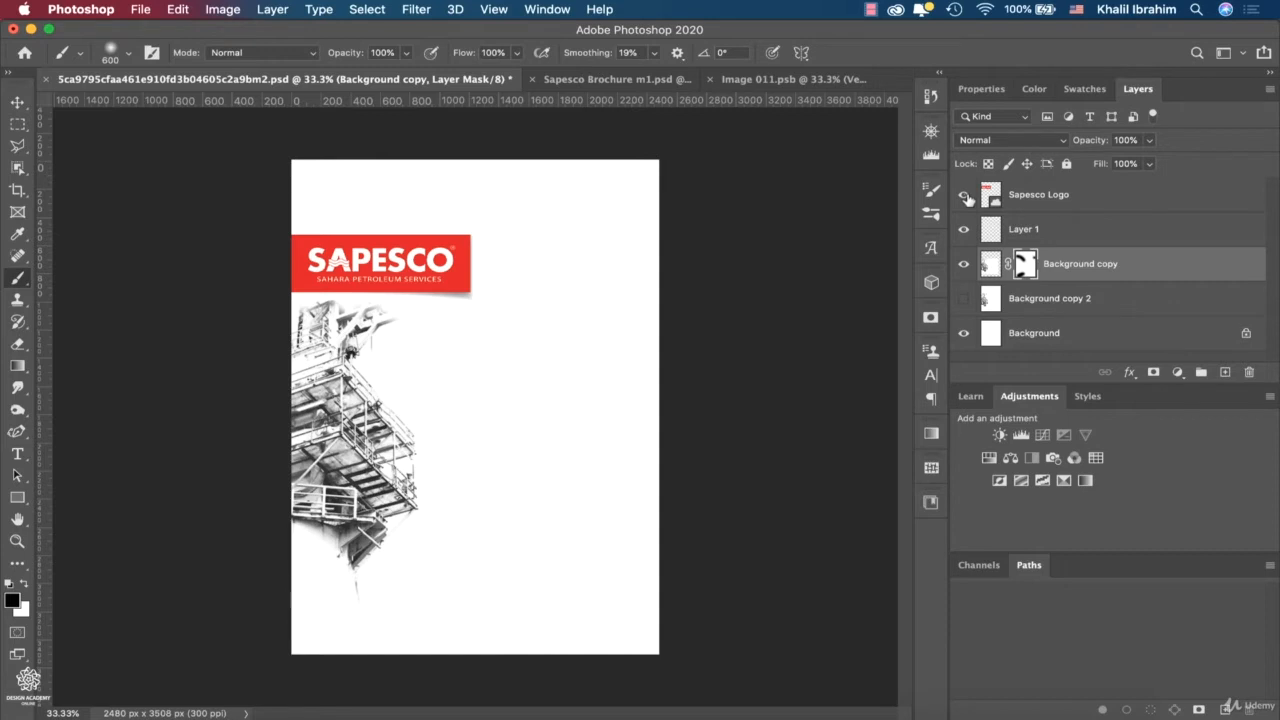
{"action": "left_click", "coordinate": [965, 196]}
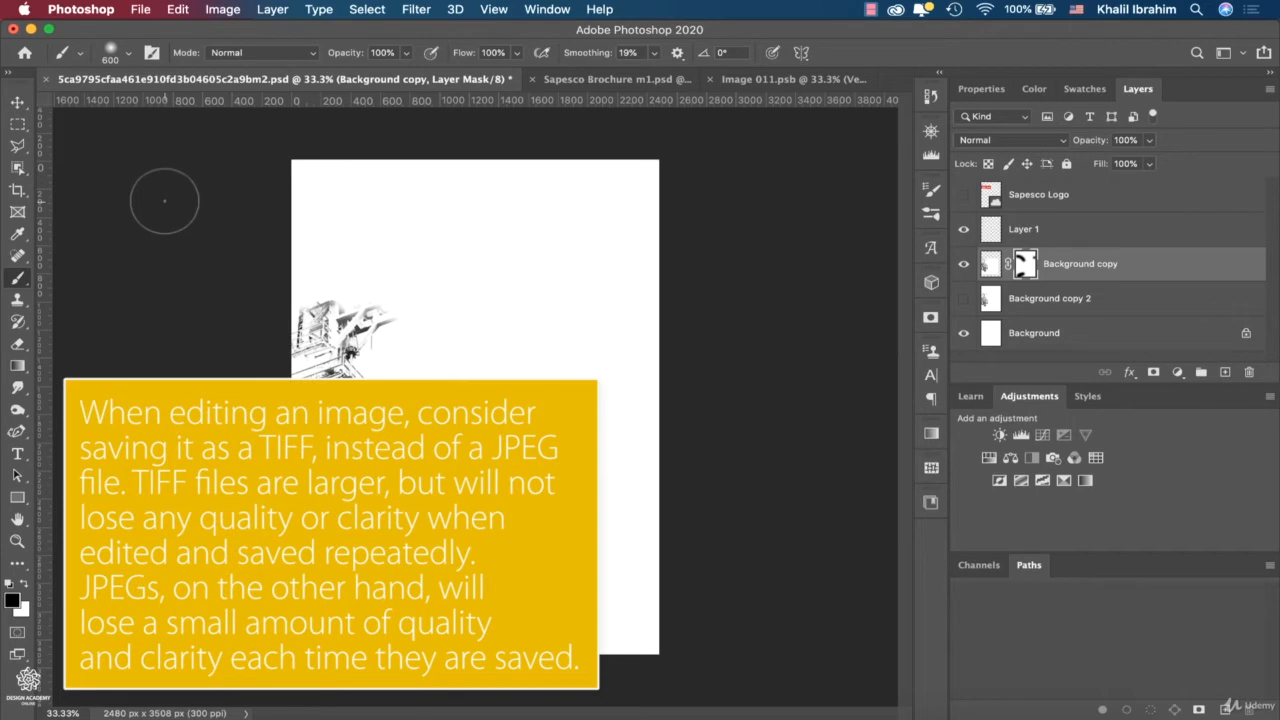
Begin a Save As of the masked rig image with the format set to TIFF, and cancel without saving
{"action": "left_click", "coordinate": [150, 12]}
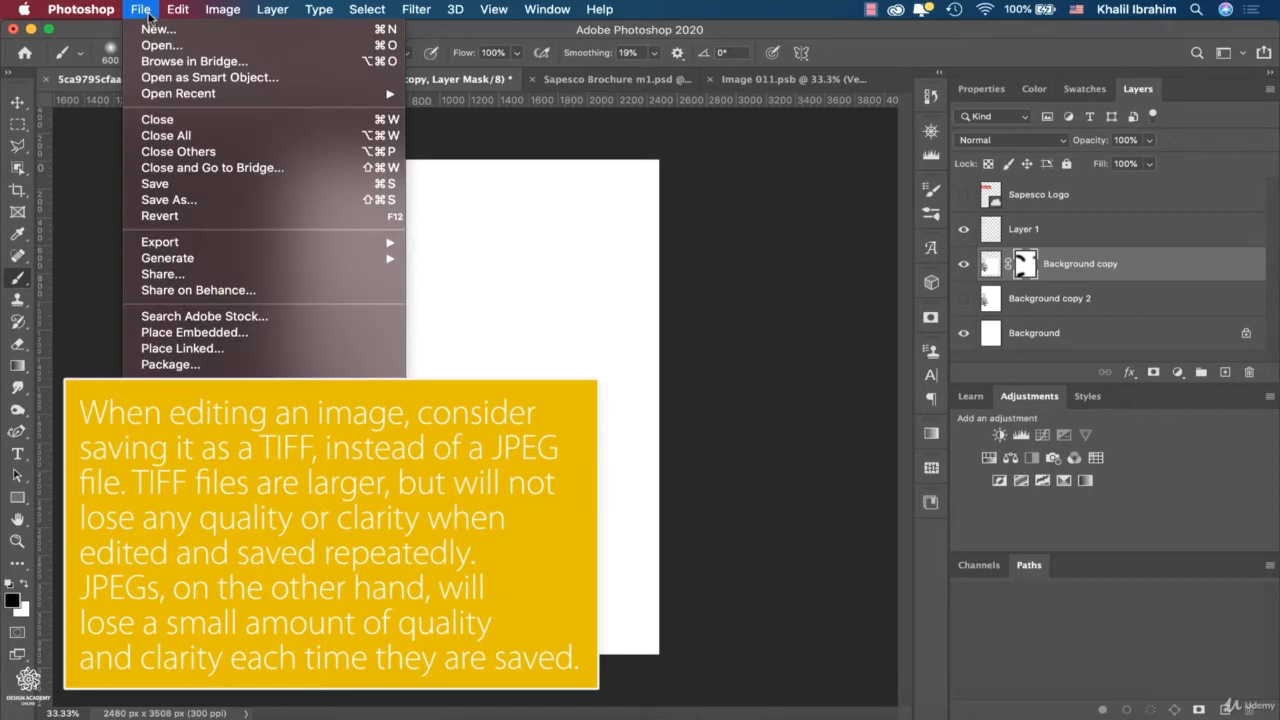
{"action": "left_click", "coordinate": [176, 199]}
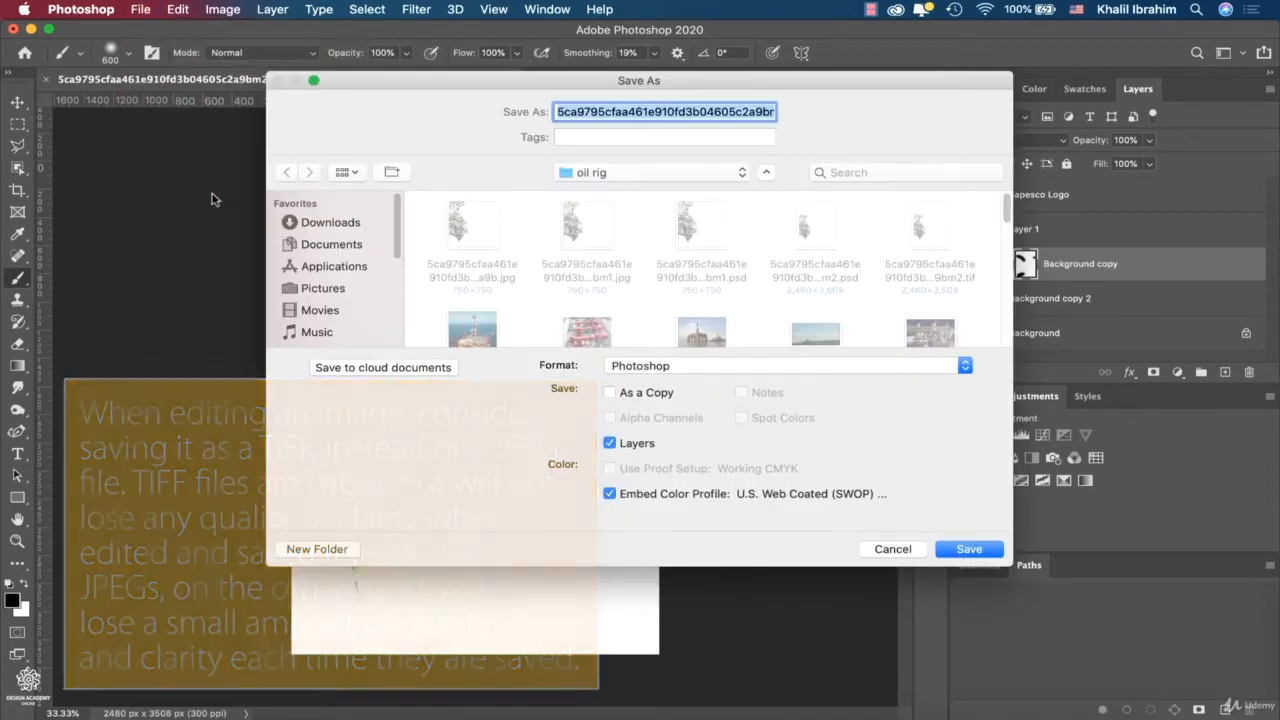
{"action": "left_click", "coordinate": [965, 367]}
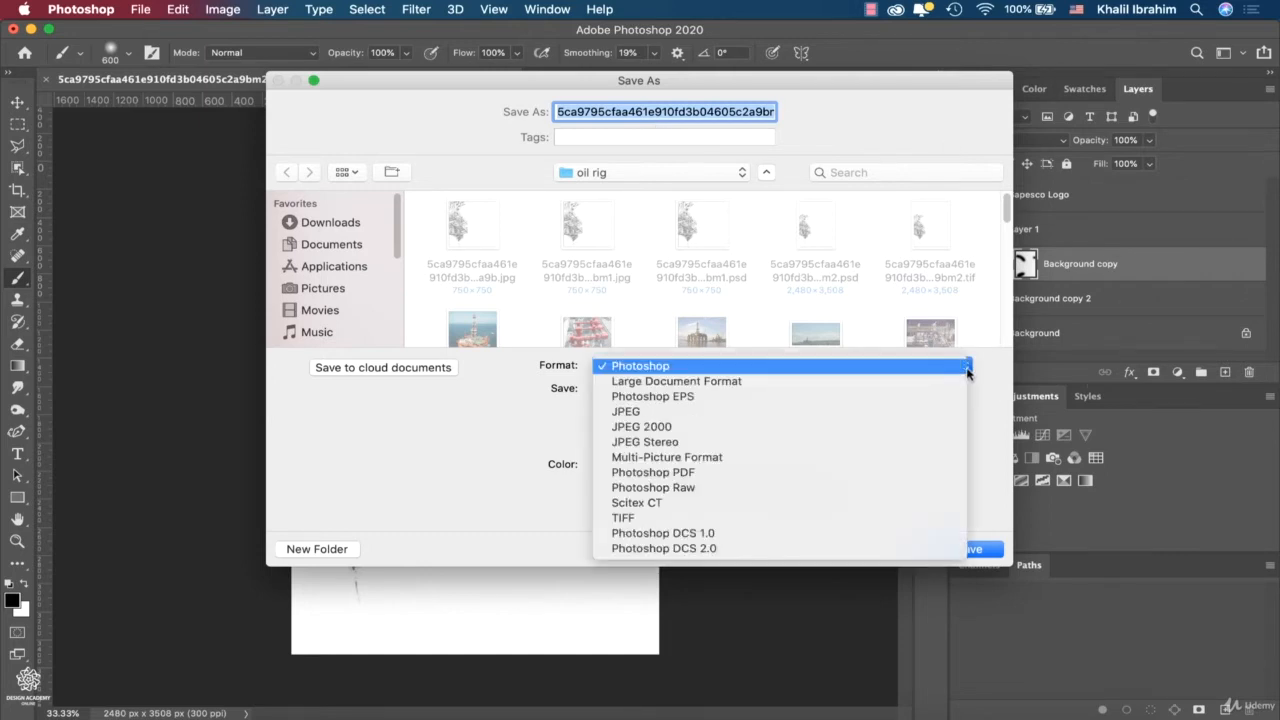
{"action": "left_click", "coordinate": [800, 517]}
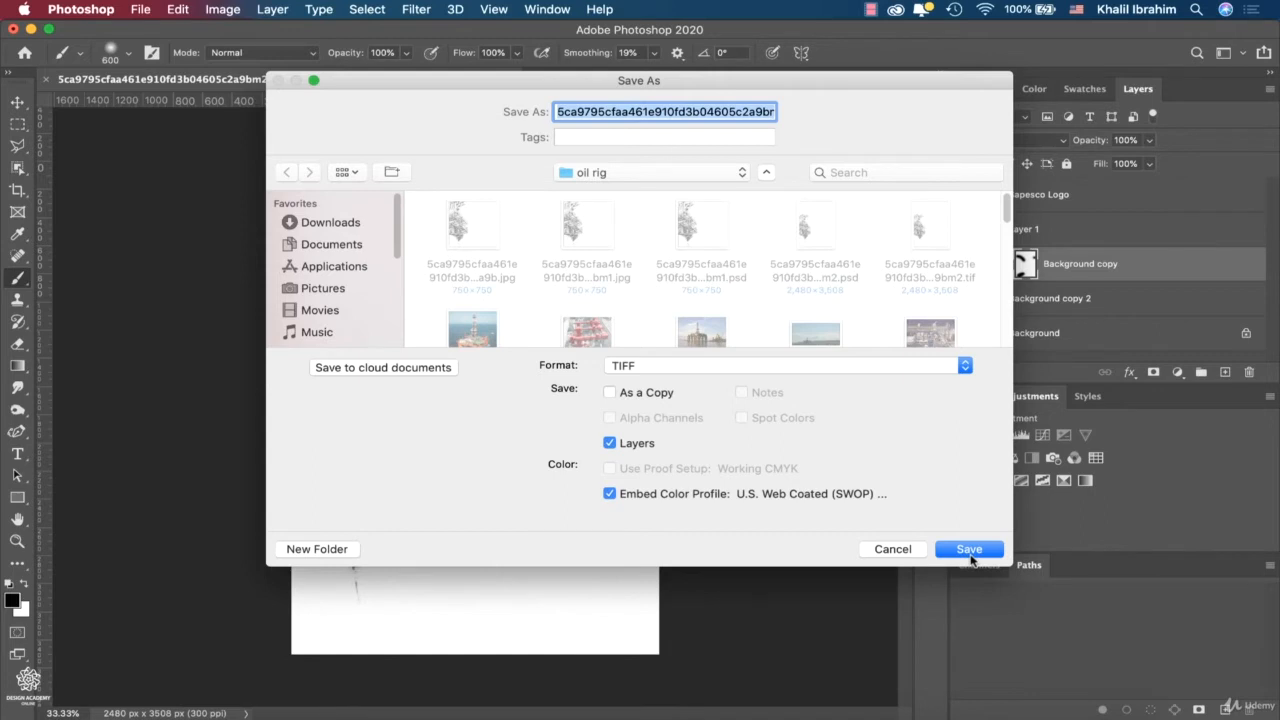
{"action": "left_click", "coordinate": [892, 549]}
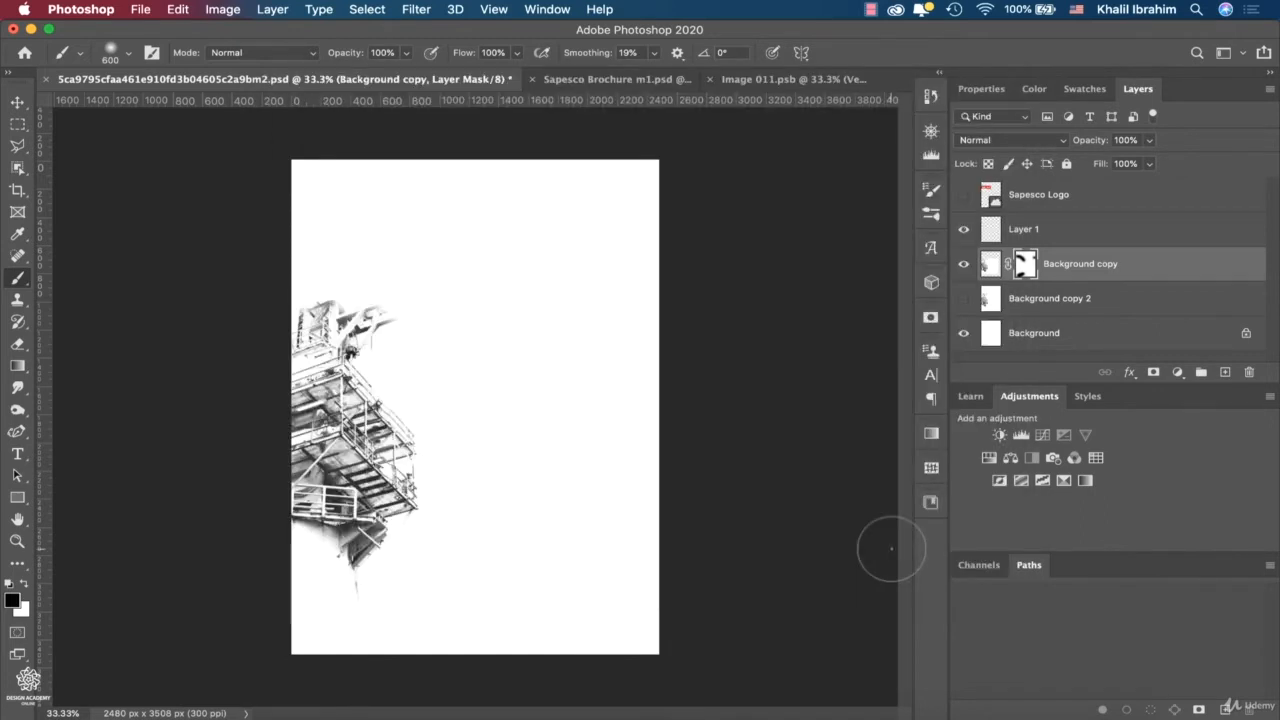
Switch to InDesign and draw a rectangle frame about 215.5 by 307 mm over page 3, out to its bleed edges
{"action": "left_click", "coordinate": [936, 712]}
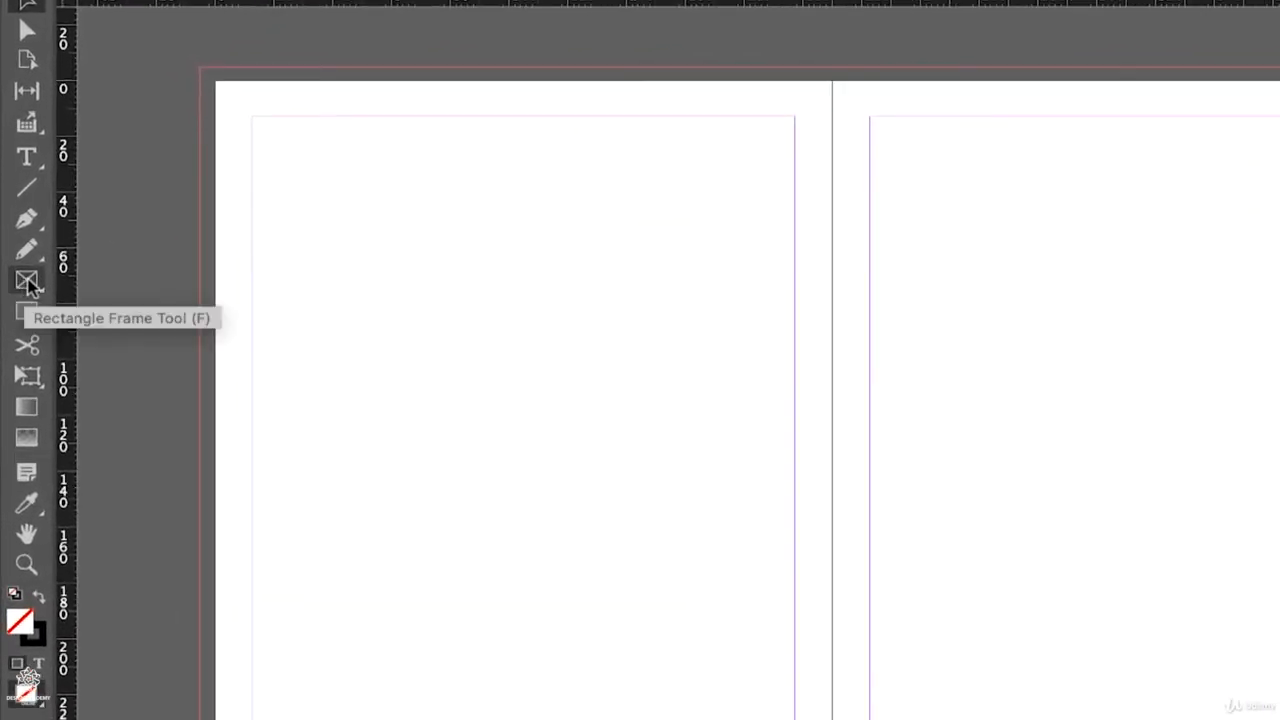
{"action": "left_click", "coordinate": [27, 282]}
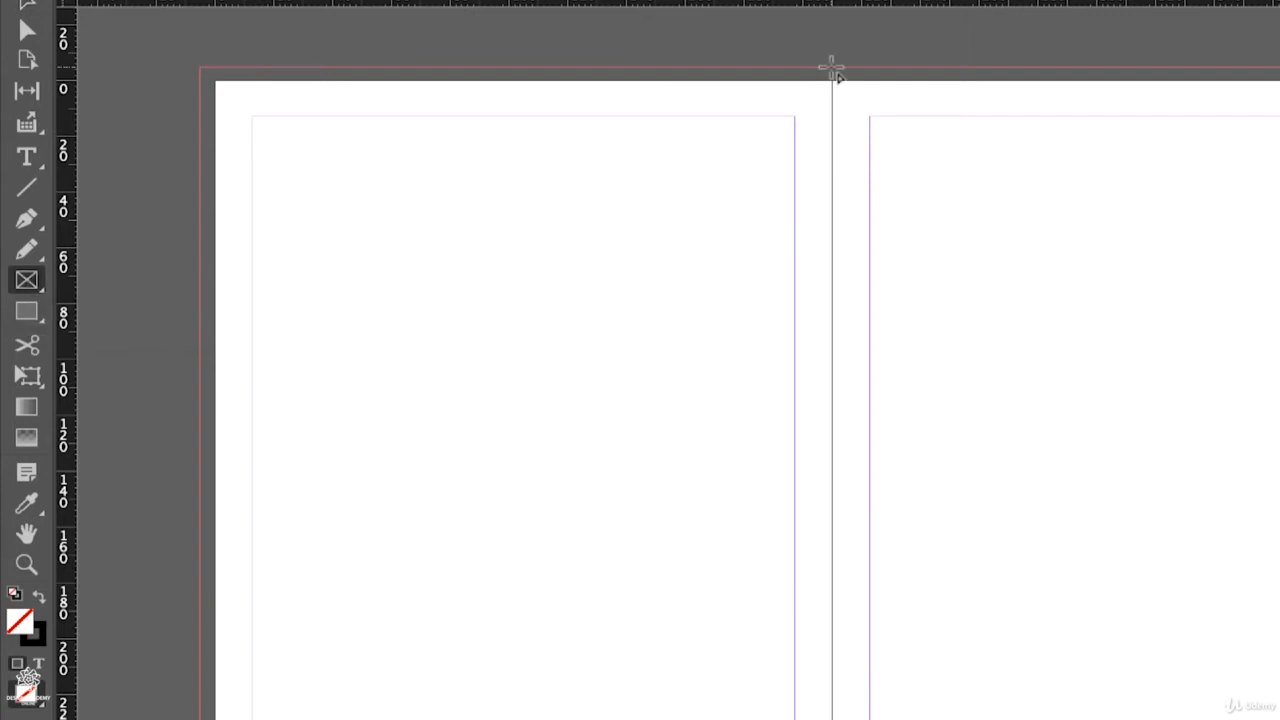
{"action": "left_click_drag", "start_coordinate": [831, 69], "coordinate": [1279, 719]}
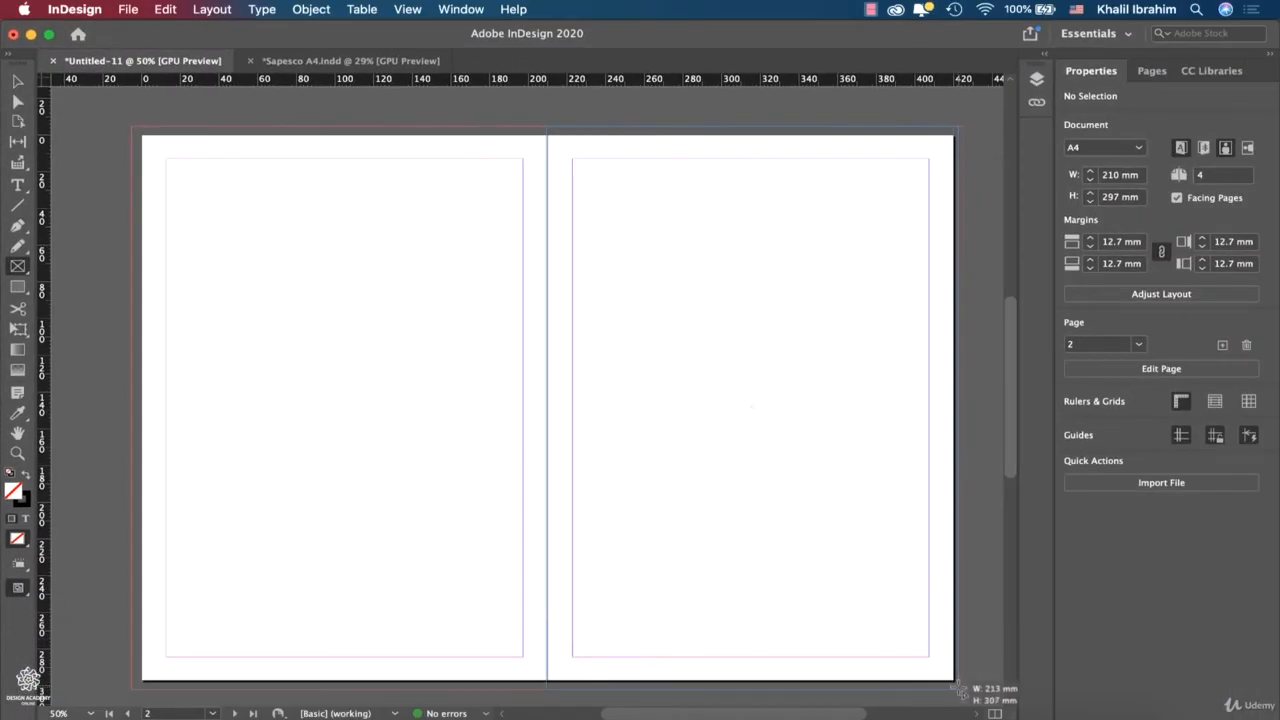
{"action": "left_click_drag", "start_coordinate": [960, 690], "coordinate": [963, 689]}
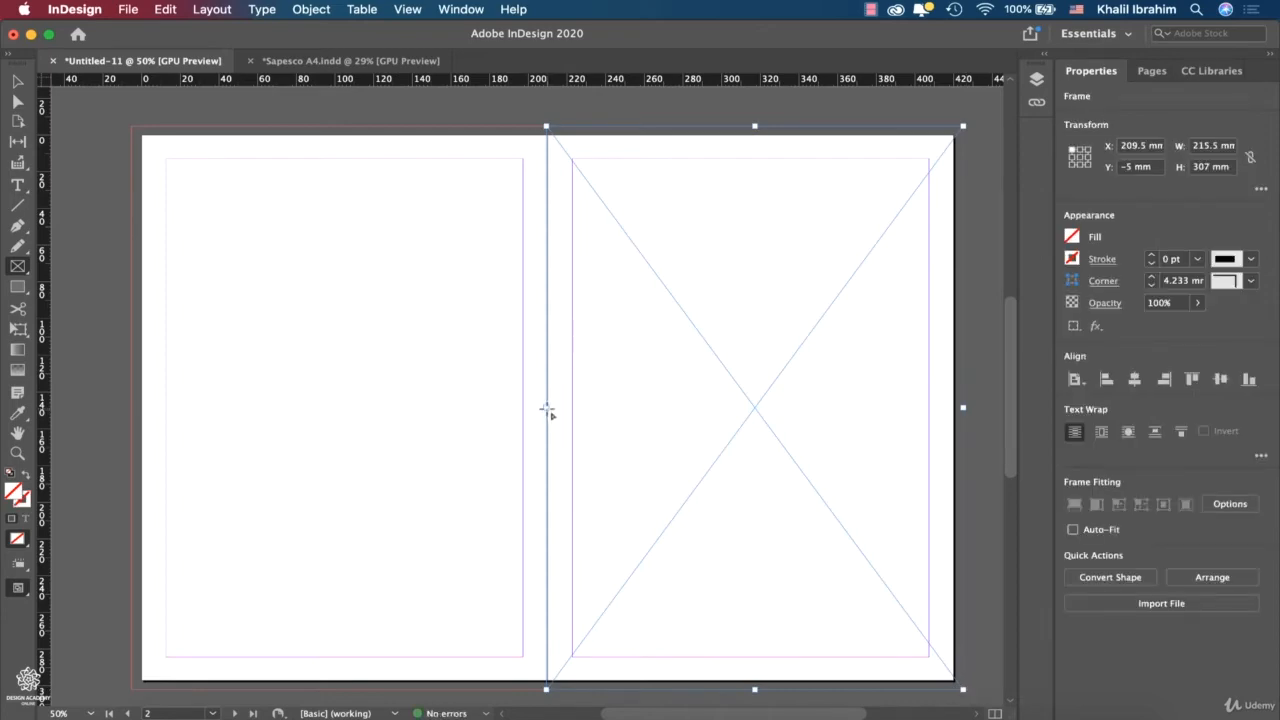
Narrow the empty frame to 215 mm wide so its inner edge sits exactly on the spine
{"action": "key", "text": "v"}
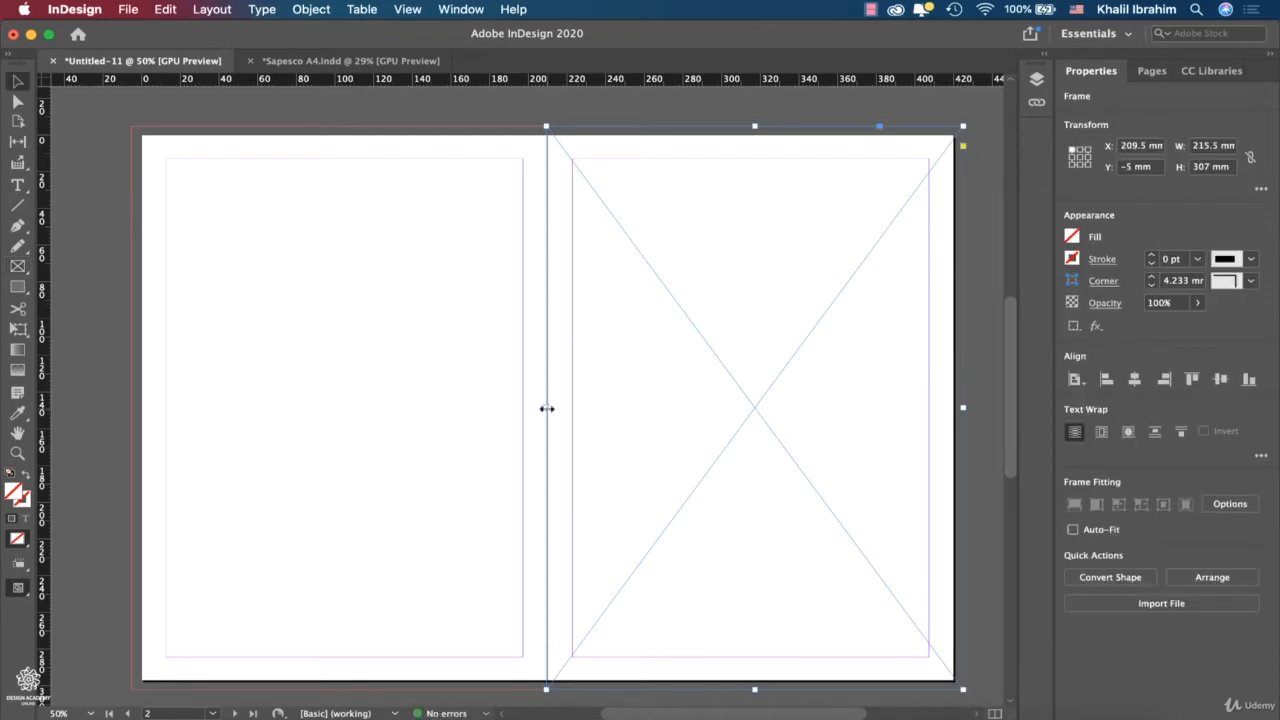
{"action": "left_click_drag", "start_coordinate": [547, 408], "coordinate": [554, 409]}
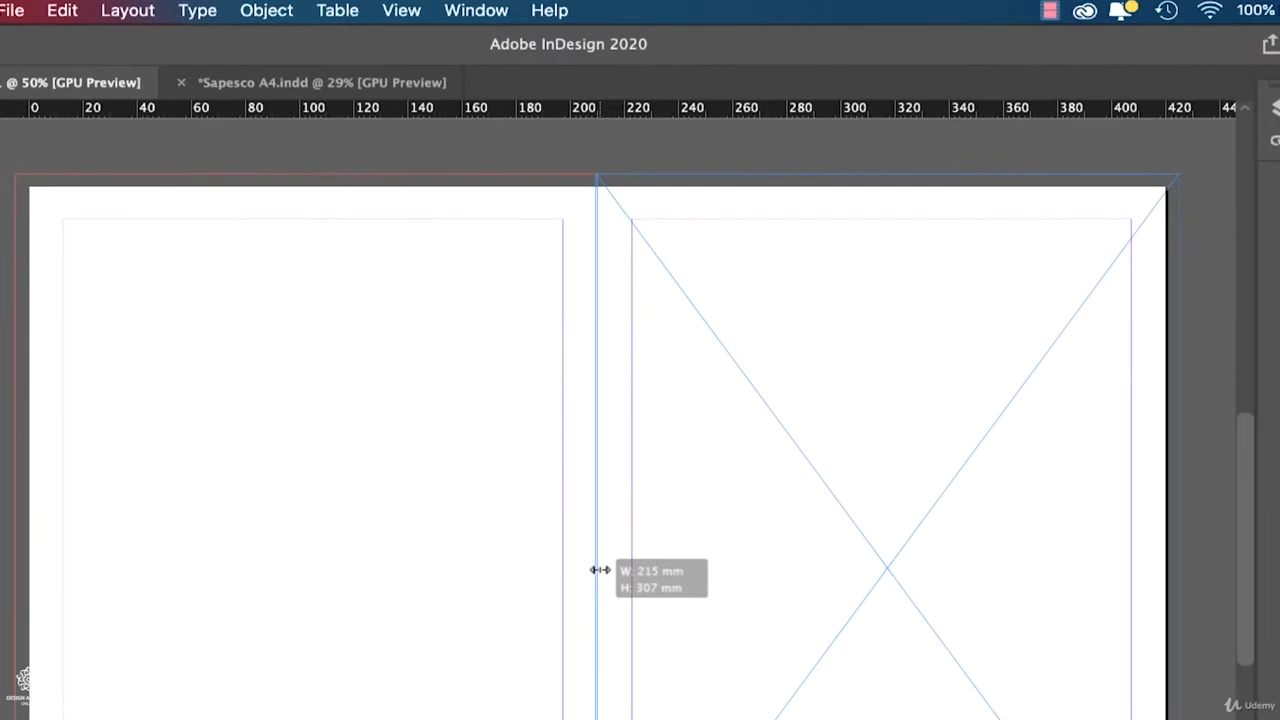
{"action": "left_click_drag", "start_coordinate": [600, 569], "coordinate": [595, 570]}
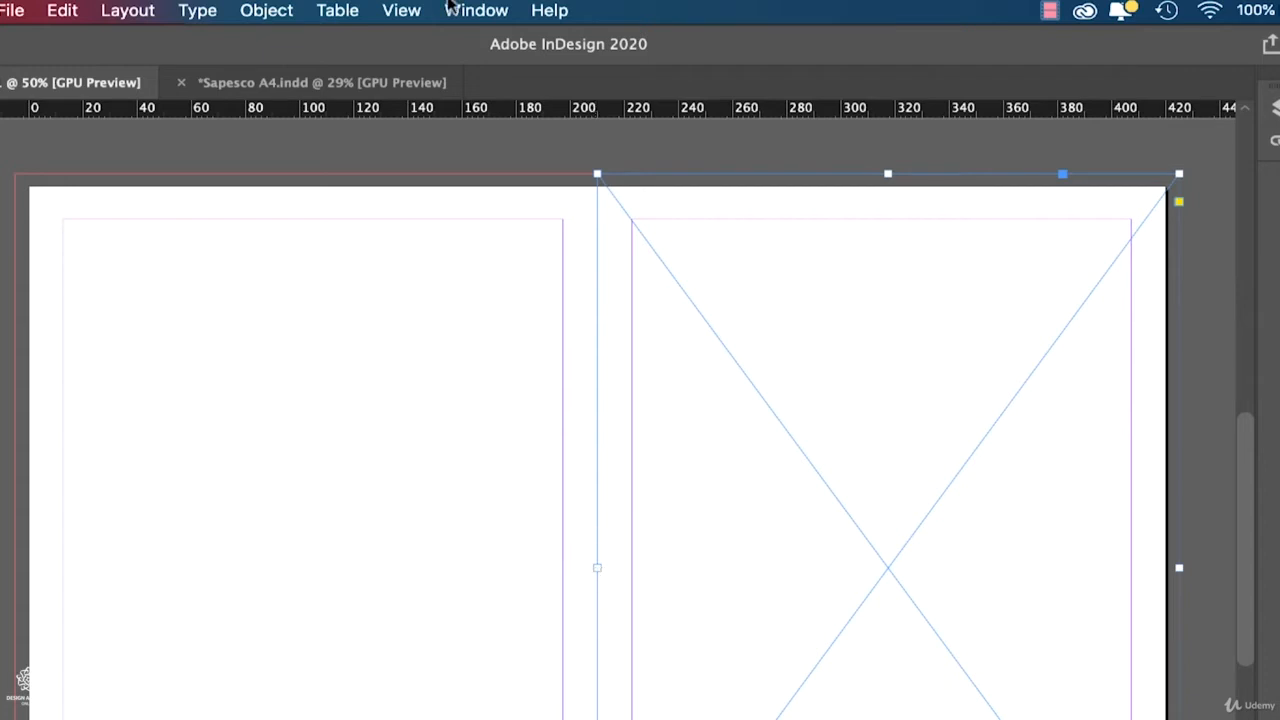
Look at the Grids & Guides options, including Snap to Guides and Smart Guides
{"action": "left_click", "coordinate": [388, 12]}
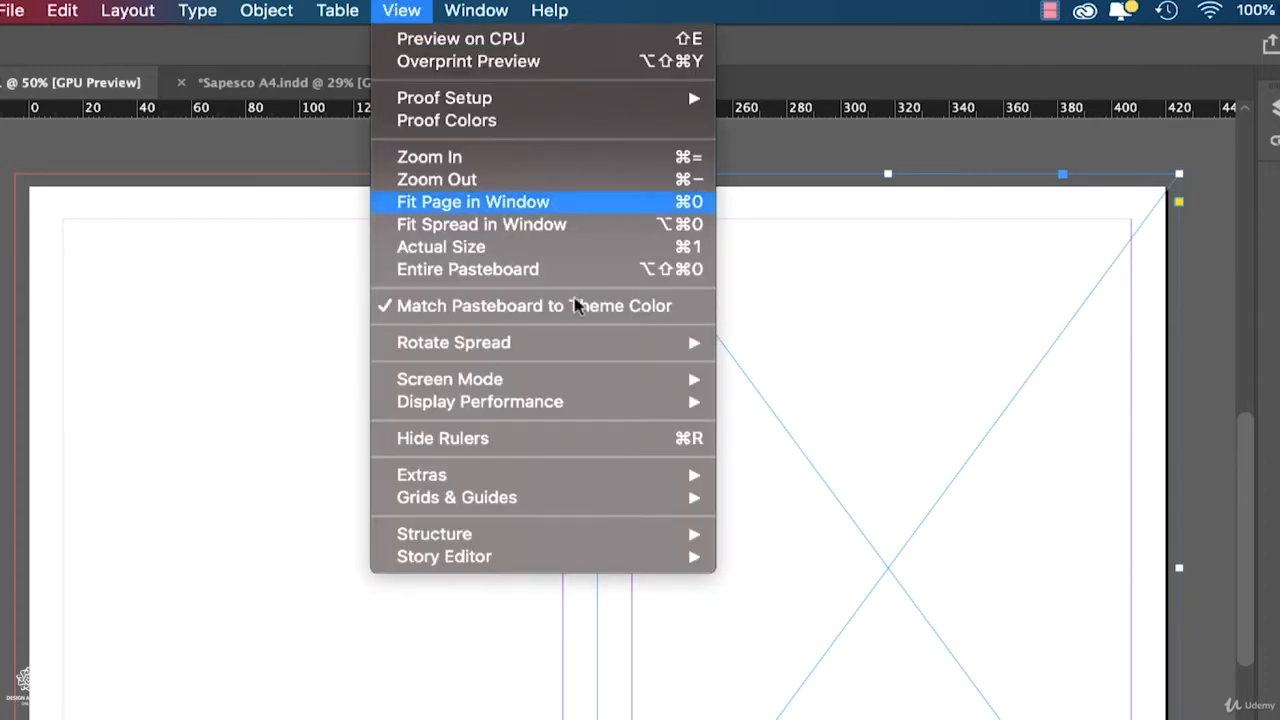
{"action": "mouse_move", "coordinate": [637, 500]}
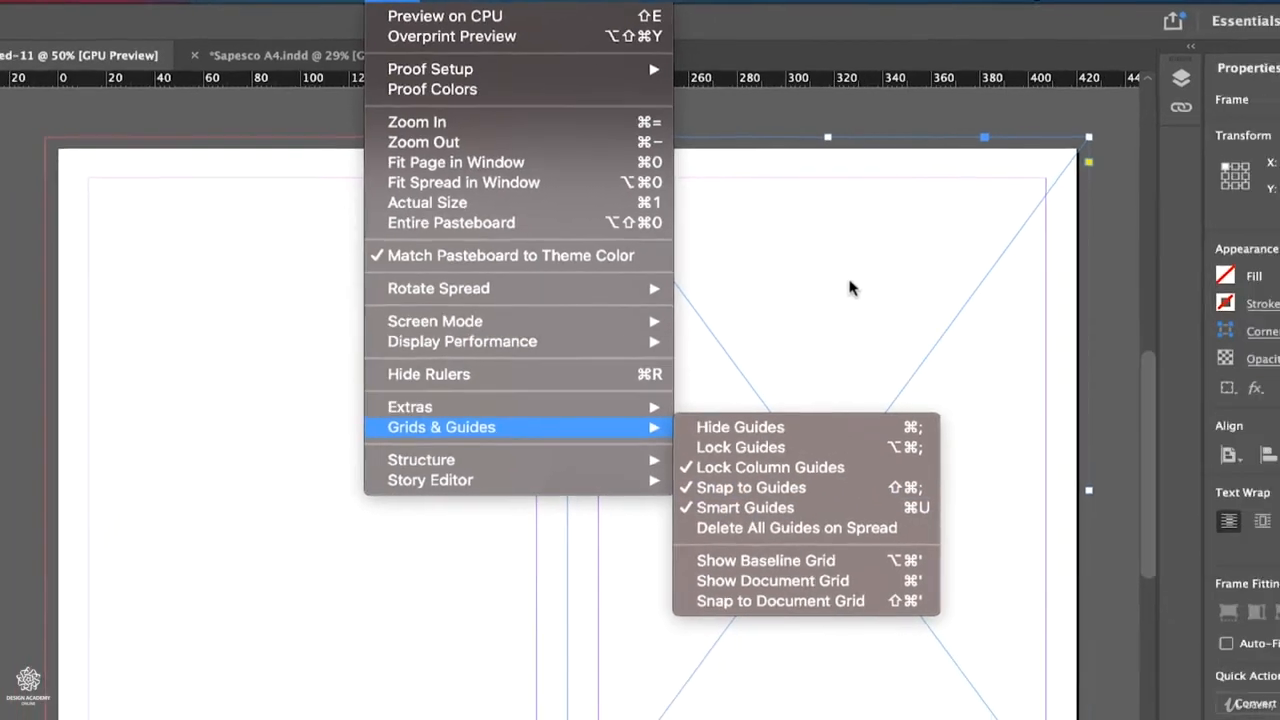
{"action": "left_click", "coordinate": [911, 342]}
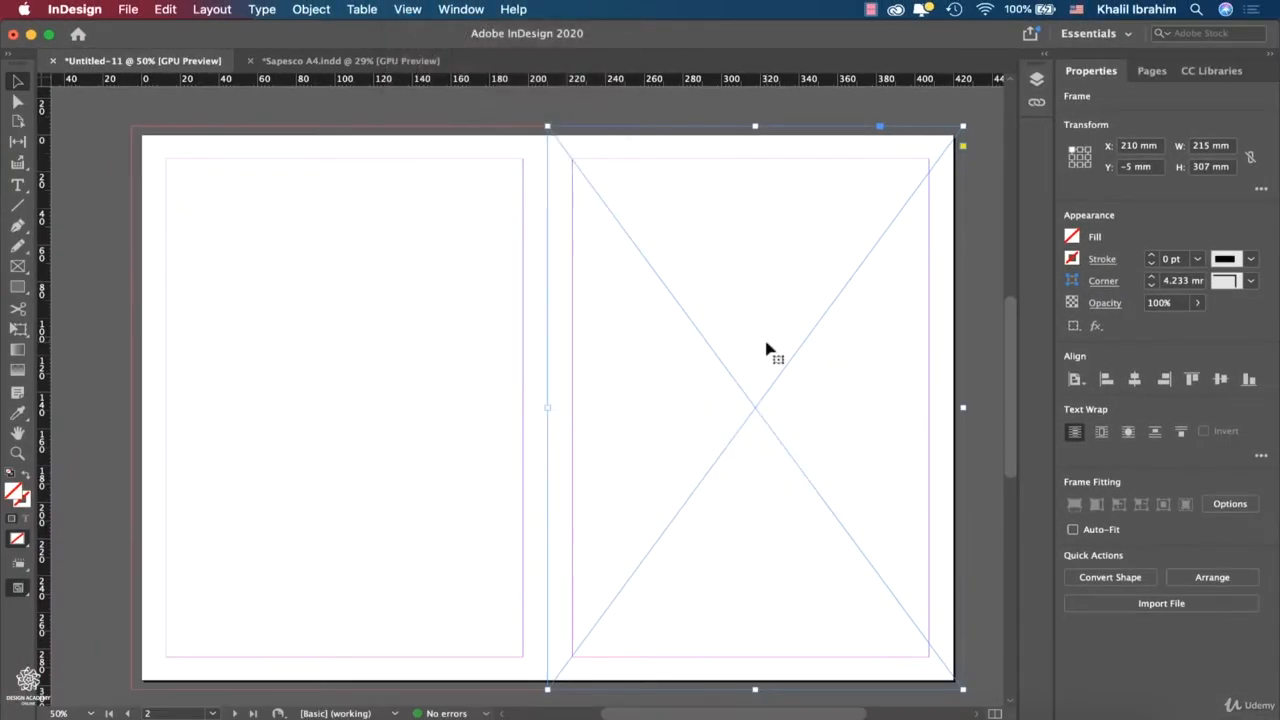
Place 5ca9795cfaa461e910fd3b04605c2a9bm2.tif from the Indesign Projects folder in Finder into the frame on page 3
{"action": "left_click", "coordinate": [143, 708]}
{"action": "left_click", "coordinate": [341, 148]}
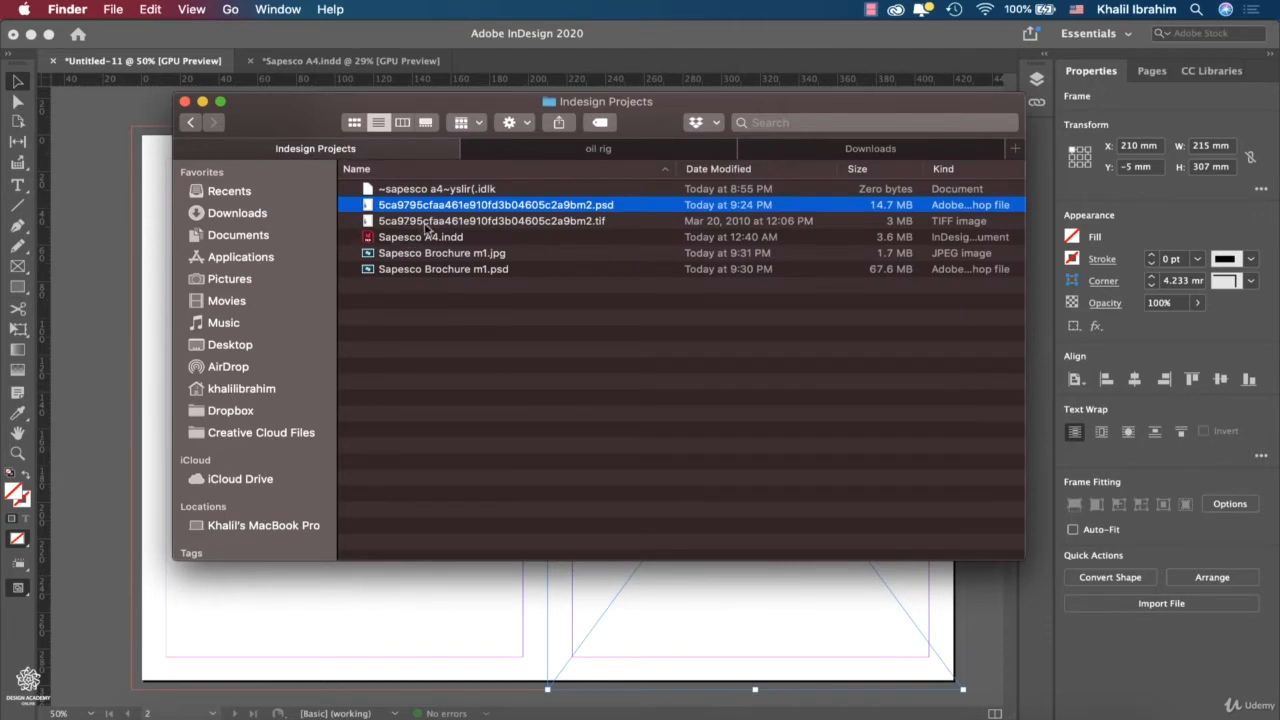
{"action": "left_click", "coordinate": [549, 228]}
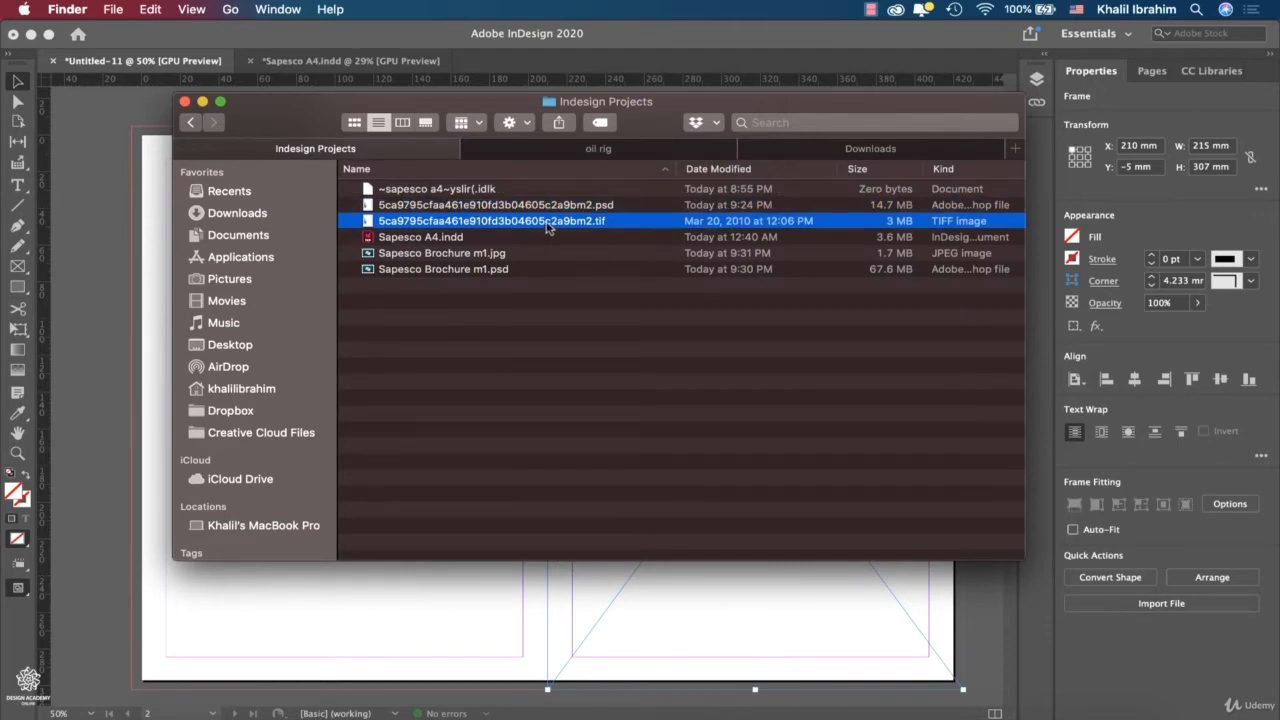
{"action": "left_click_drag", "start_coordinate": [641, 122], "coordinate": [450, 100]}
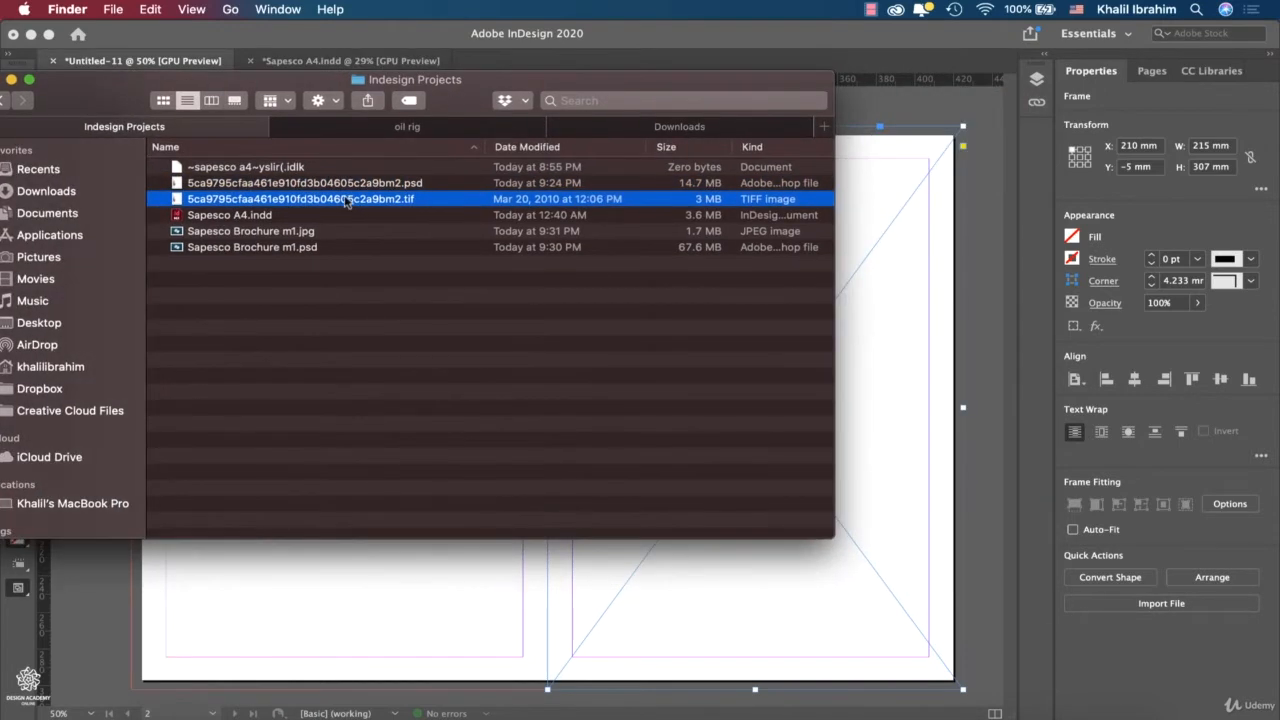
{"action": "left_click_drag", "start_coordinate": [348, 202], "coordinate": [871, 558]}
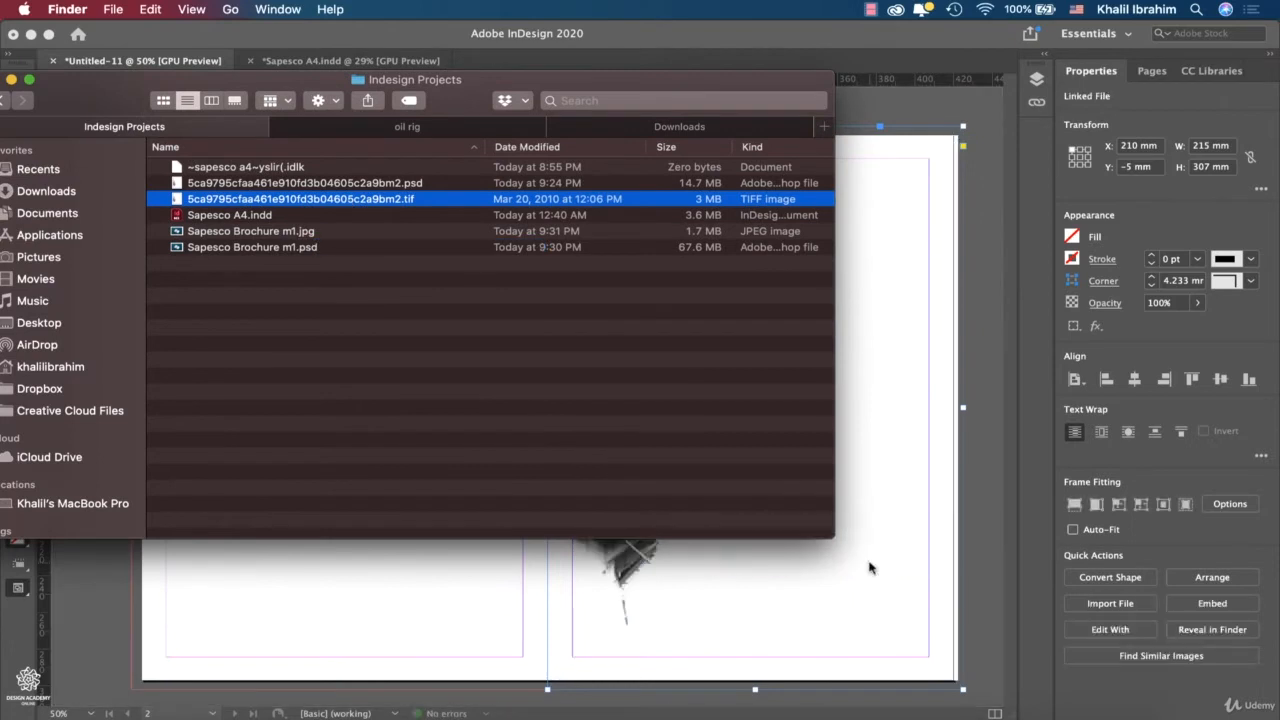
{"action": "left_click", "coordinate": [870, 570]}
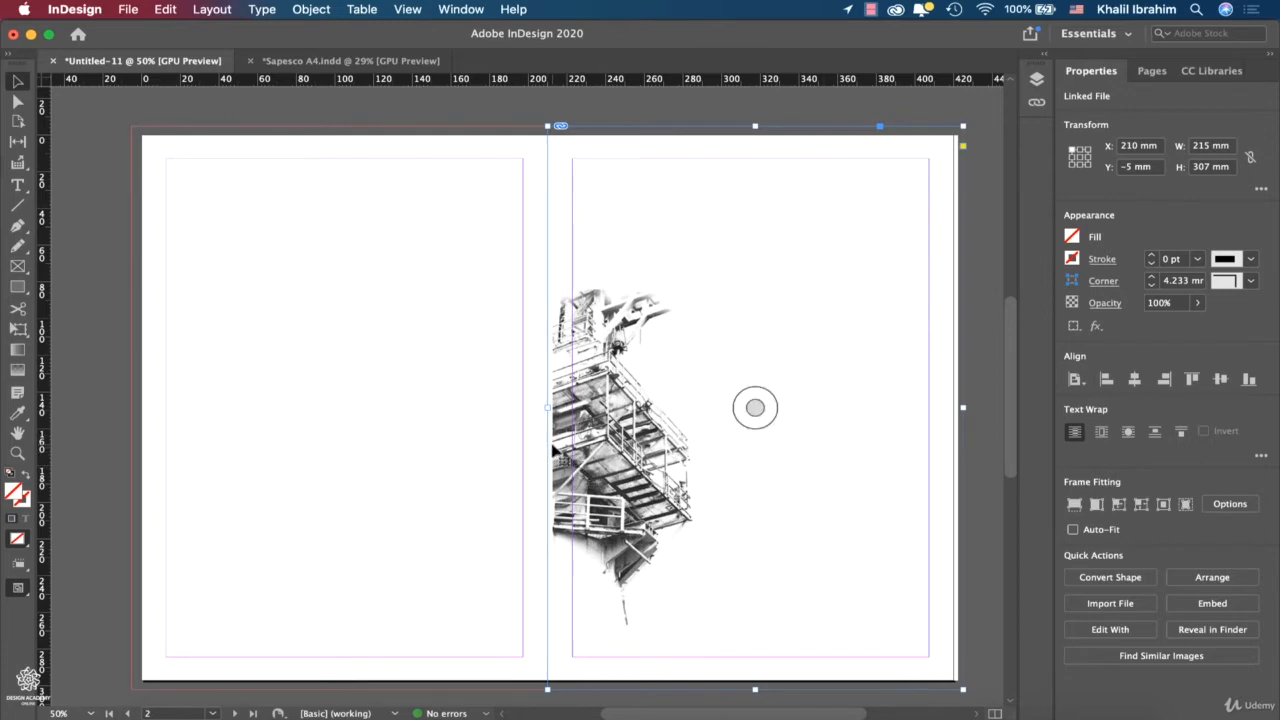
Try cropping the rig image by shortening its frame to 191 mm high, and extend the frame back to 307 mm
{"action": "scroll", "coordinate": [551, 453], "scroll_direction": "up", "scroll_amount": 8}
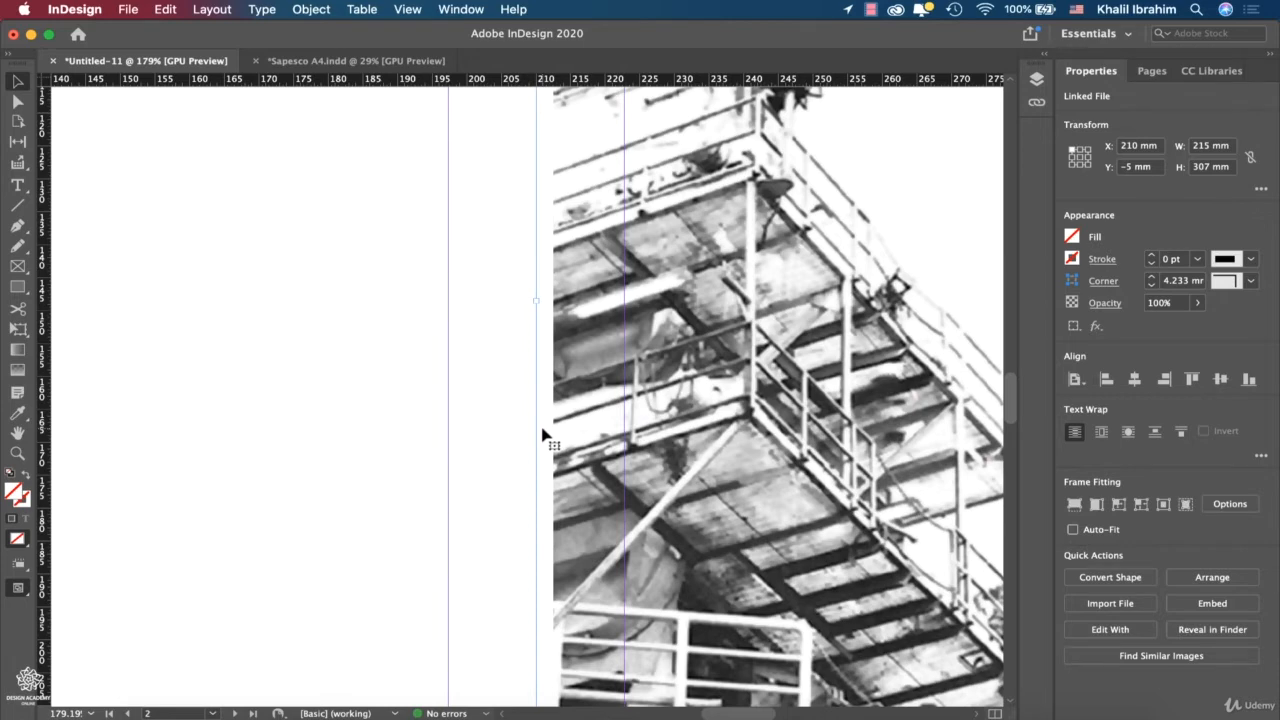
{"action": "scroll", "coordinate": [543, 435], "scroll_direction": "down", "scroll_amount": 5}
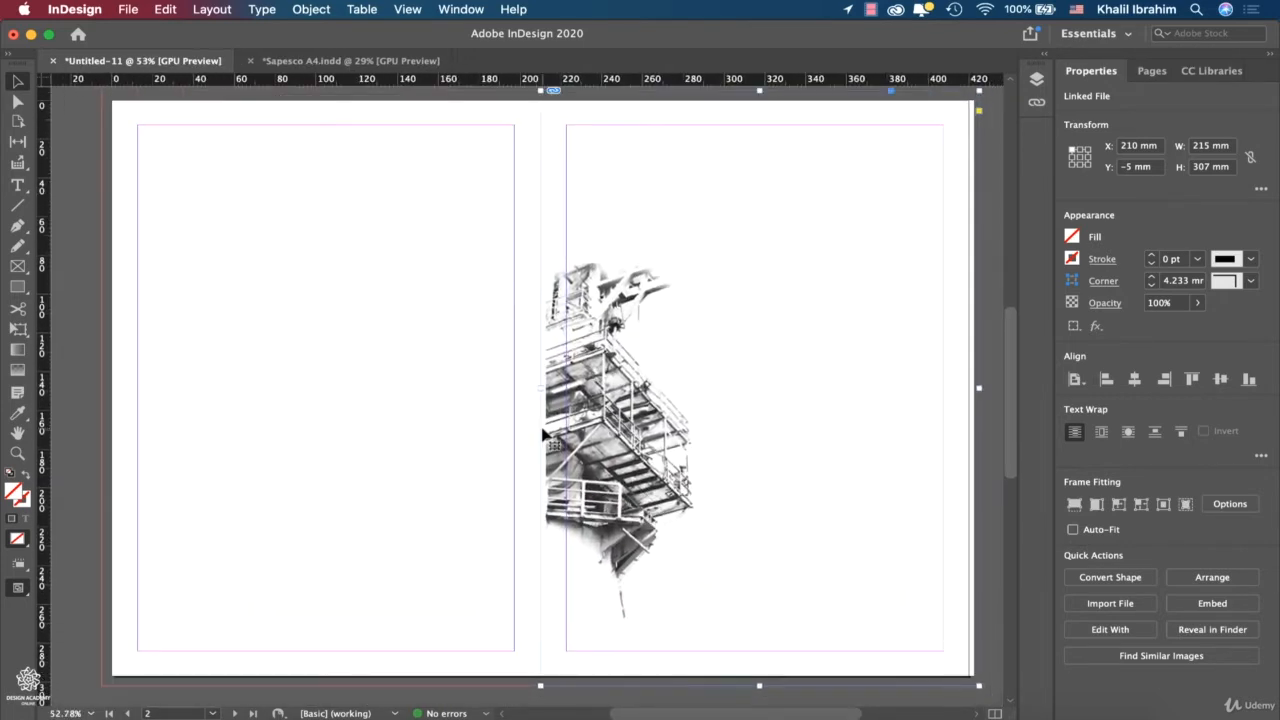
{"action": "scroll", "coordinate": [543, 435], "scroll_direction": "down", "scroll_amount": 1}
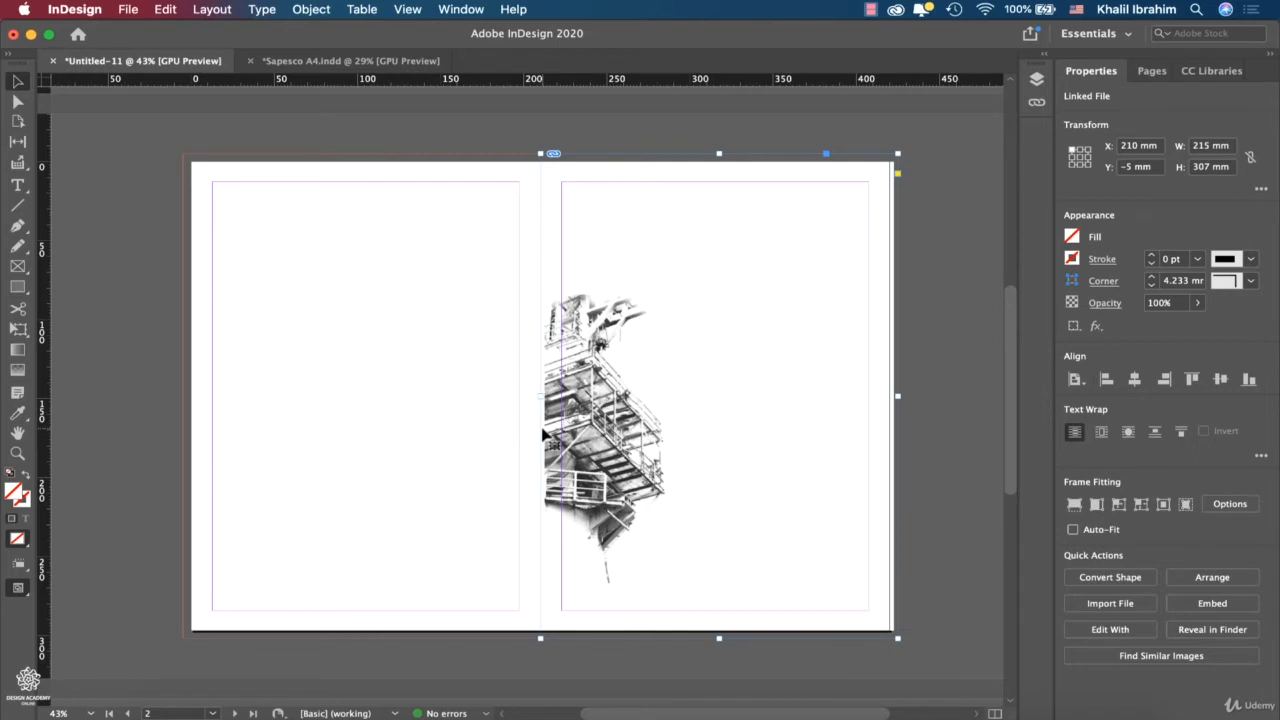
{"action": "left_click_drag", "start_coordinate": [719, 638], "coordinate": [719, 455]}
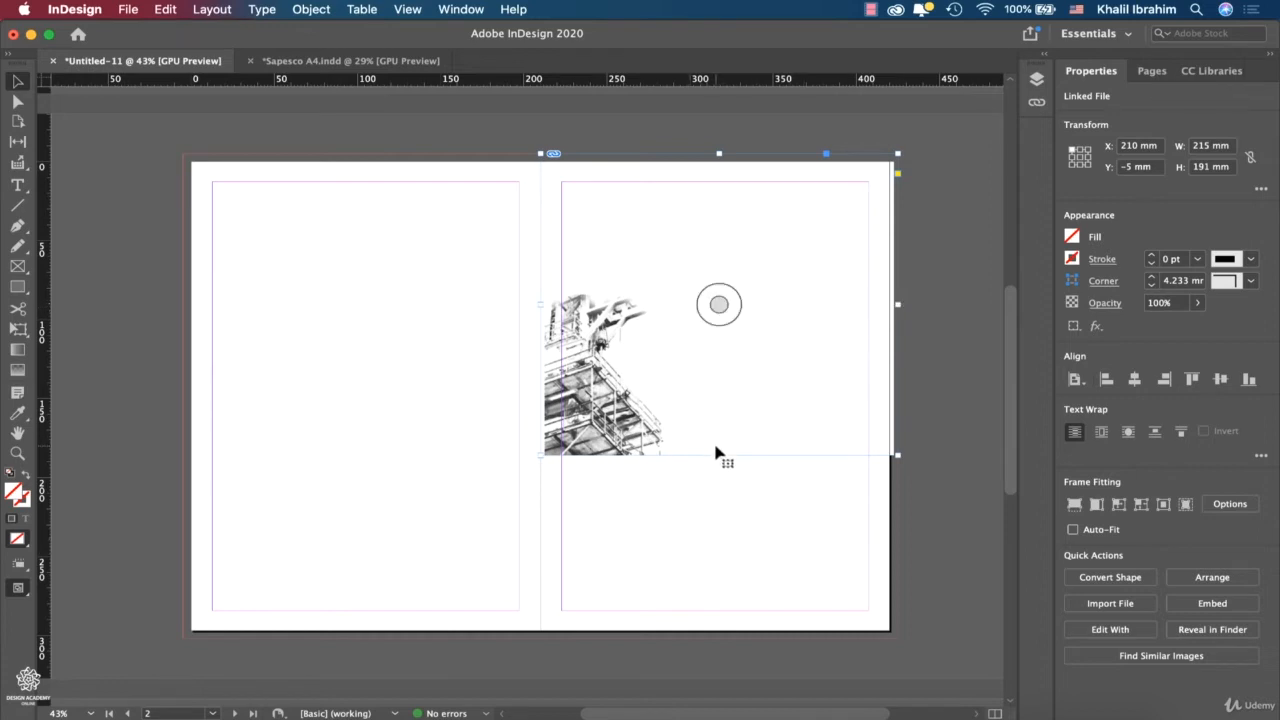
{"action": "left_click_drag", "start_coordinate": [719, 455], "coordinate": [709, 640]}
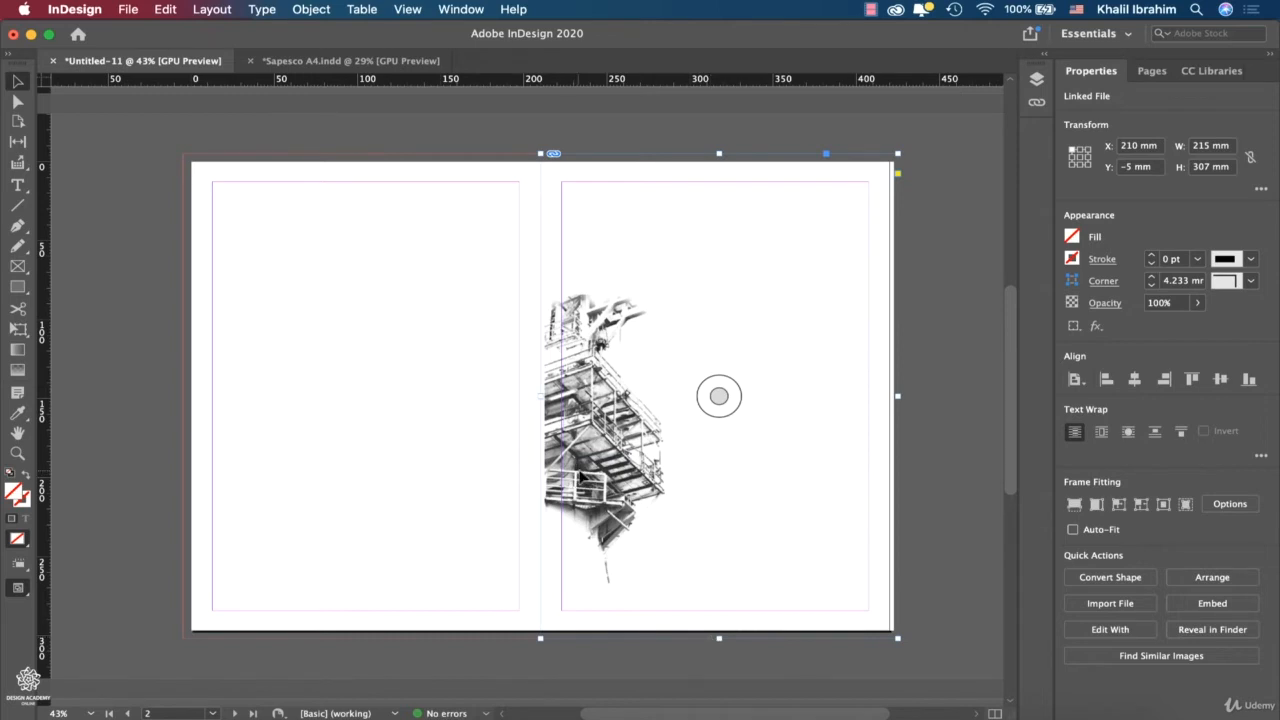
Try moving the frame together with its rig image towards the outer page edge, and undo the moves
{"action": "left_click_drag", "start_coordinate": [579, 474], "coordinate": [774, 430]}
{"action": "left_click_drag", "start_coordinate": [869, 351], "coordinate": [828, 368]}
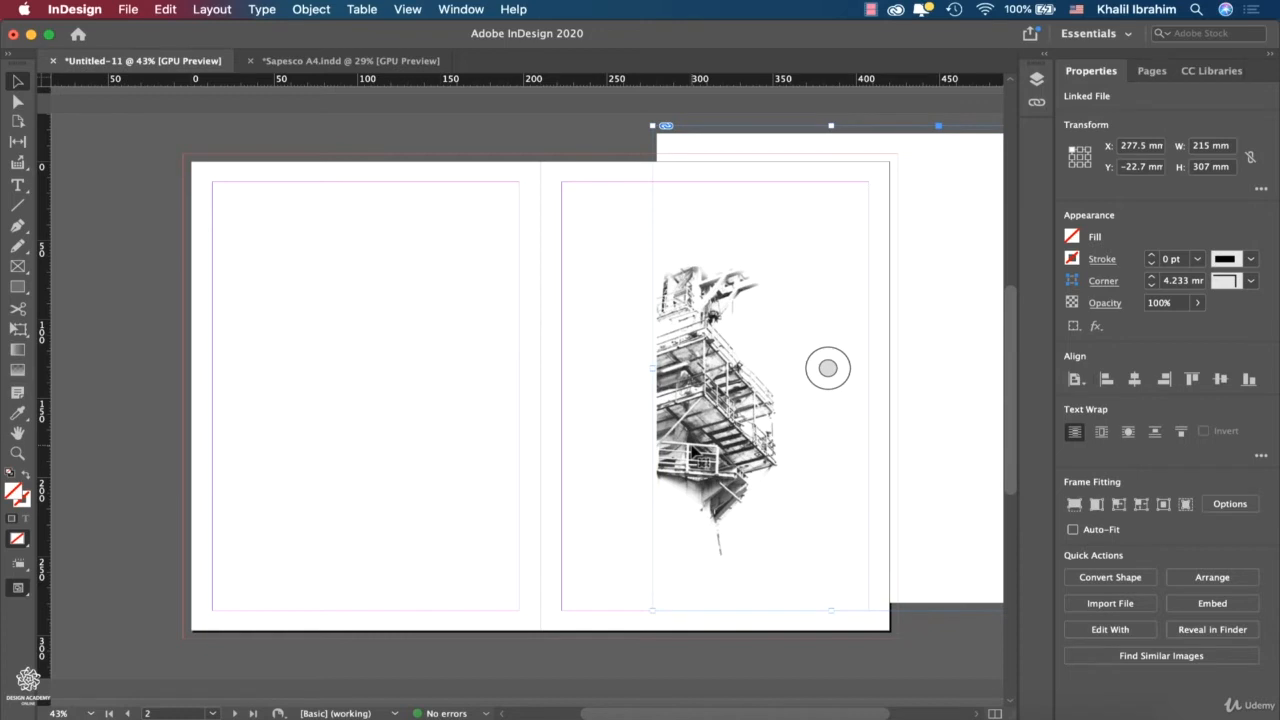
{"action": "key", "text": "super+z"}
{"action": "key", "text": "super+z"}
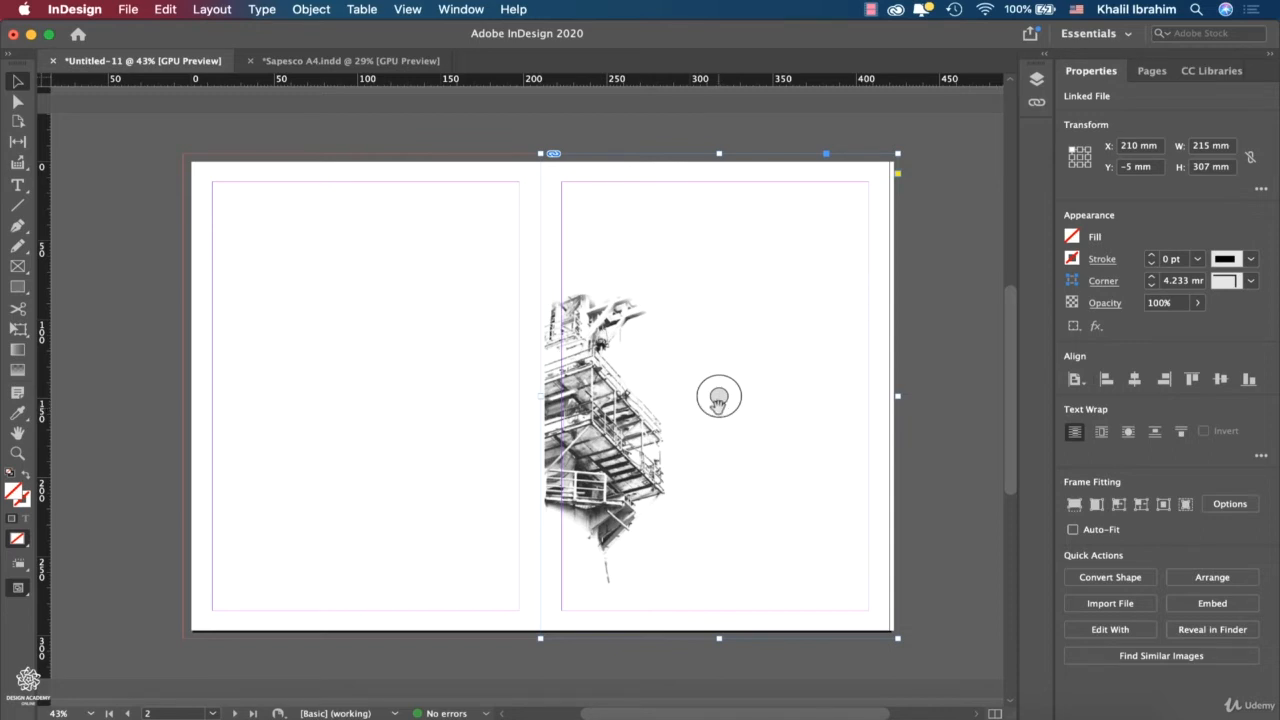
Reposition the rig image inside its frame so it meets the spine, offset 0 mm horizontally and 4.989 mm vertically, and reselect the frame
{"action": "left_click_drag", "start_coordinate": [719, 399], "coordinate": [762, 310]}
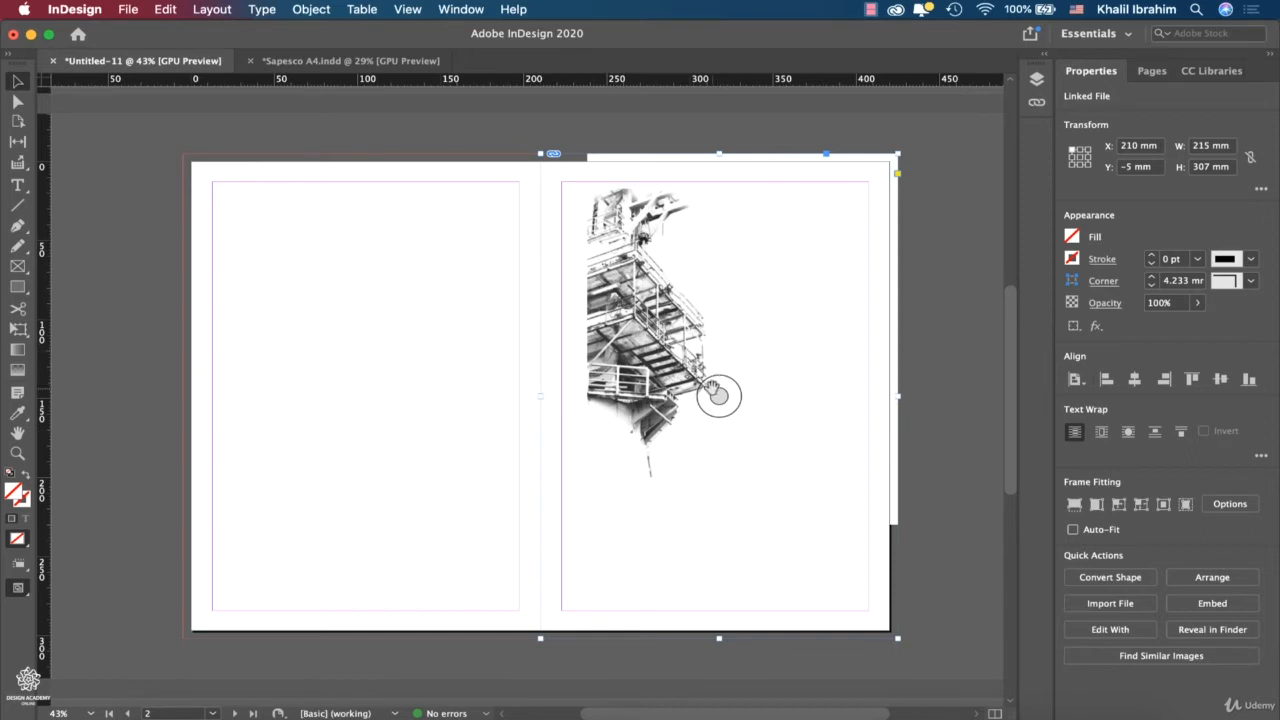
{"action": "left_click_drag", "start_coordinate": [714, 390], "coordinate": [678, 494]}
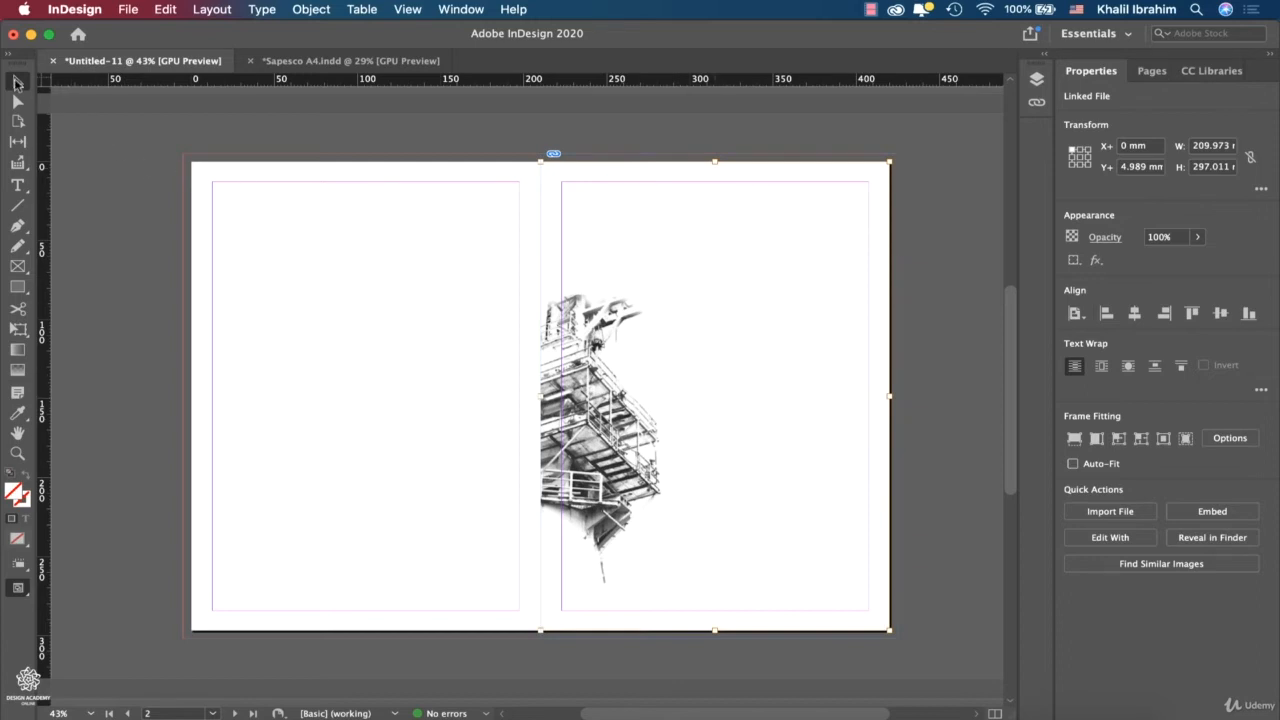
{"action": "key", "text": "Escape"}
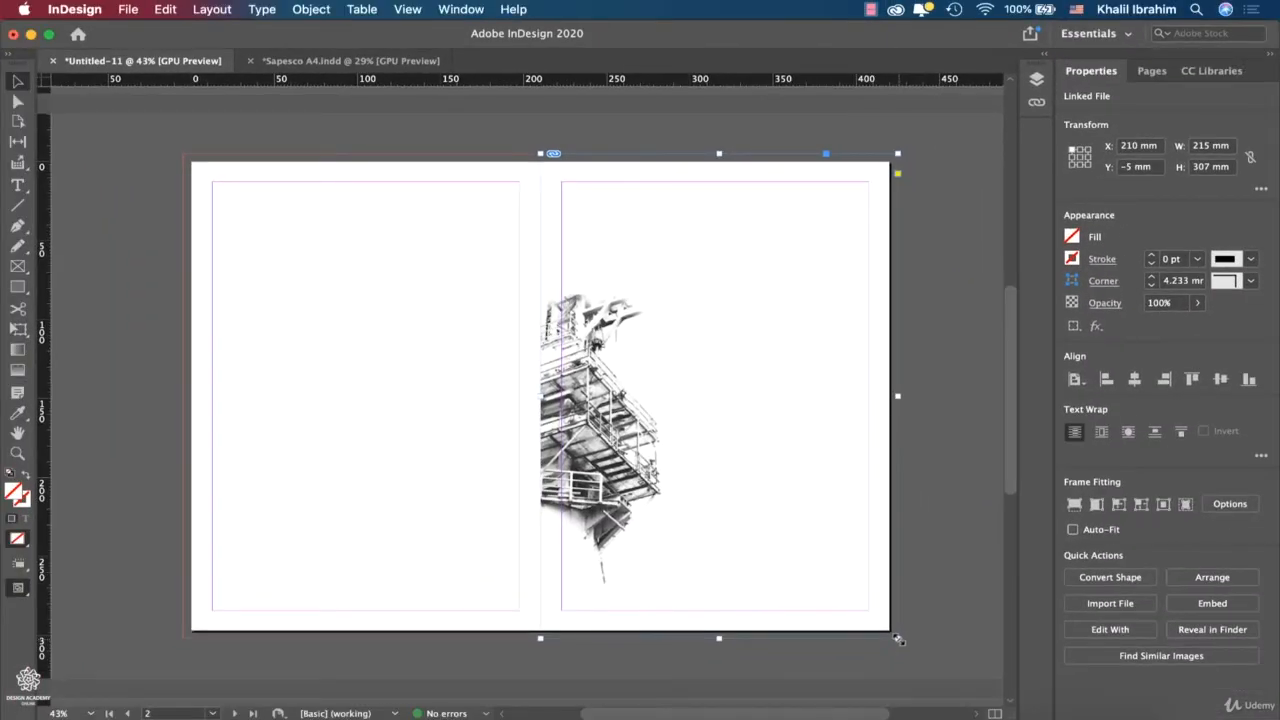
Try scaling the frame and image together to 172 by 245.6 mm, undo it, and scale both down slightly instead
{"action": "left_click_drag", "start_coordinate": [898, 638], "coordinate": [803, 543]}
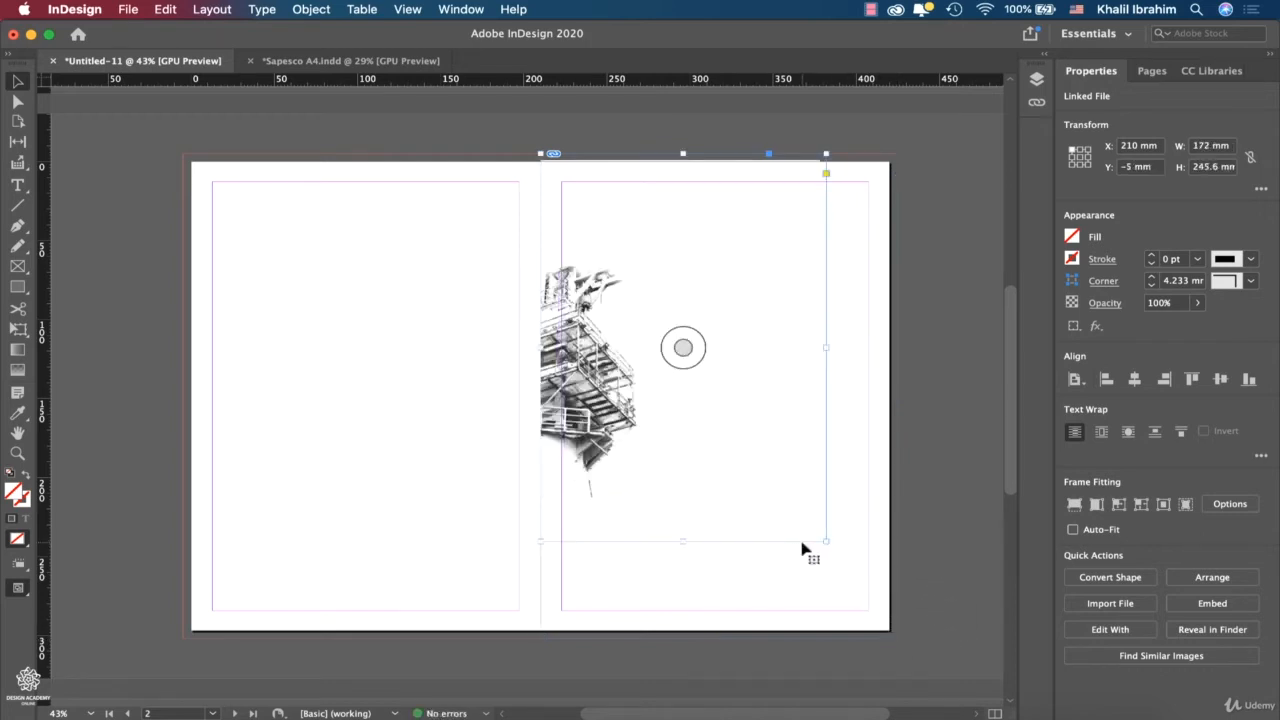
{"action": "key", "text": "super+z"}
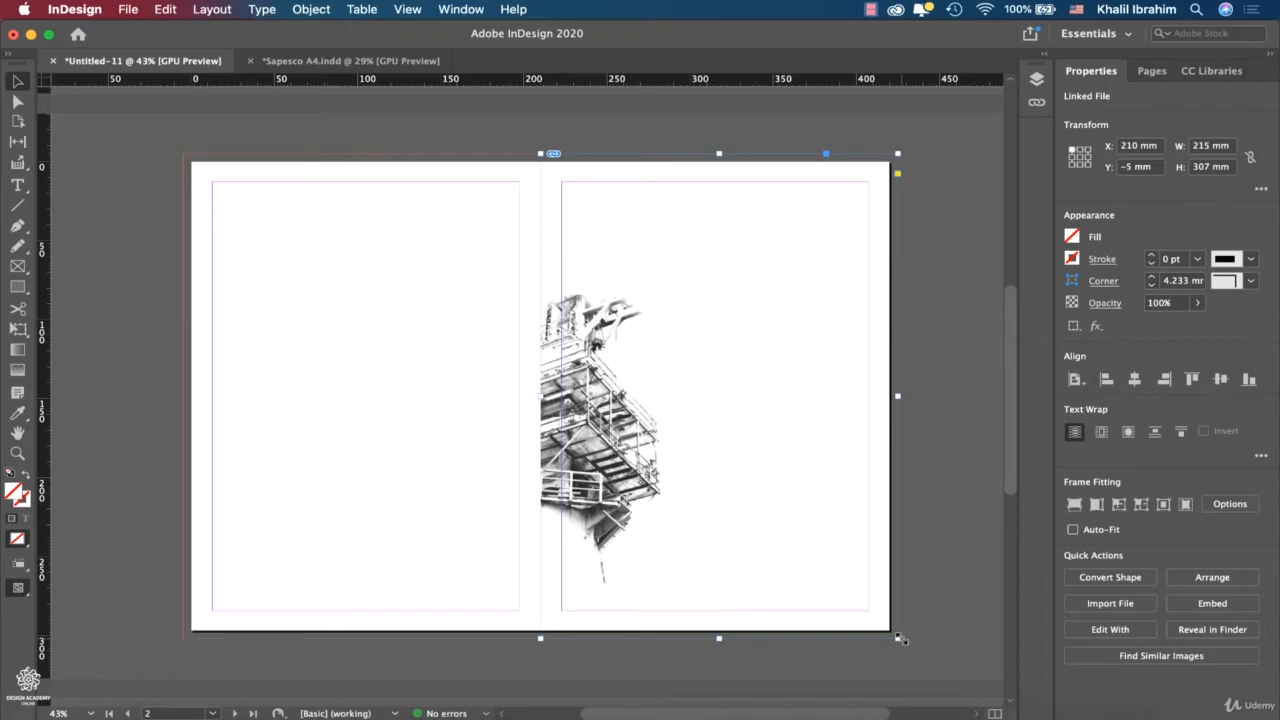
{"action": "left_click_drag", "start_coordinate": [898, 637], "coordinate": [868, 627]}
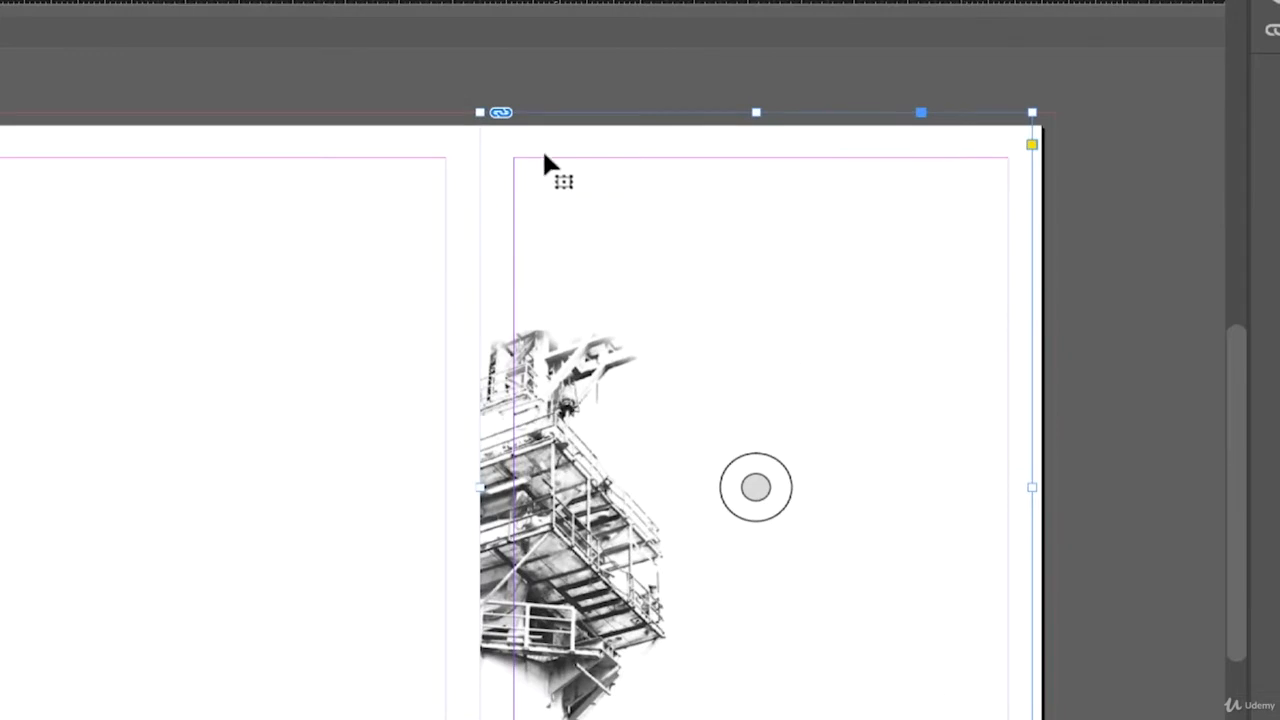
Examine the link details of the placed rig TIFF, including its colour space, actual and effective PPI, and dimensions
{"action": "left_click", "coordinate": [501, 114]}
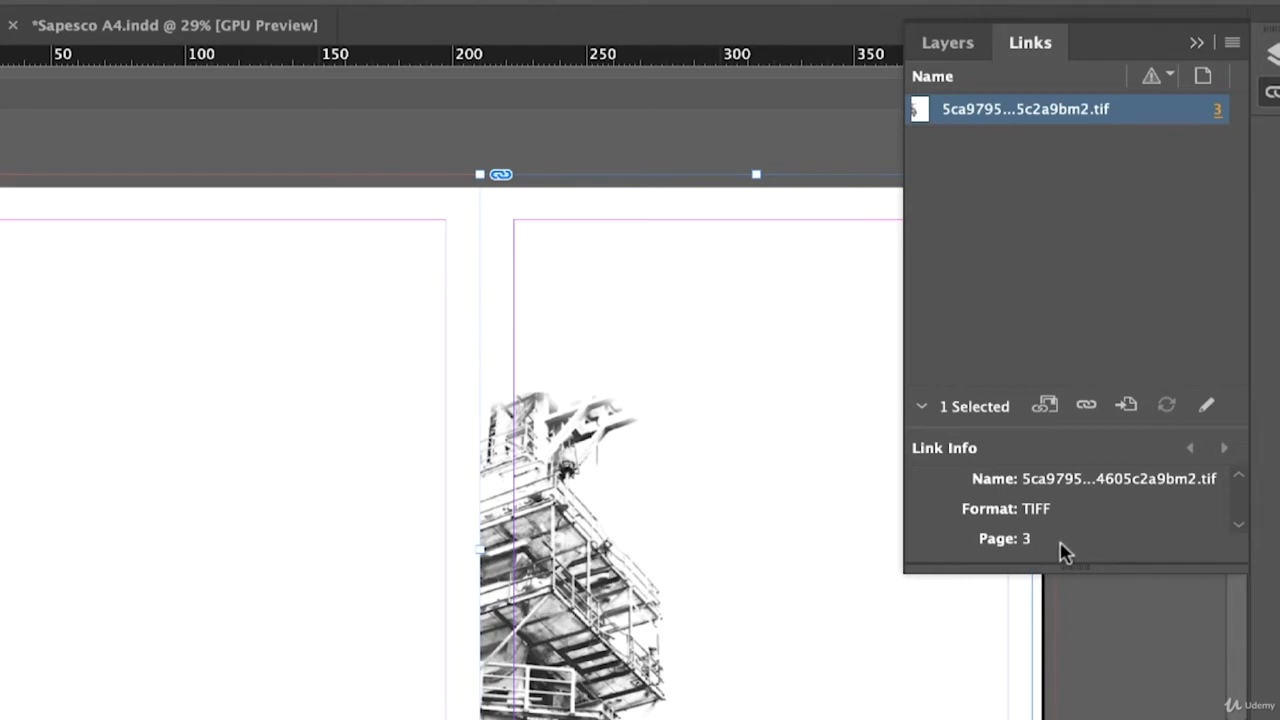
{"action": "scroll", "coordinate": [1240, 532], "scroll_direction": "down", "scroll_amount": 1}
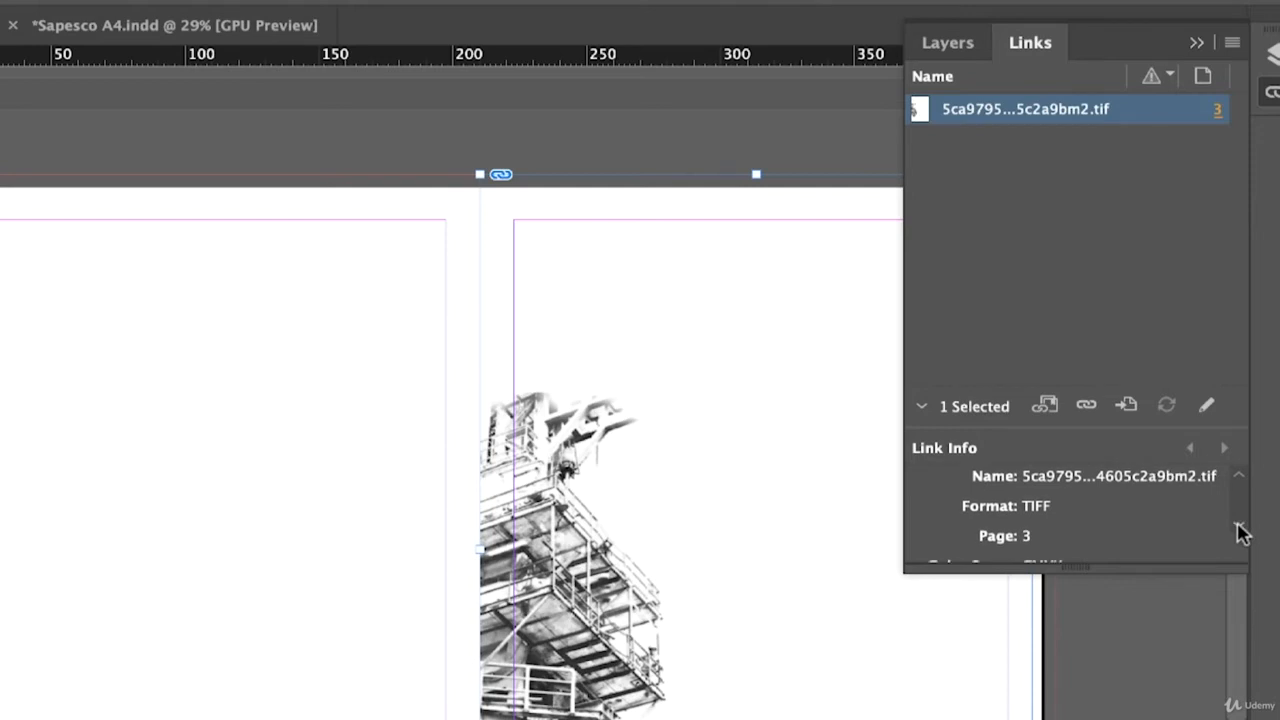
{"action": "scroll", "coordinate": [1240, 532], "scroll_direction": "down", "scroll_amount": 3}
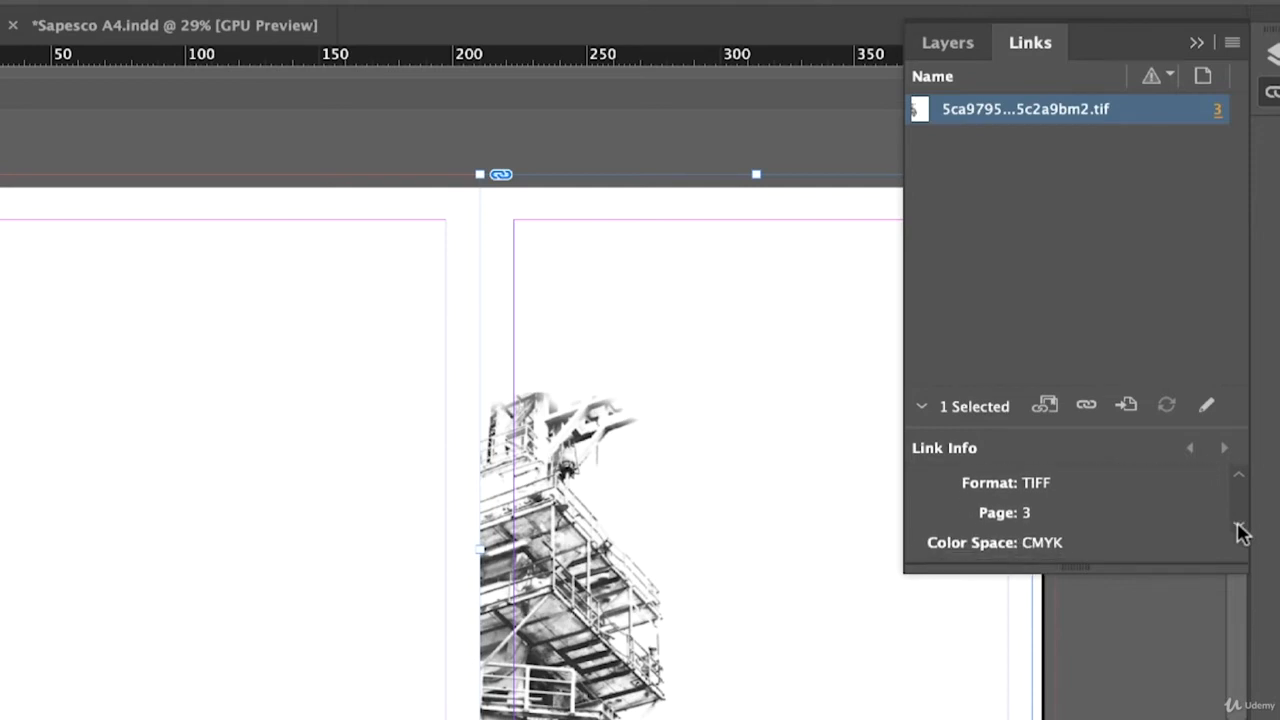
{"action": "scroll", "coordinate": [1240, 532], "scroll_direction": "down", "scroll_amount": 2}
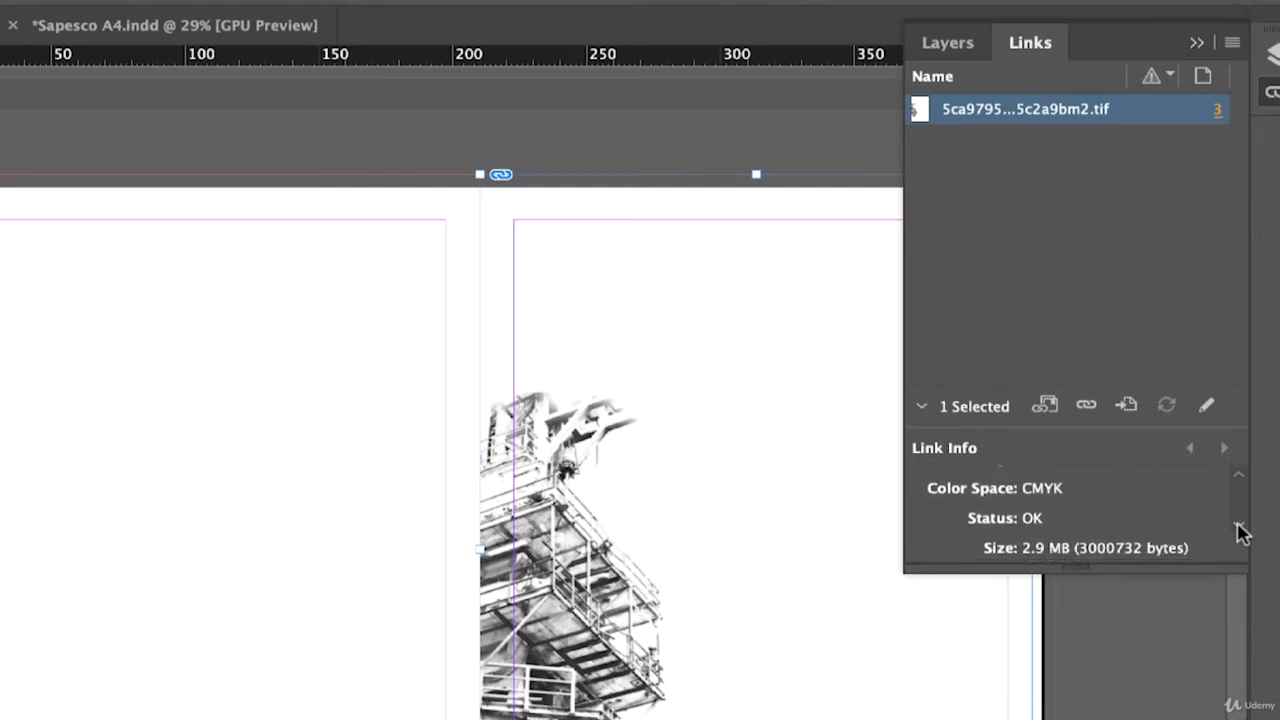
{"action": "scroll", "coordinate": [1240, 532], "scroll_direction": "down", "scroll_amount": 1}
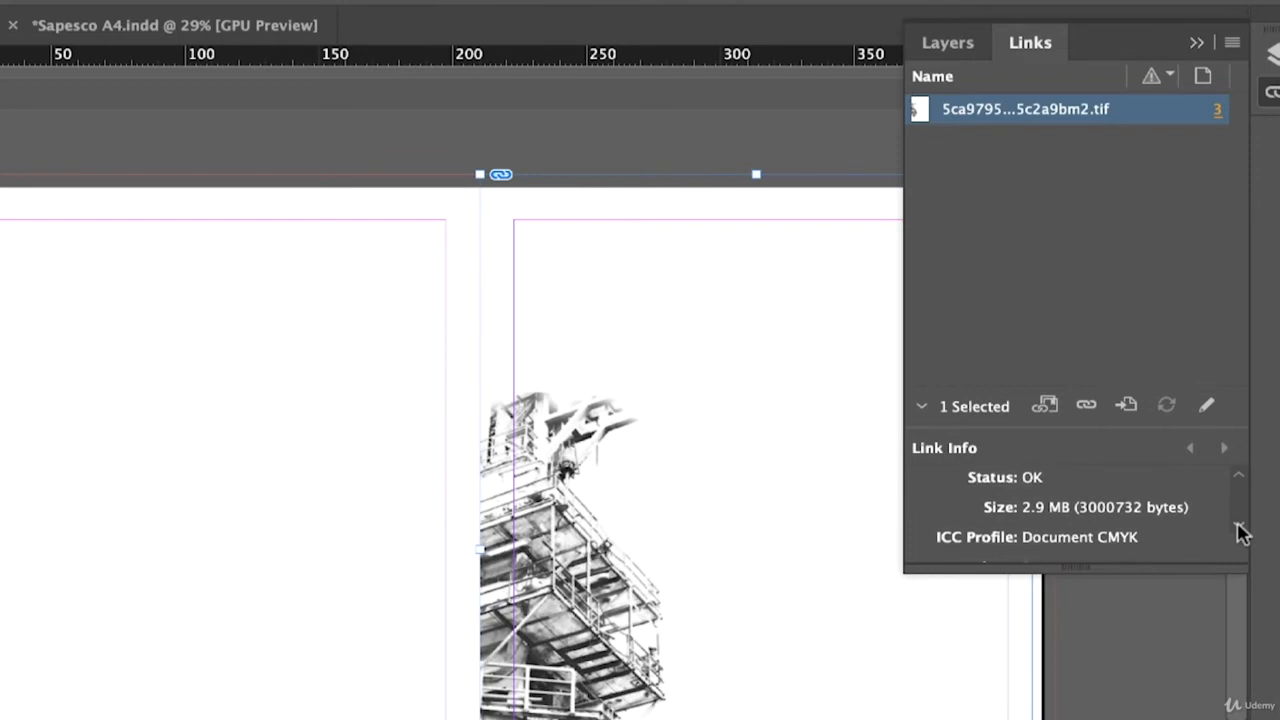
{"action": "scroll", "coordinate": [1240, 532], "scroll_direction": "down", "scroll_amount": 1}
{"action": "left_click", "coordinate": [1238, 528]}
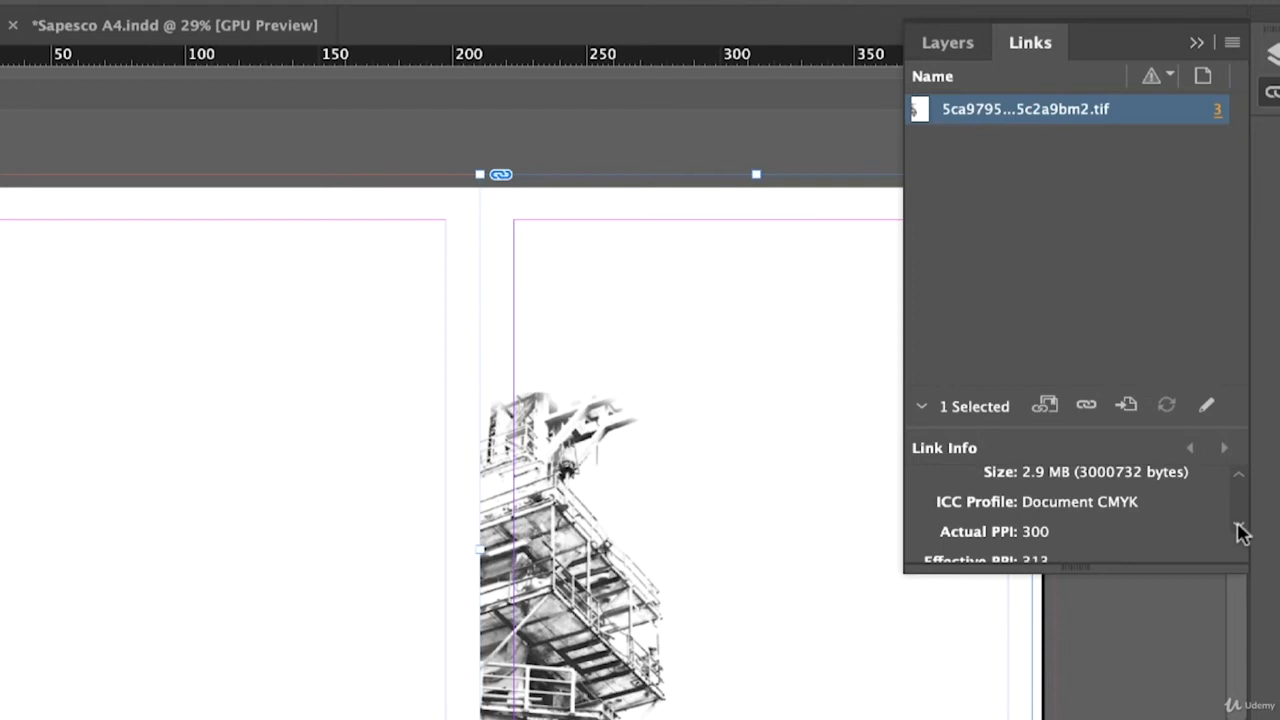
{"action": "left_click", "coordinate": [1238, 530]}
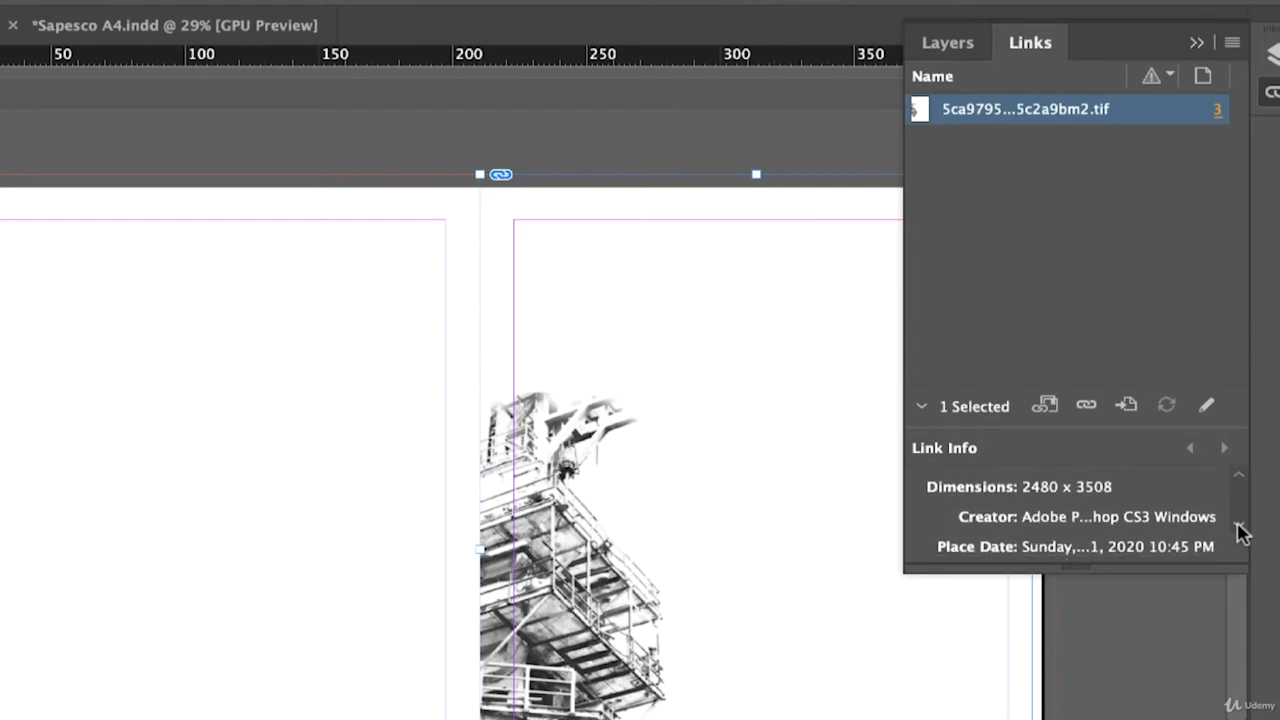
{"action": "scroll", "coordinate": [1238, 530], "scroll_direction": "up", "scroll_amount": 1}
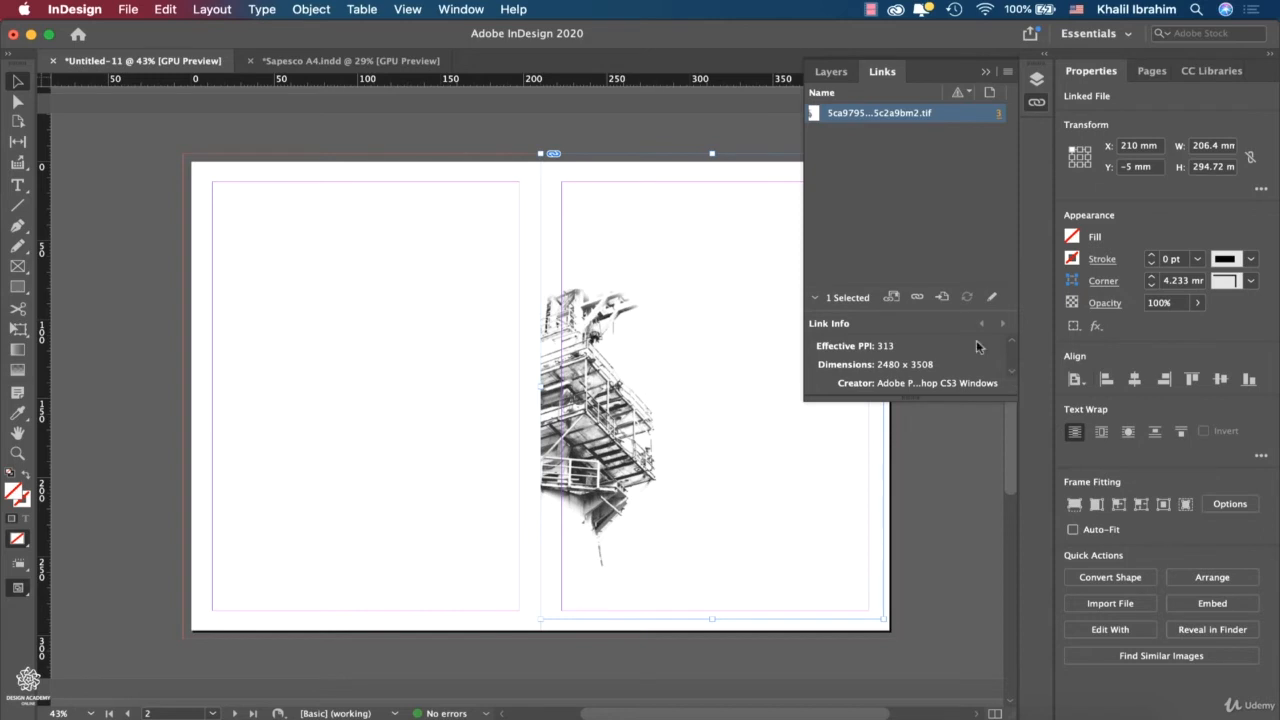
{"action": "left_click", "coordinate": [711, 386]}
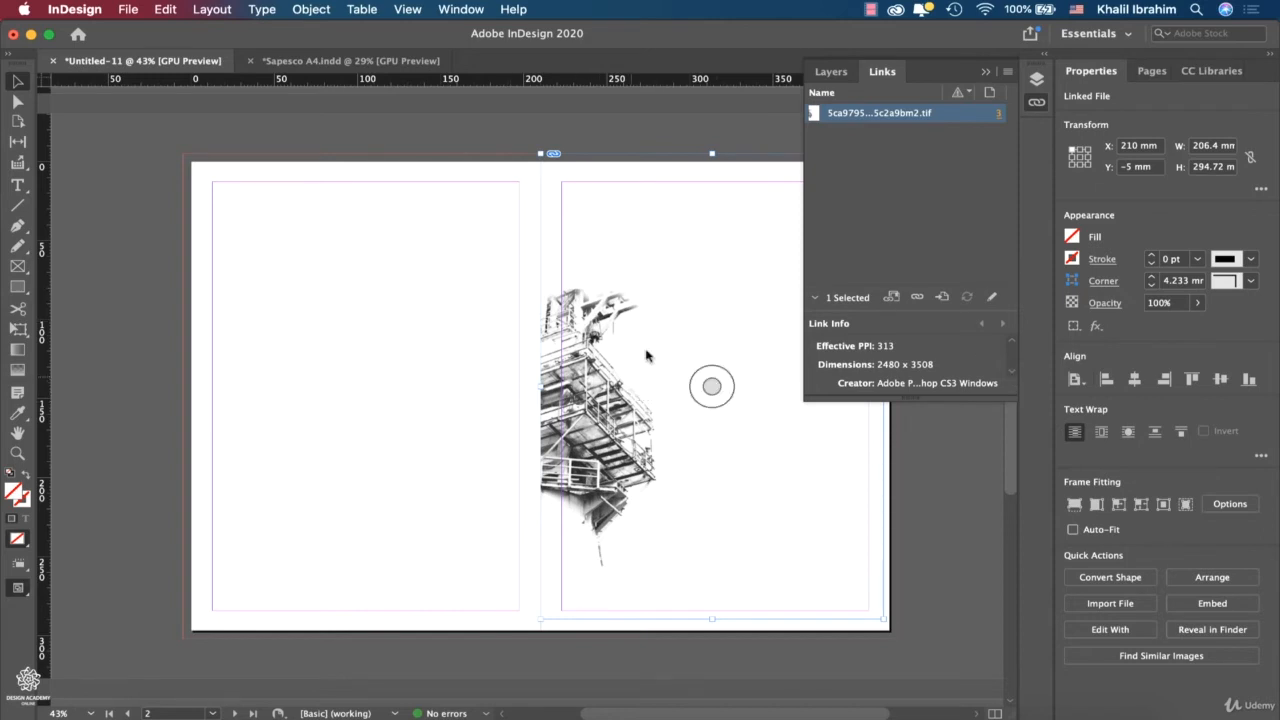
{"action": "left_click", "coordinate": [983, 72]}
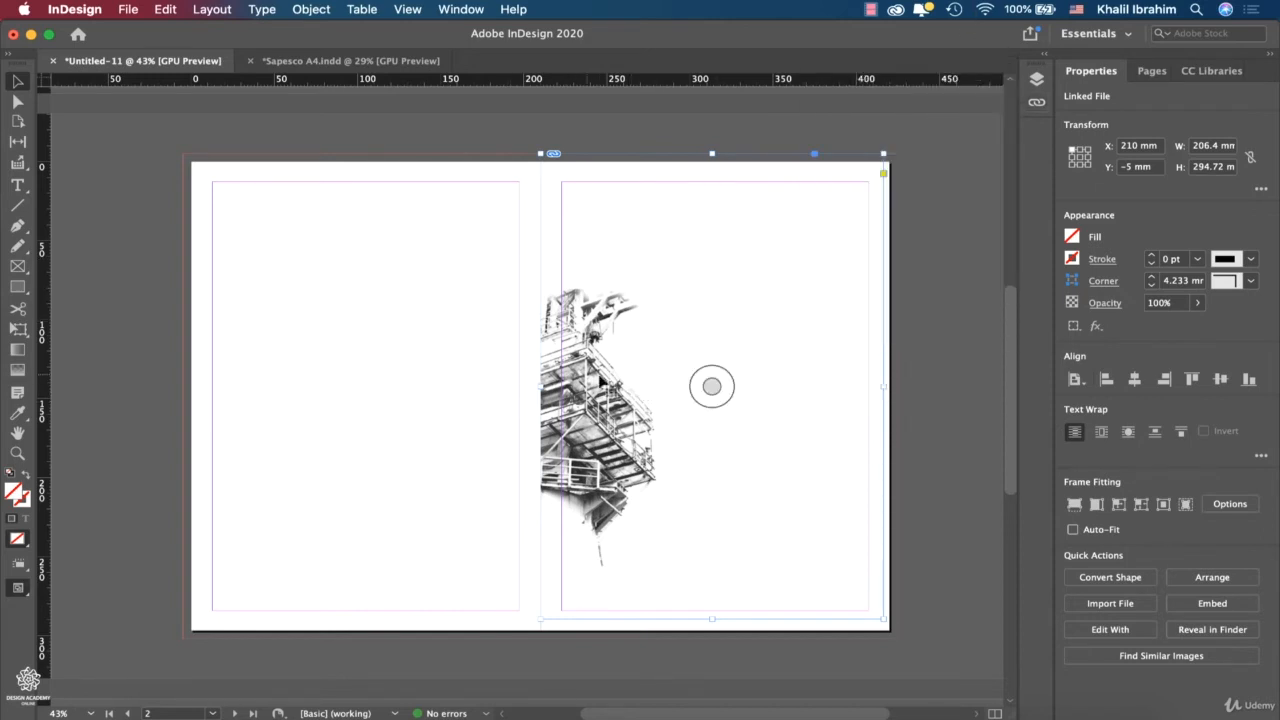
Open the placed rig image for editing in Adobe Photoshop 2020 and add a new layer above the background
{"action": "right_click", "coordinate": [604, 380]}
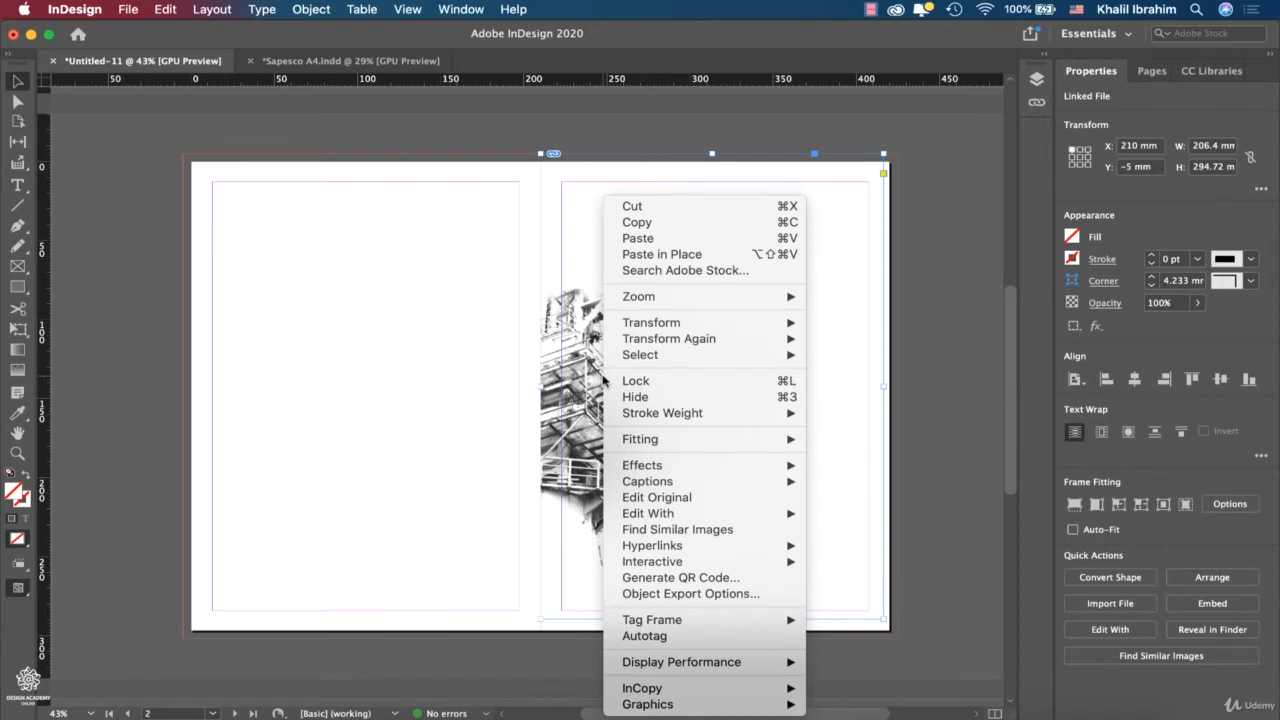
{"action": "mouse_move", "coordinate": [646, 514]}
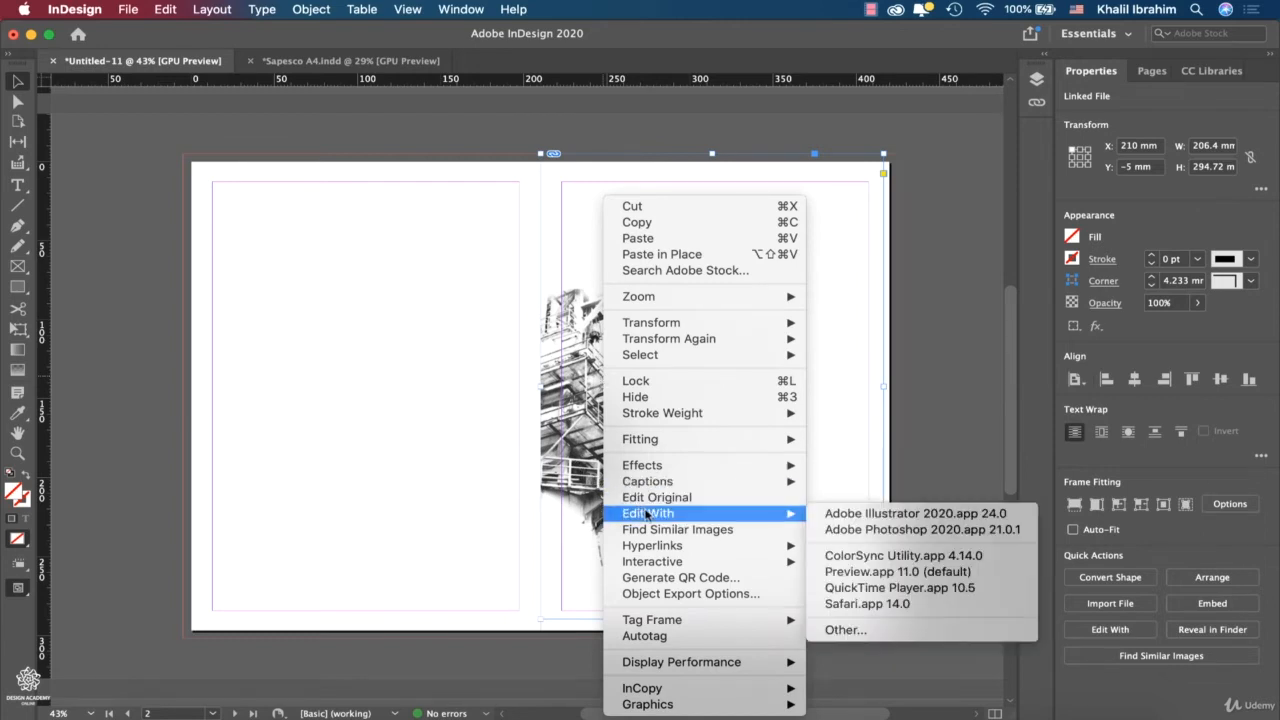
{"action": "left_click", "coordinate": [866, 529]}
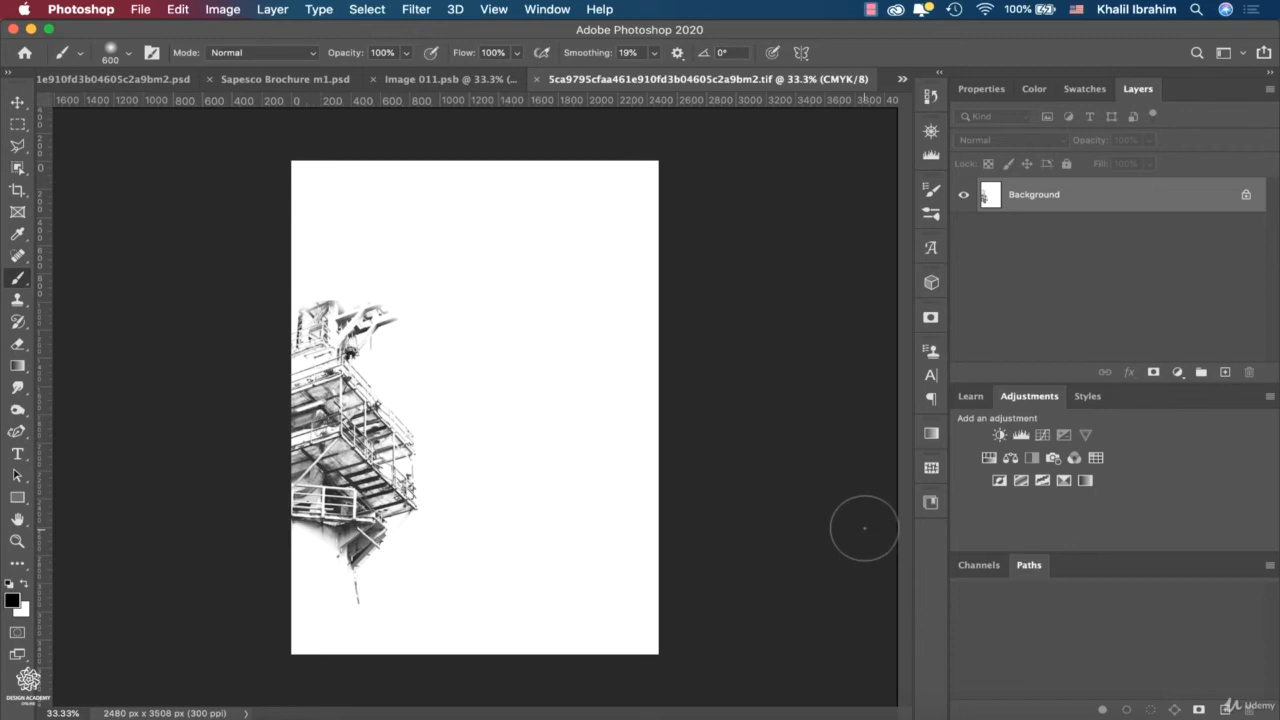
{"action": "left_click", "coordinate": [1226, 372]}
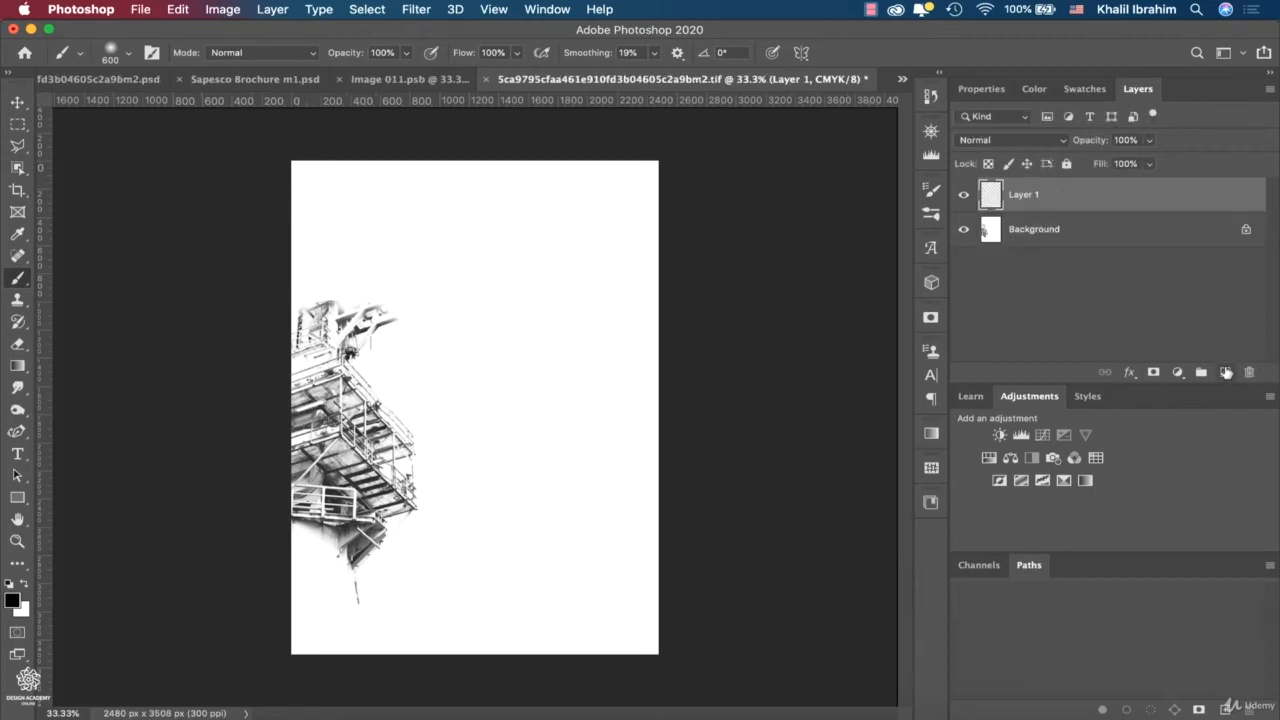
Select a thin horizontal bar at the rig's spine edge, fill it with red #fc0303 on the new layer, and deselect
{"action": "left_click", "coordinate": [20, 128]}
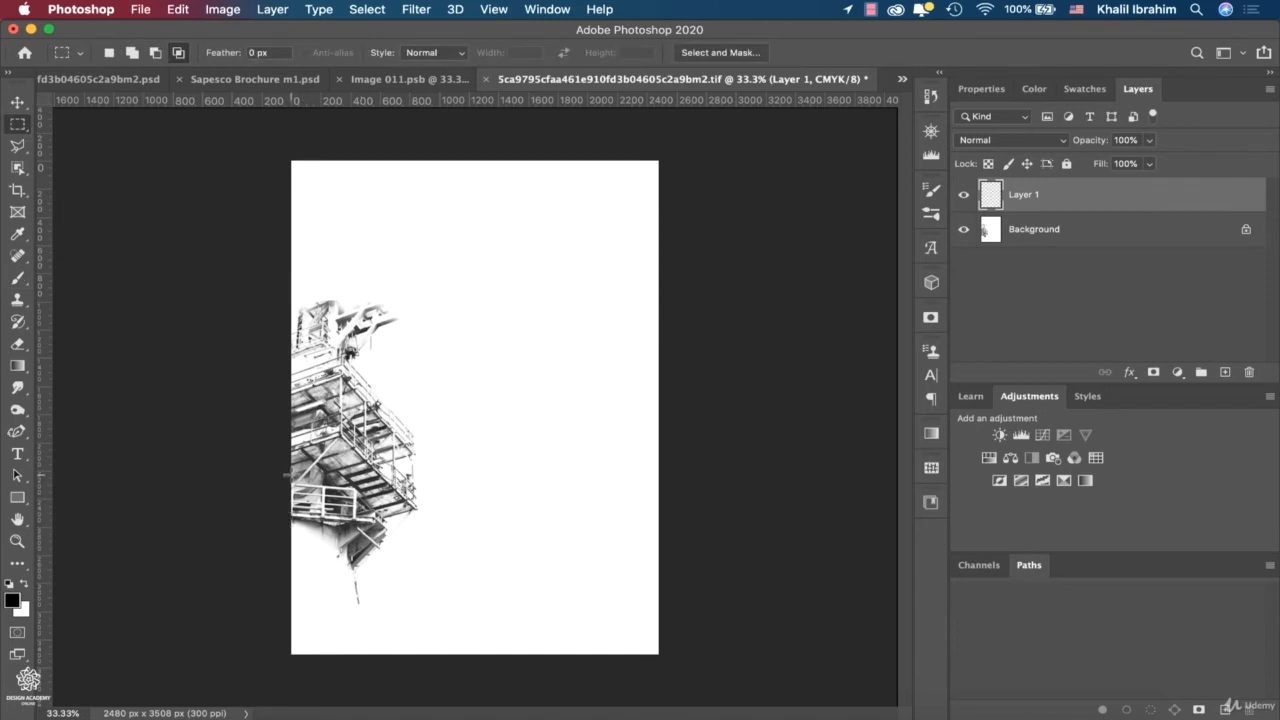
{"action": "left_click_drag", "start_coordinate": [296, 473], "coordinate": [330, 482]}
{"action": "left_click", "coordinate": [12, 600]}
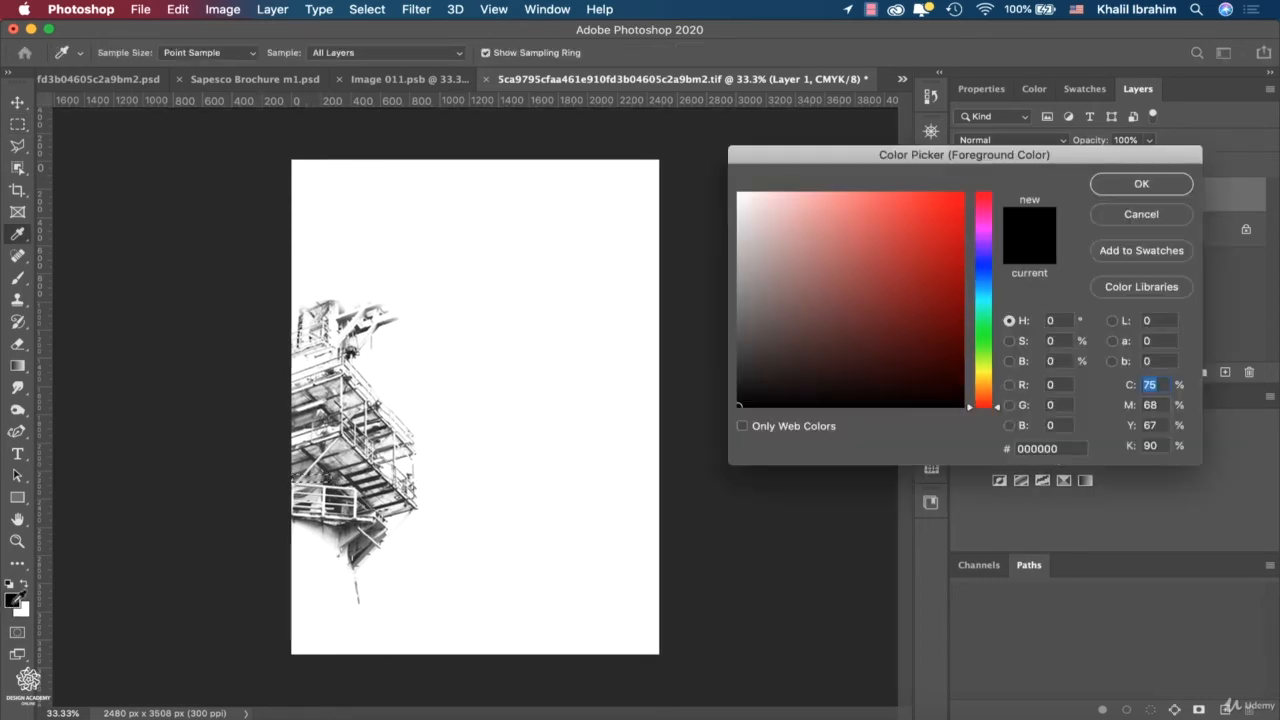
{"action": "left_click", "coordinate": [960, 195]}
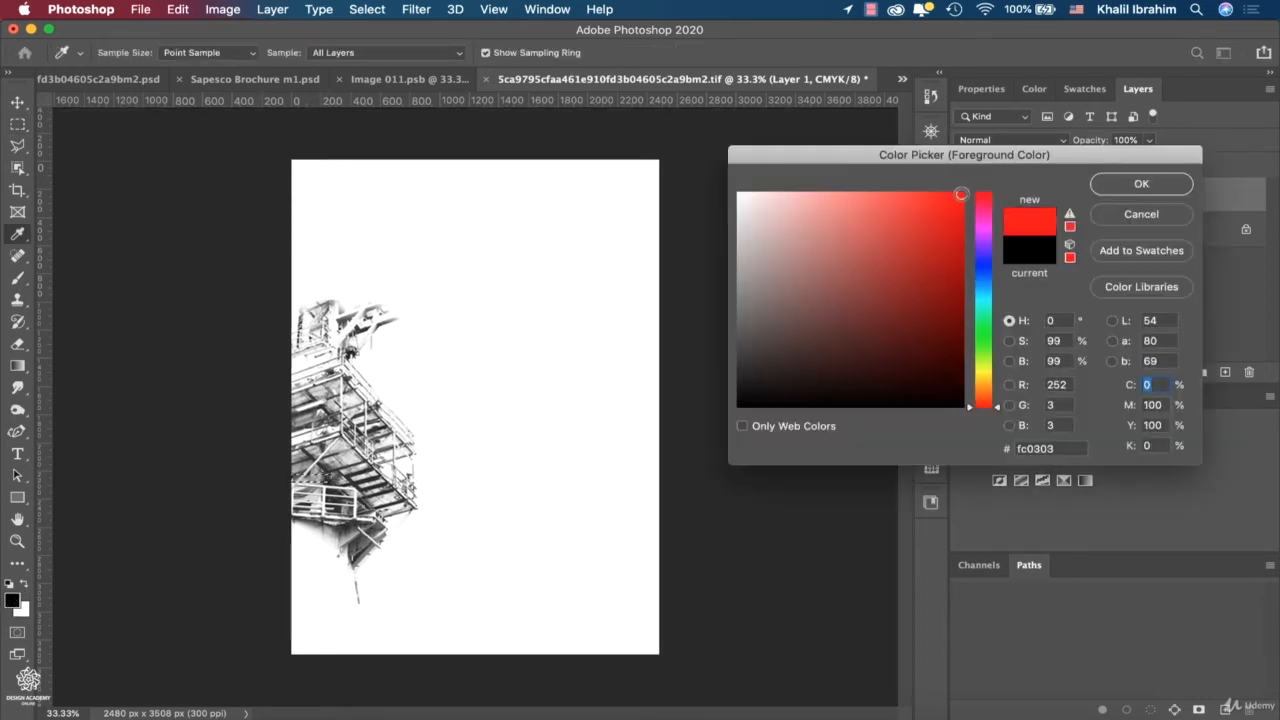
{"action": "left_click", "coordinate": [1115, 184]}
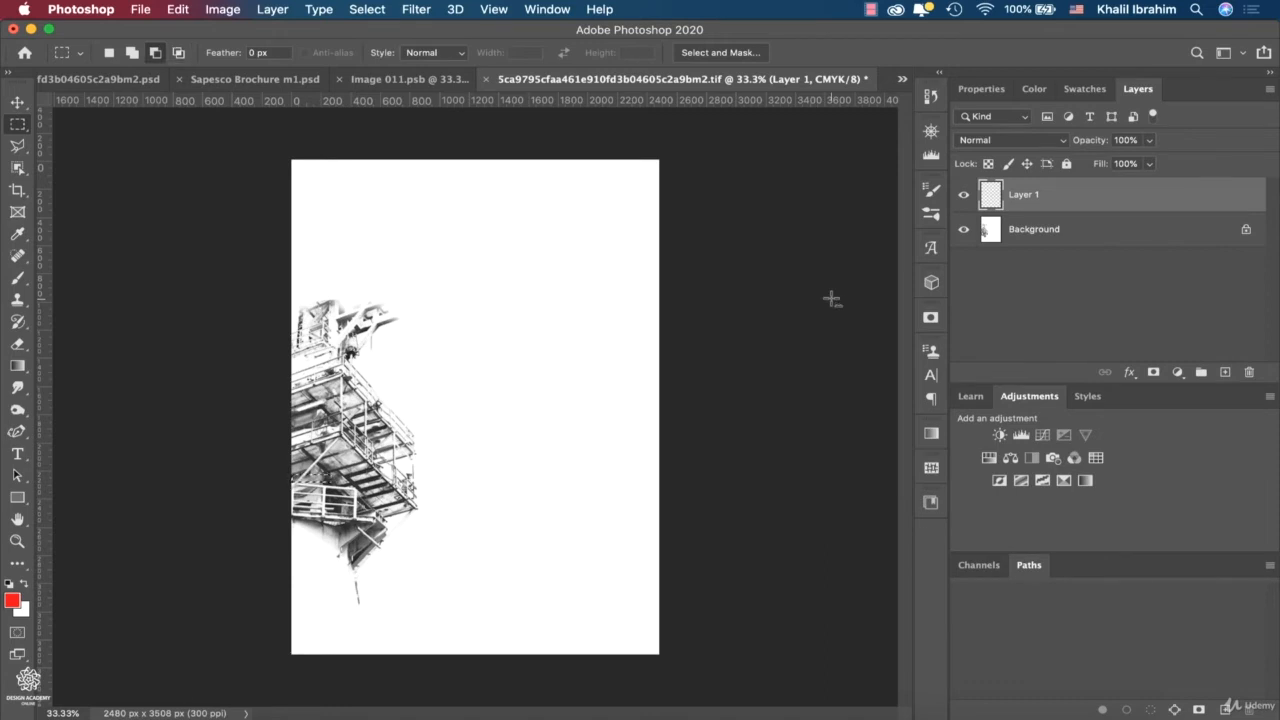
{"action": "key", "text": "alt+BackSpace"}
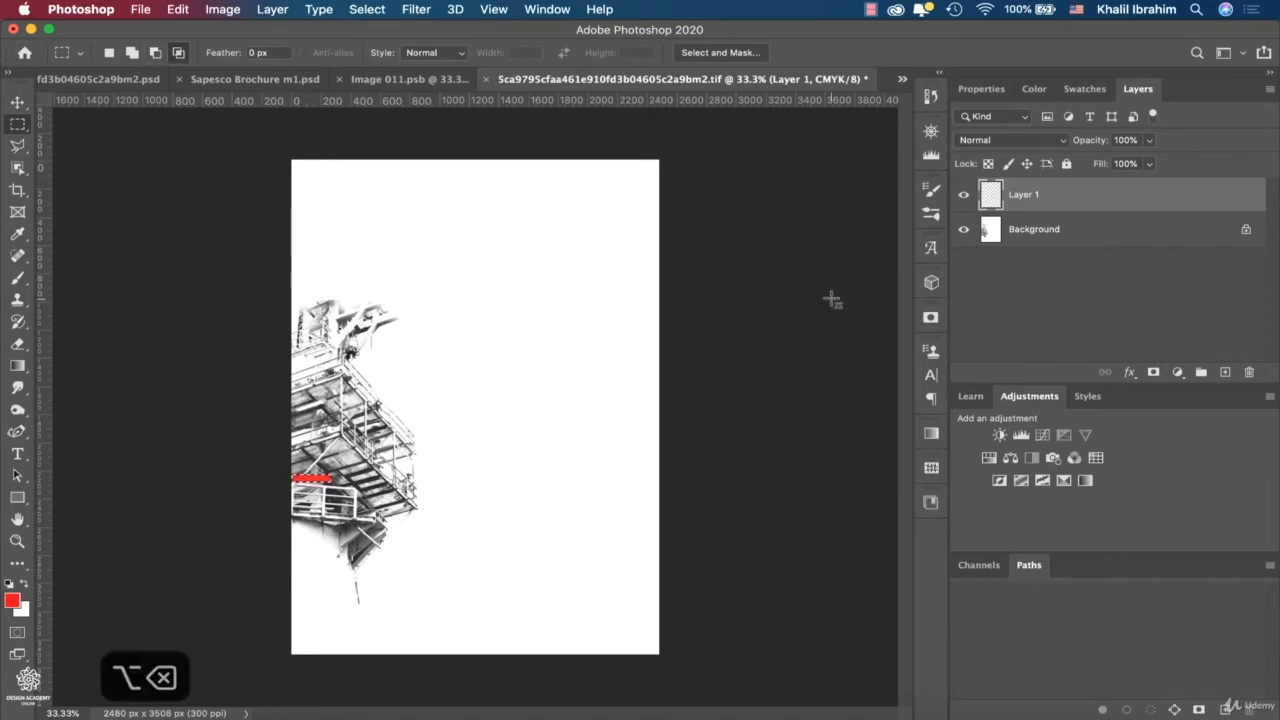
{"action": "key", "text": "super+d"}
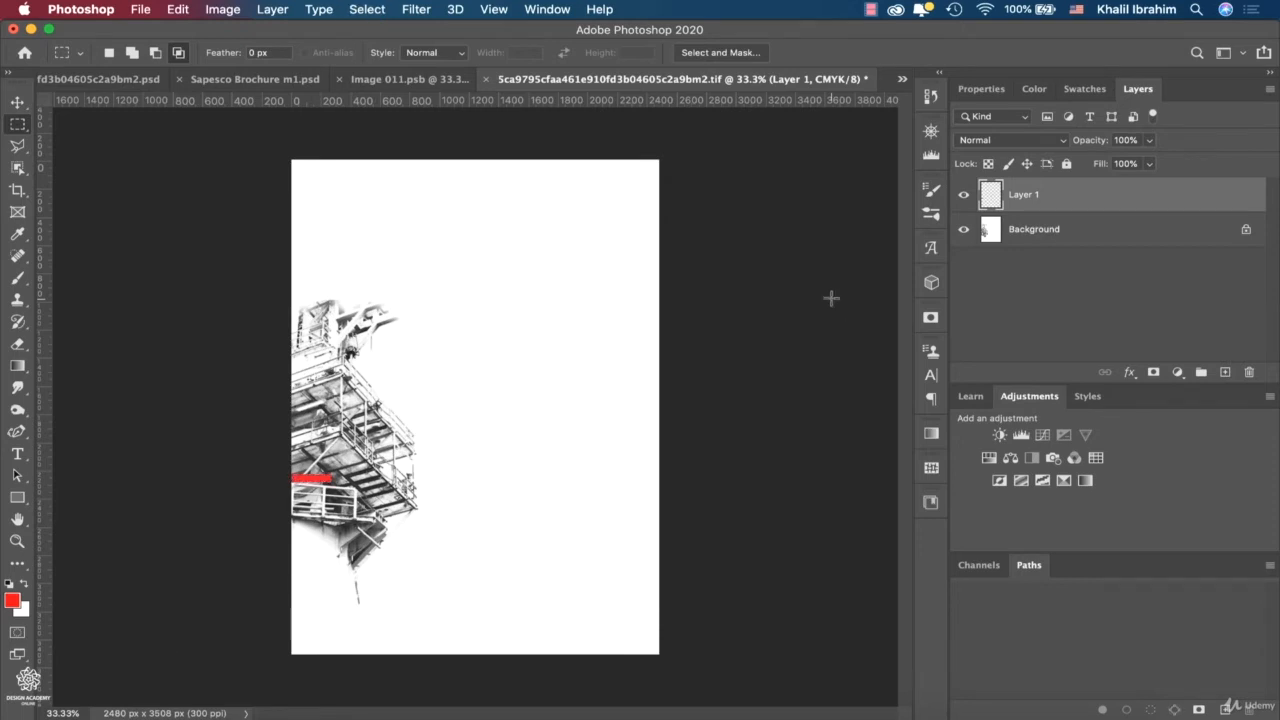
Save the TIFF with LZW compression and RLE layers included, and switch back to InDesign to show its link information
{"action": "key", "text": "super+s"}
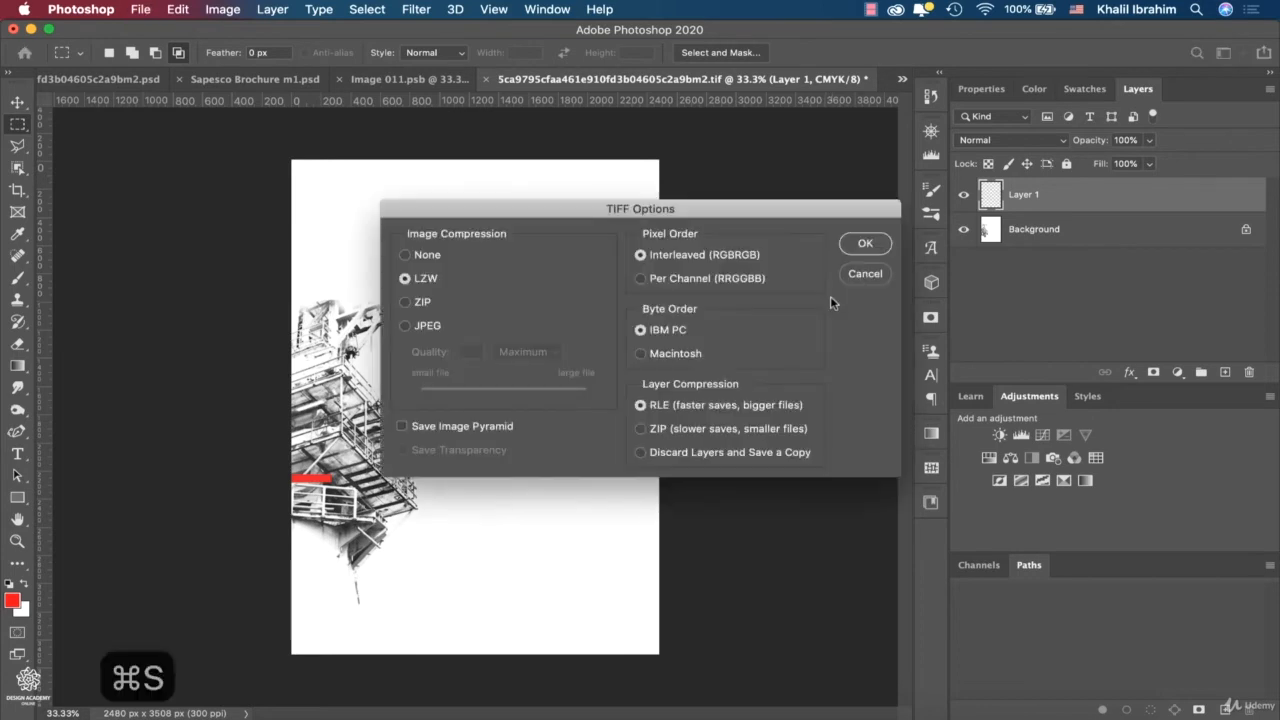
{"action": "left_click", "coordinate": [857, 243]}
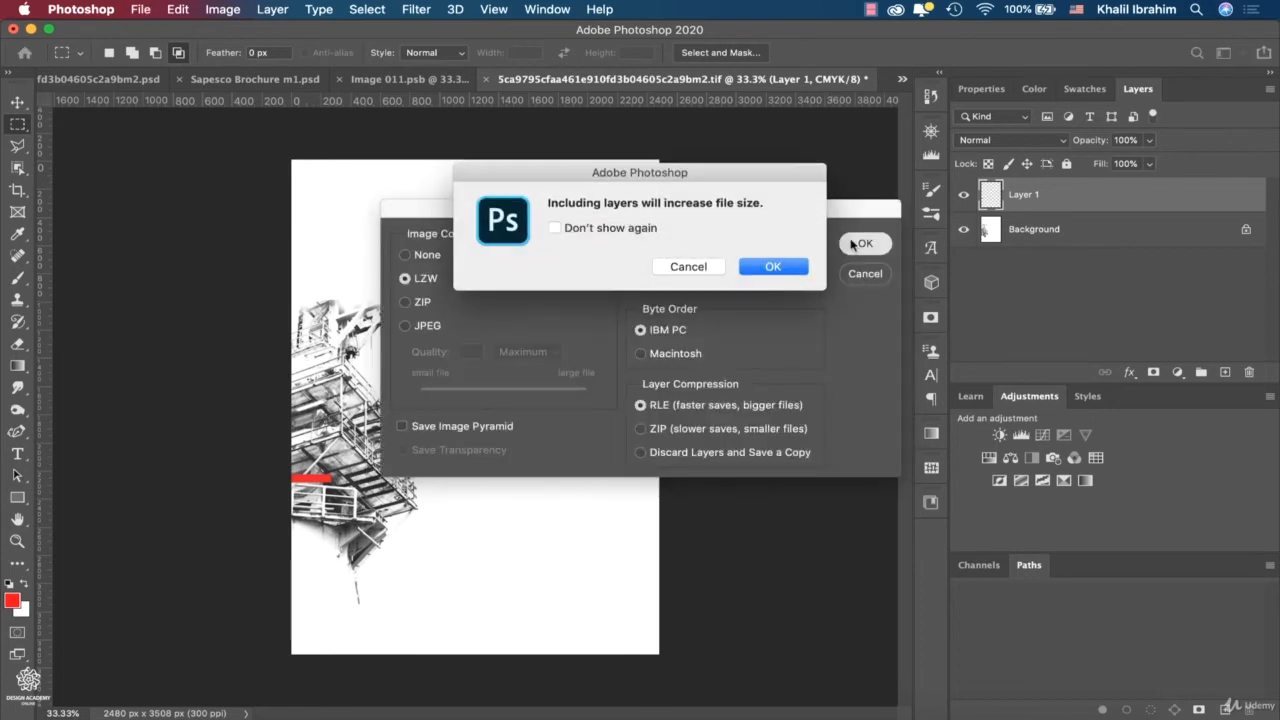
{"action": "left_click", "coordinate": [774, 268]}
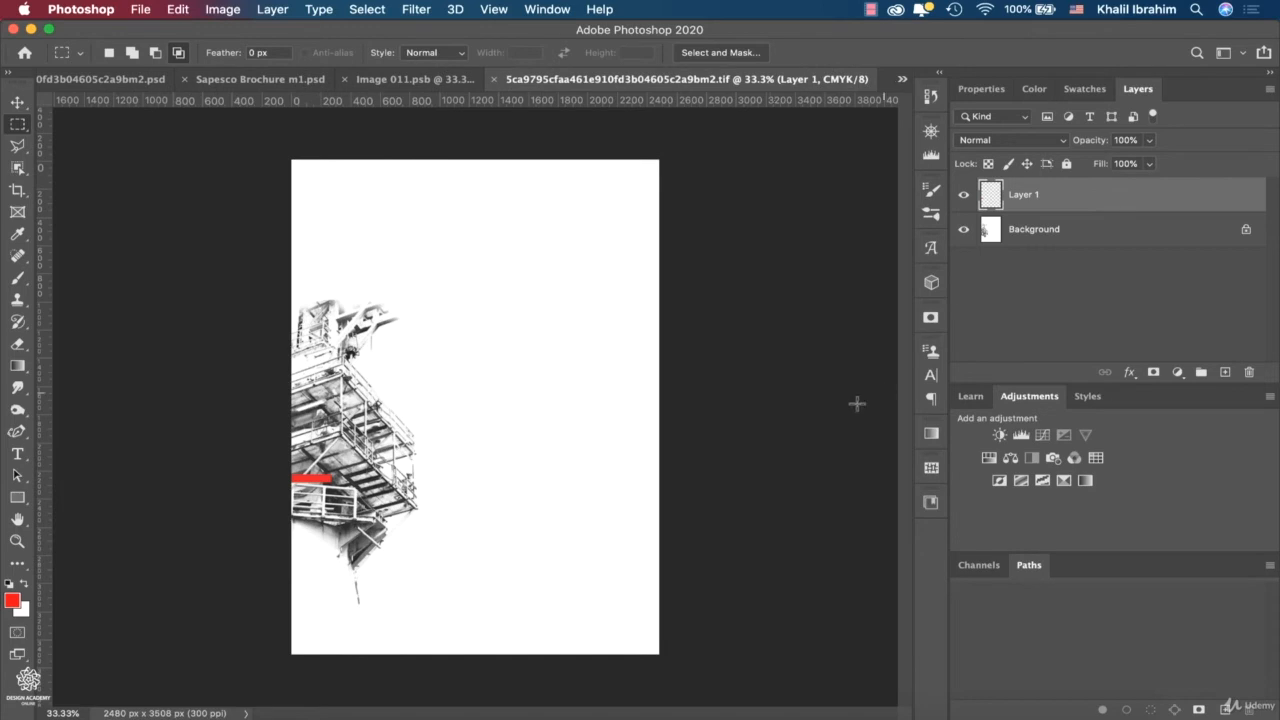
{"action": "left_click", "coordinate": [936, 712]}
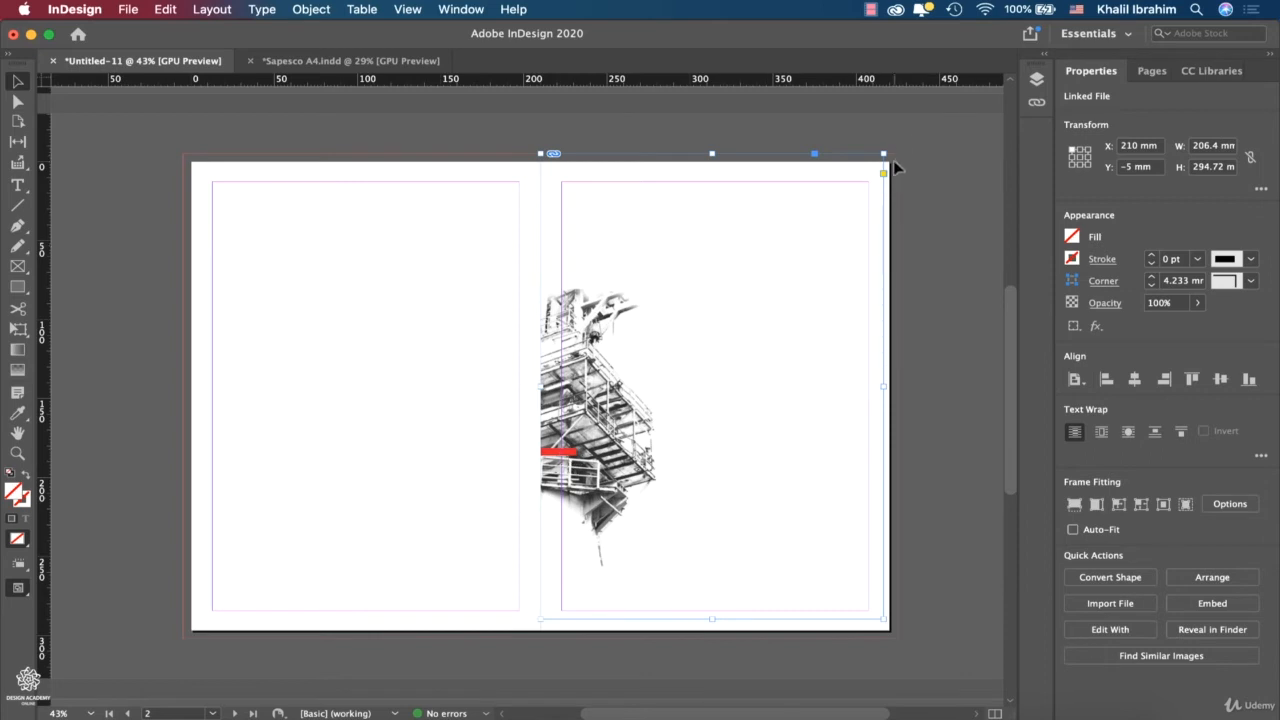
{"action": "left_click", "coordinate": [1036, 103]}
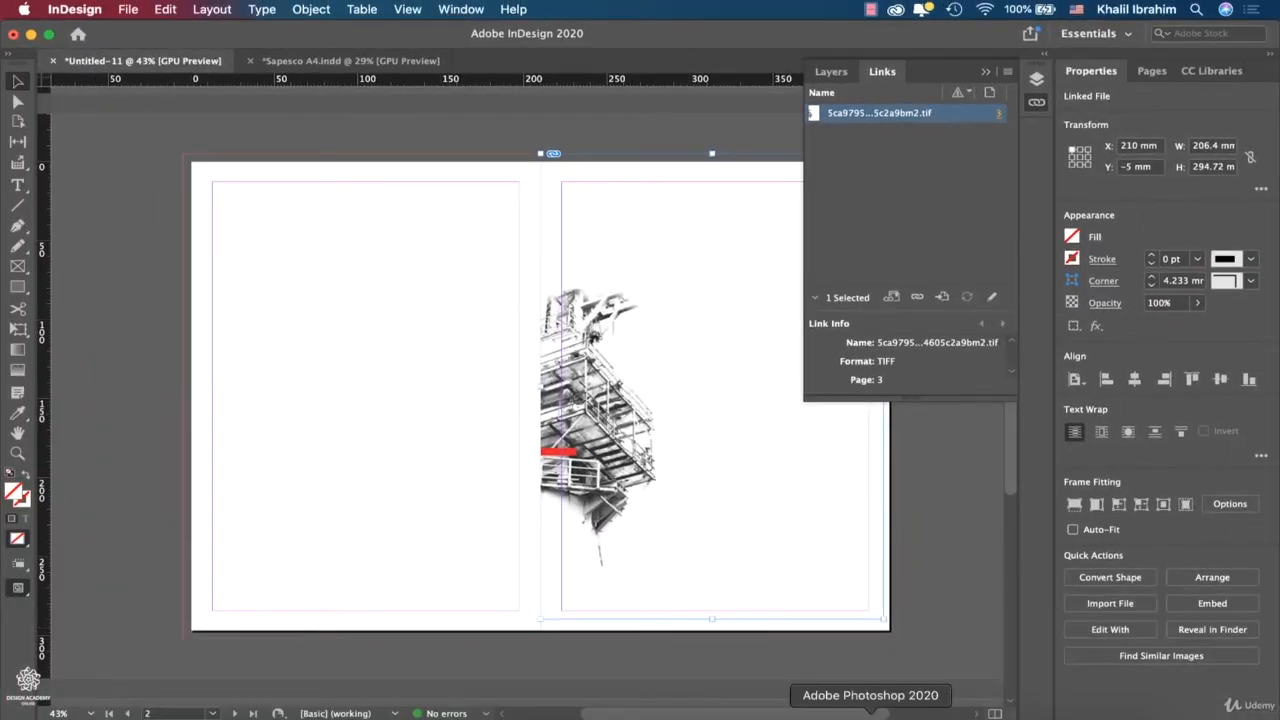
Switch back to Photoshop, delete the layer holding the red bar, and save the TIFF
{"action": "left_click", "coordinate": [870, 712]}
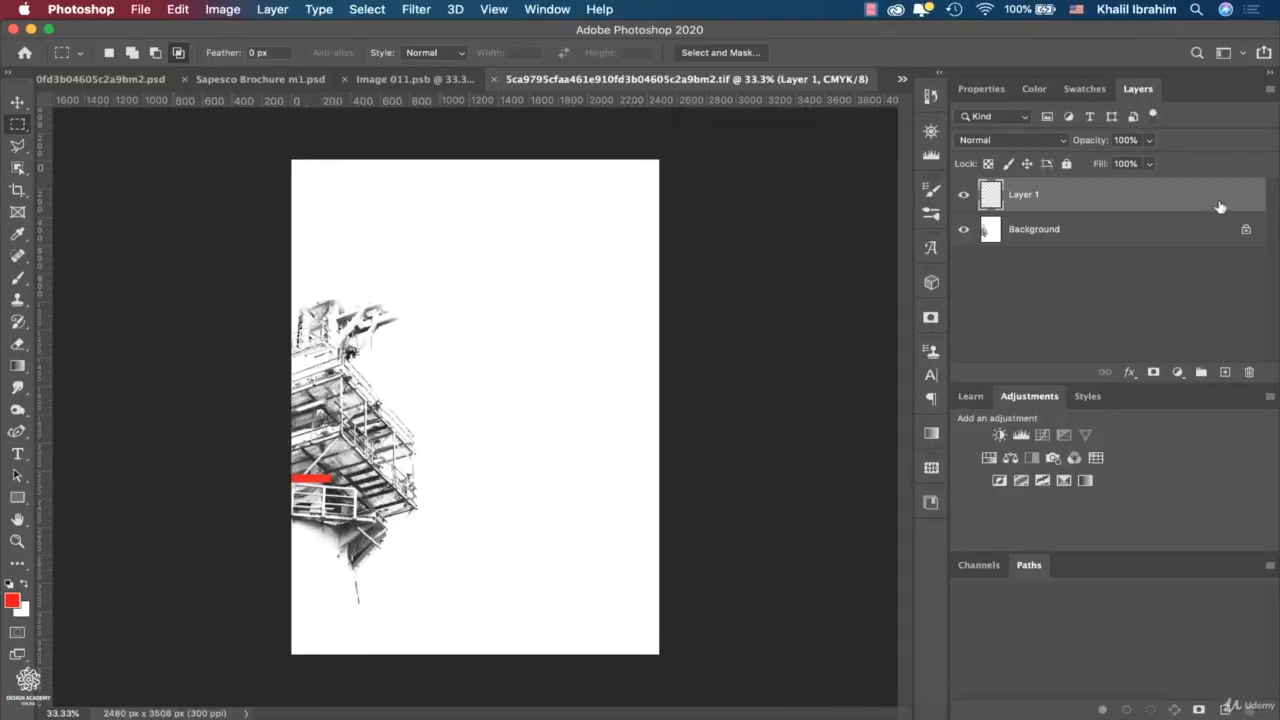
{"action": "left_click_drag", "start_coordinate": [1220, 206], "coordinate": [1254, 372]}
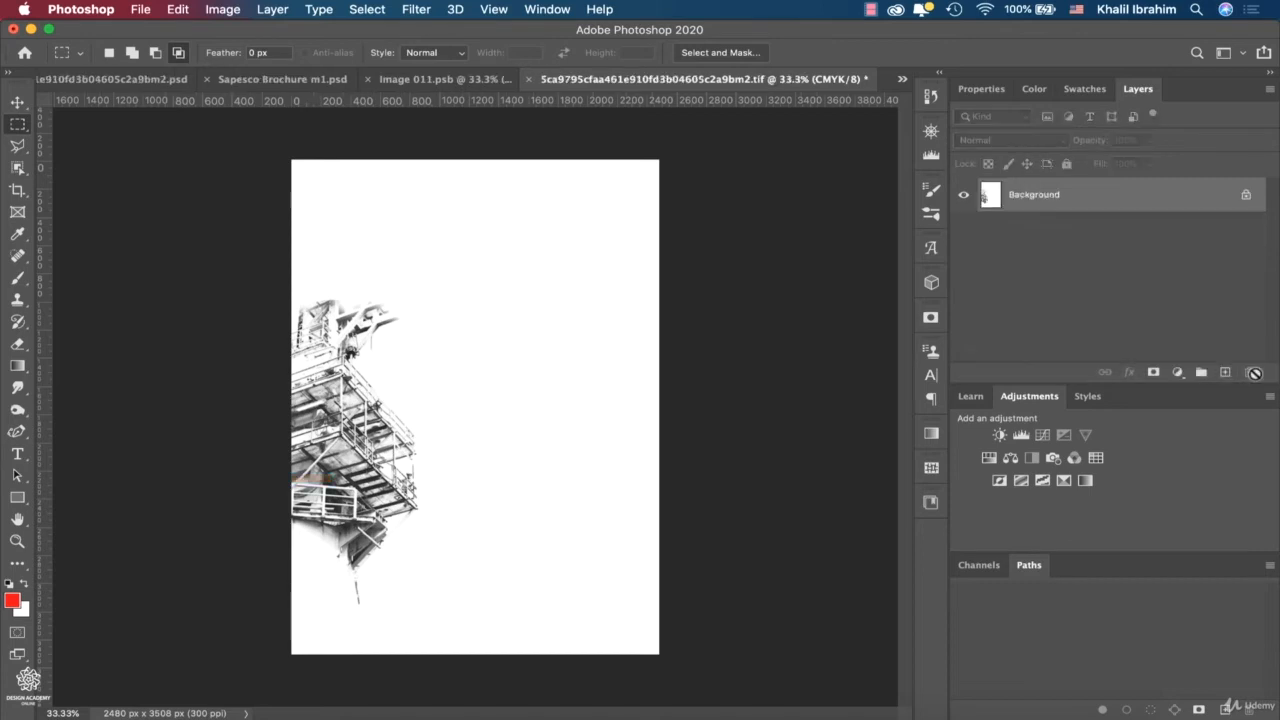
{"action": "key", "text": "super+s"}
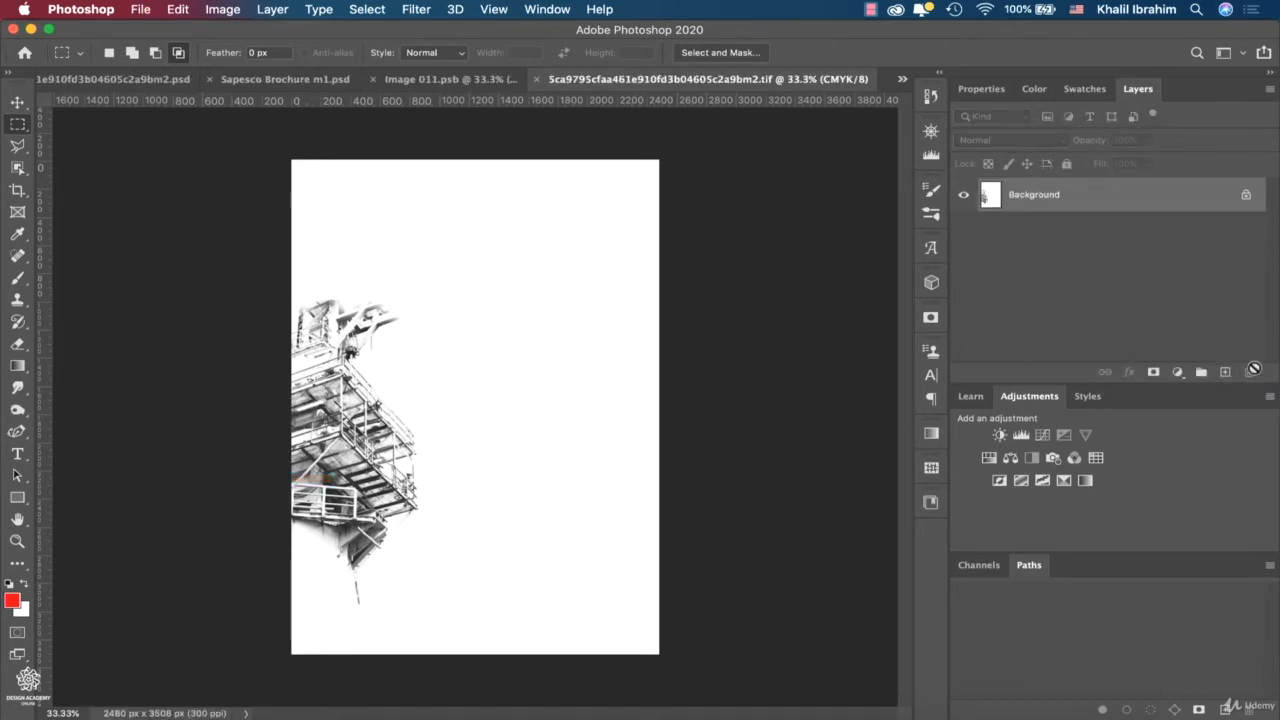
Switch to InDesign and update the link of the modified rig TIFF
{"action": "left_click", "coordinate": [936, 712]}
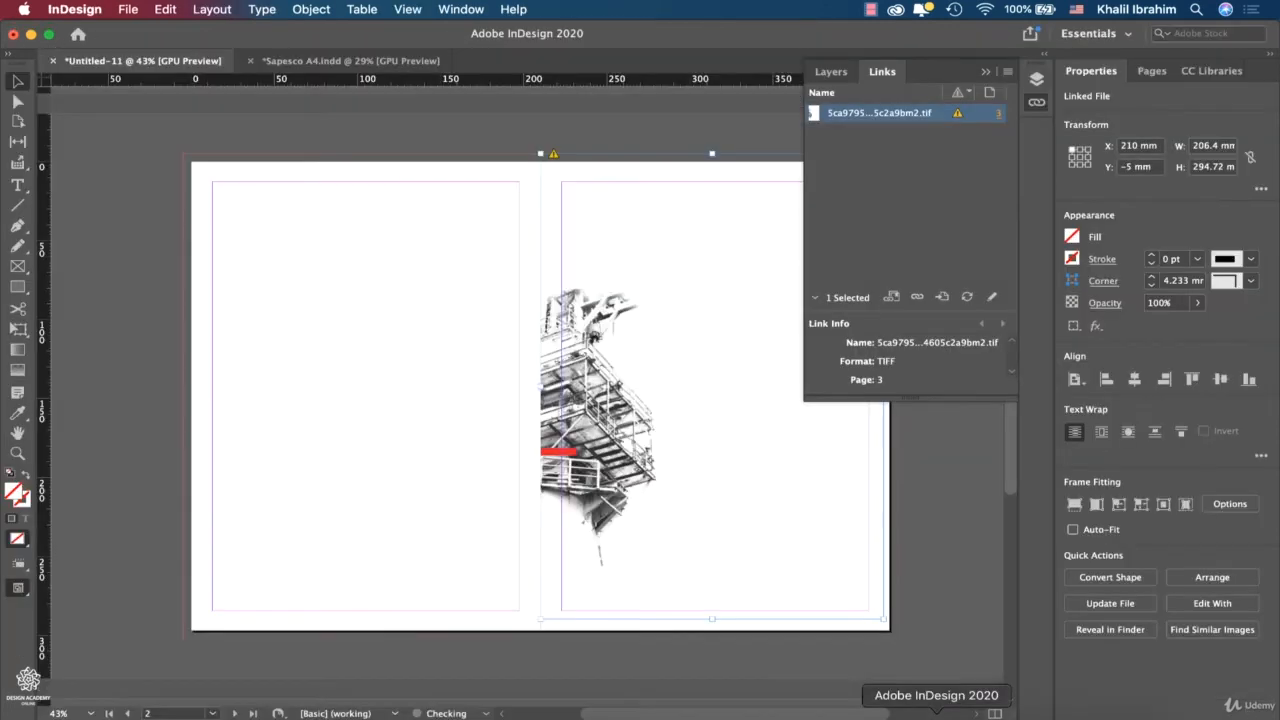
{"action": "left_click", "coordinate": [969, 302]}
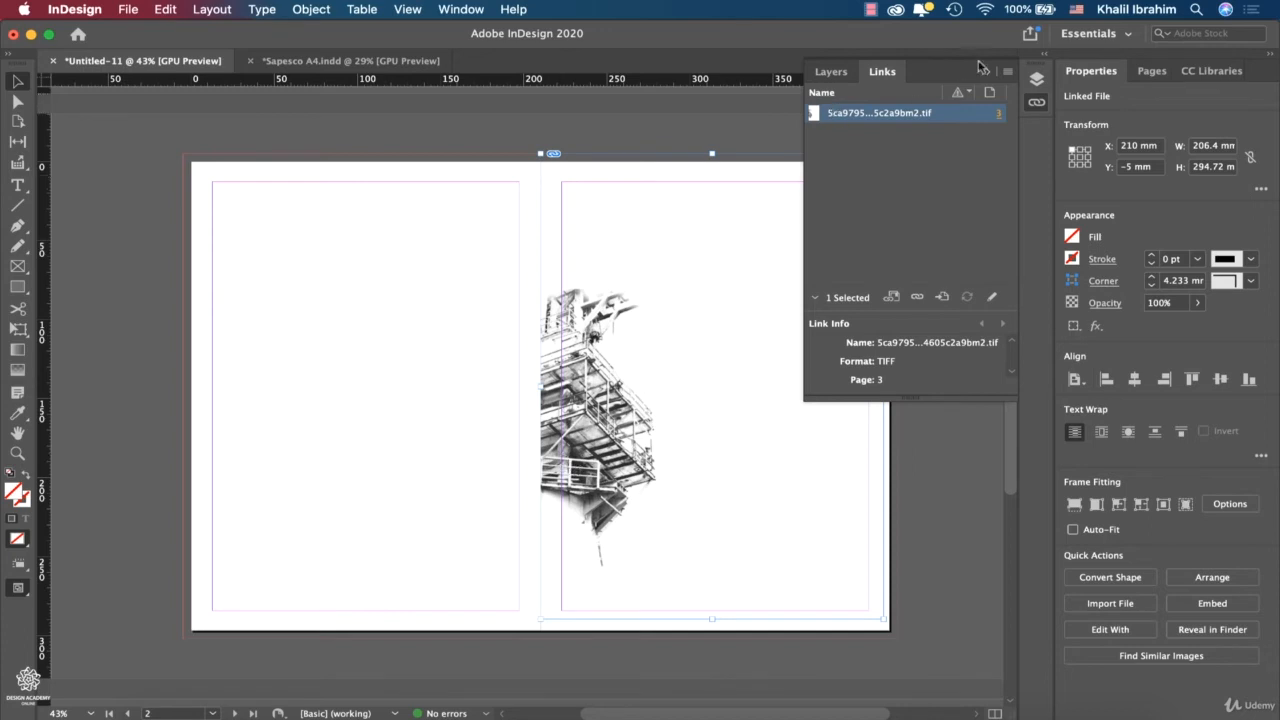
{"action": "left_click", "coordinate": [986, 74]}
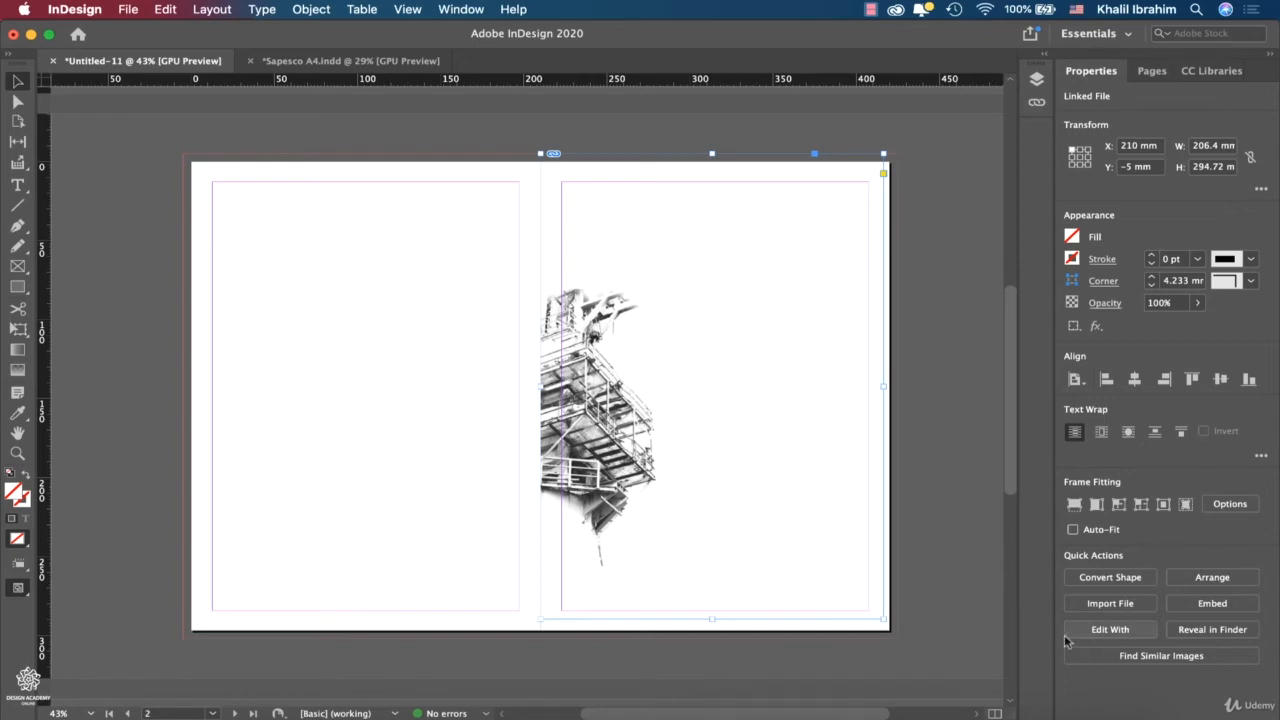
Switch to Illustrator and examine the red SAPESCO logo banner and its shadow on the cover artboard up close
{"action": "left_click", "coordinate": [904, 714]}
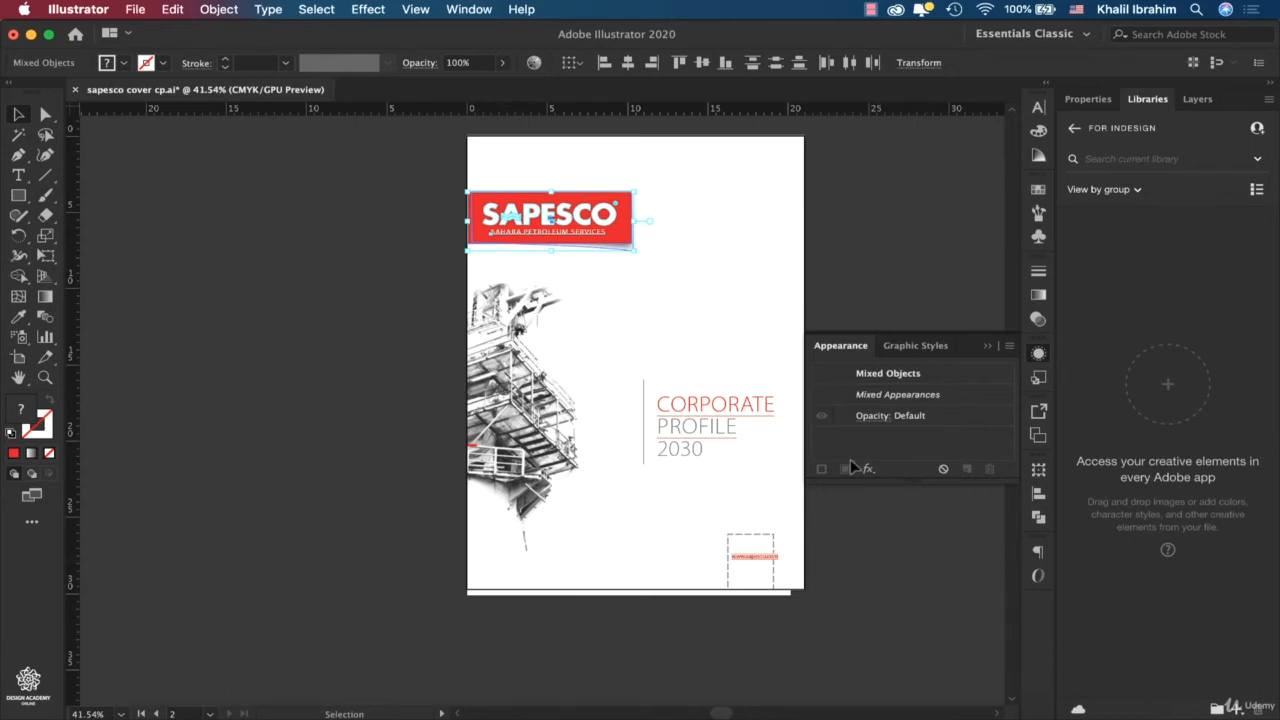
{"action": "scroll", "coordinate": [704, 218], "scroll_direction": "up", "scroll_amount": 5}
{"action": "scroll", "coordinate": [704, 218], "scroll_direction": "up", "scroll_amount": 5}
{"action": "scroll", "coordinate": [704, 218], "scroll_direction": "left", "scroll_amount": 5}
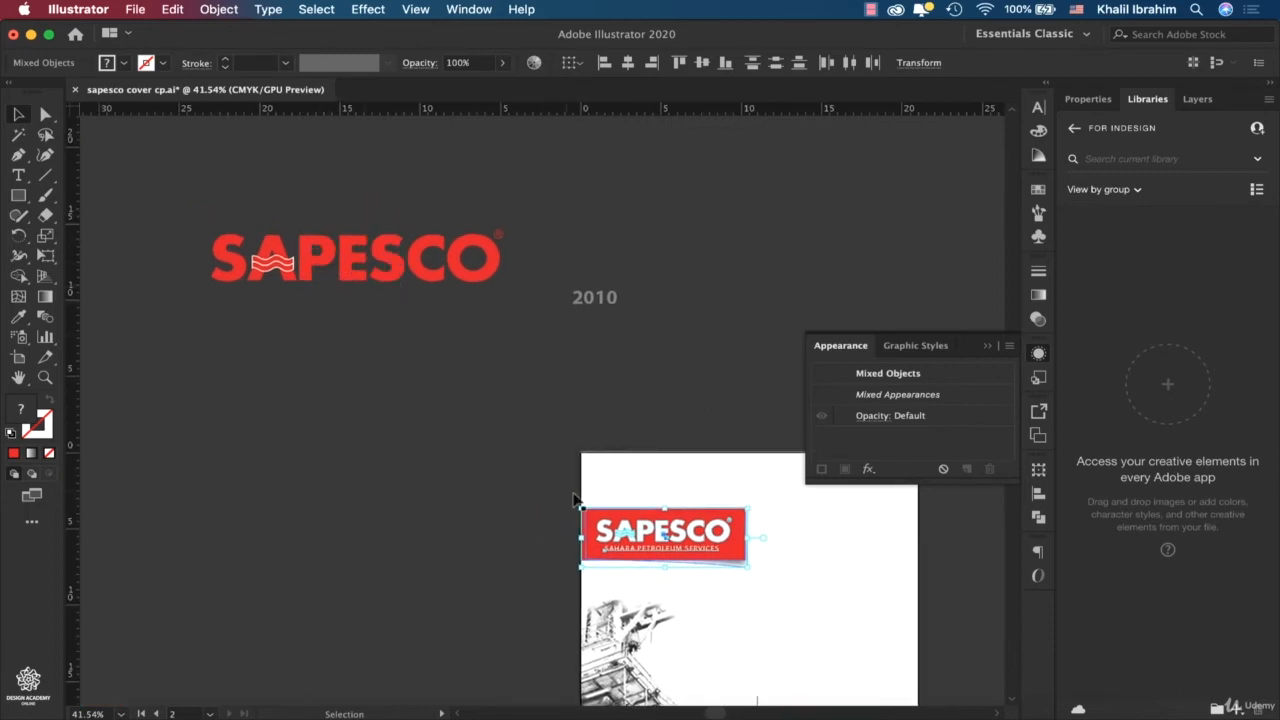
{"action": "scroll", "coordinate": [319, 298], "scroll_direction": "down", "scroll_amount": 10}
{"action": "scroll", "coordinate": [319, 298], "scroll_direction": "right", "scroll_amount": 3}
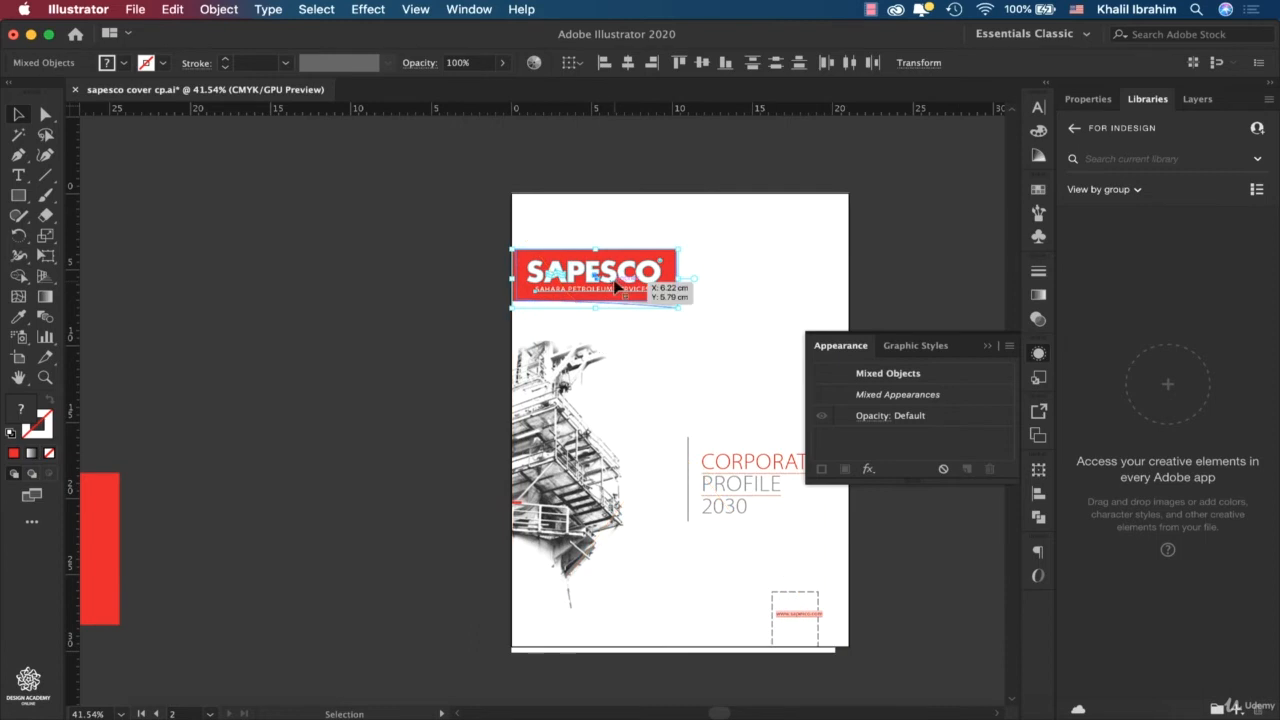
{"action": "scroll", "coordinate": [615, 282], "scroll_direction": "up", "scroll_amount": 5}
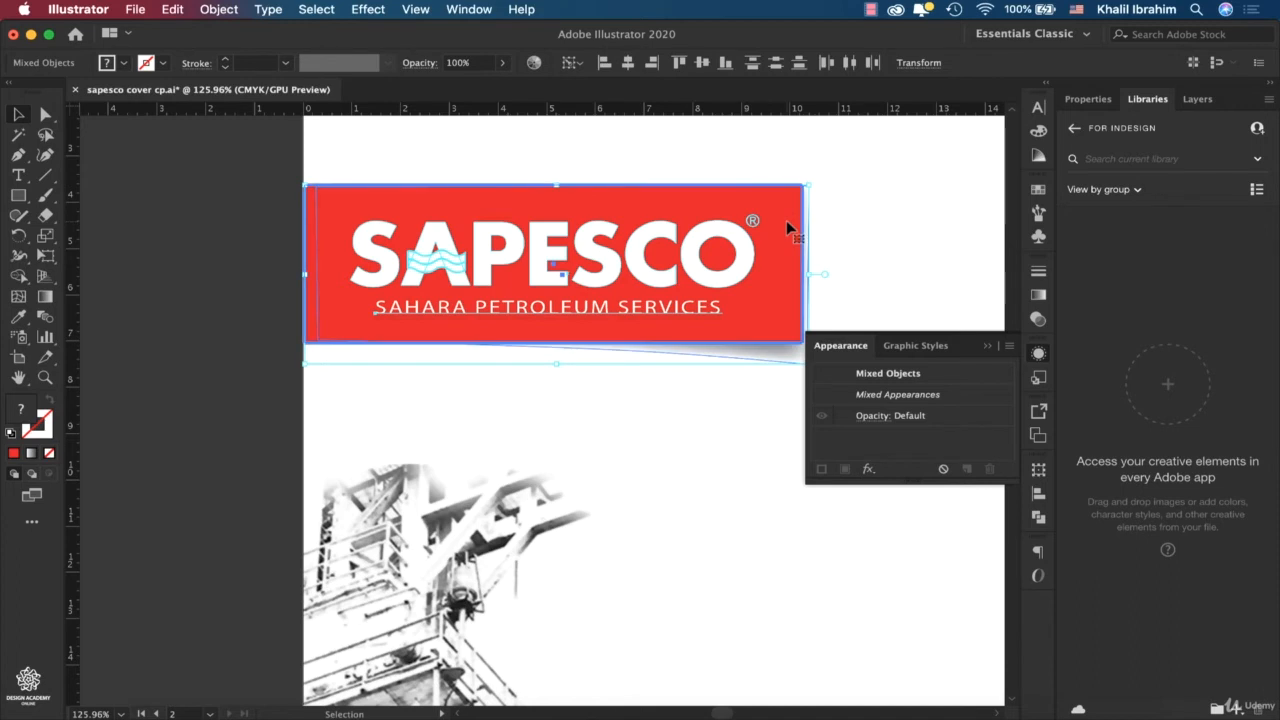
{"action": "scroll", "coordinate": [786, 228], "scroll_direction": "right", "scroll_amount": 3}
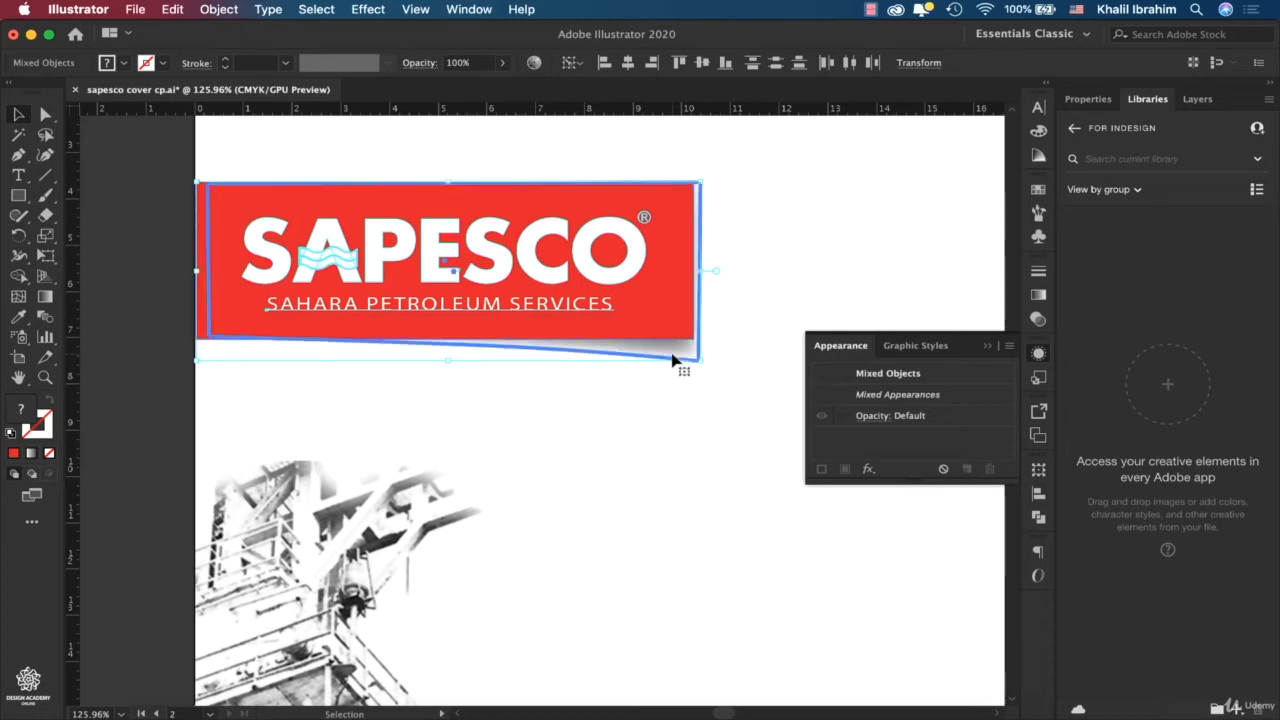
{"action": "scroll", "coordinate": [673, 358], "scroll_direction": "down", "scroll_amount": 5}
{"action": "scroll", "coordinate": [673, 367], "scroll_direction": "down", "scroll_amount": 1}
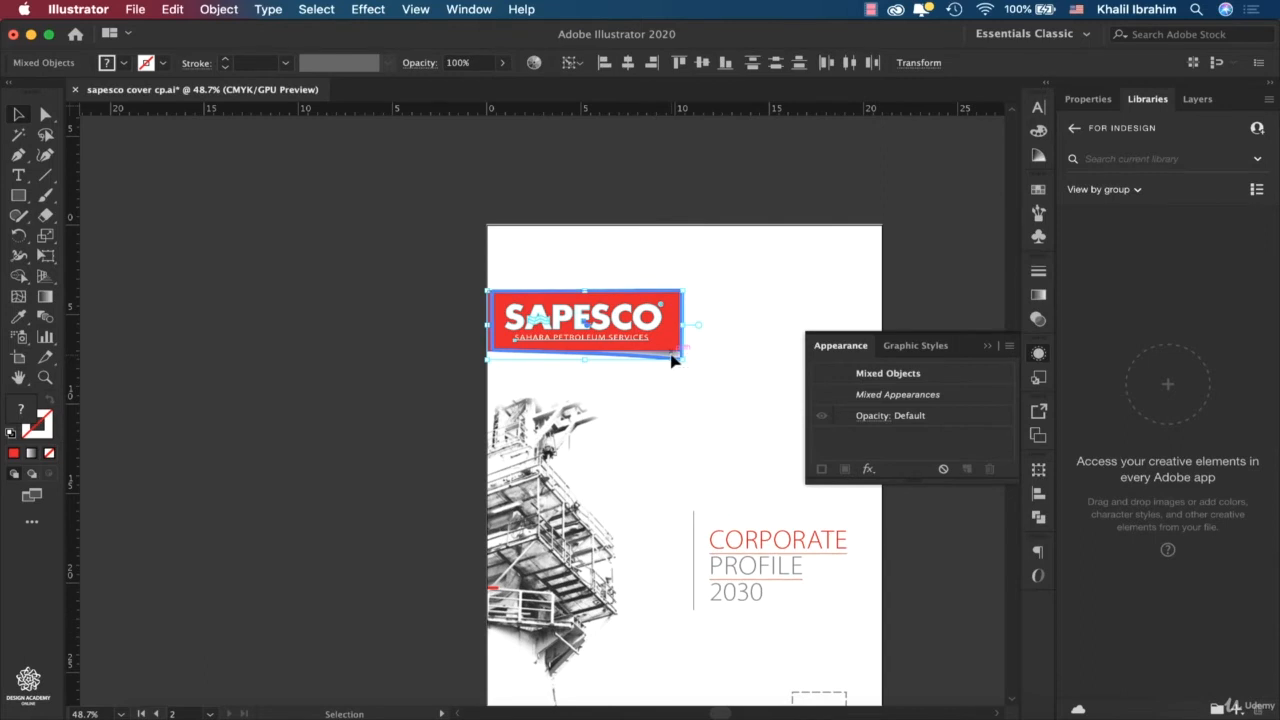
Select only the grey shadow shape behind the logo banner and move it out into the blank area above the banner
{"action": "left_click_drag", "start_coordinate": [677, 357], "coordinate": [818, 344]}
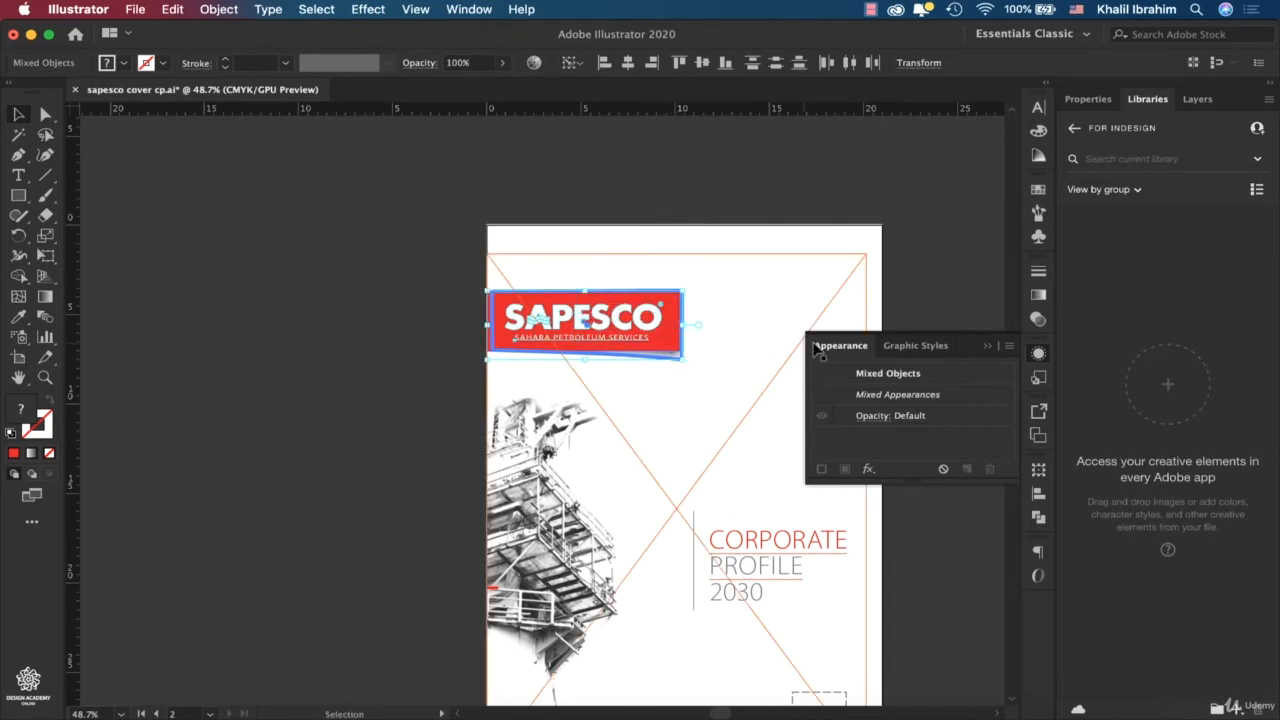
{"action": "key", "text": "a"}
{"action": "left_click", "coordinate": [677, 362]}
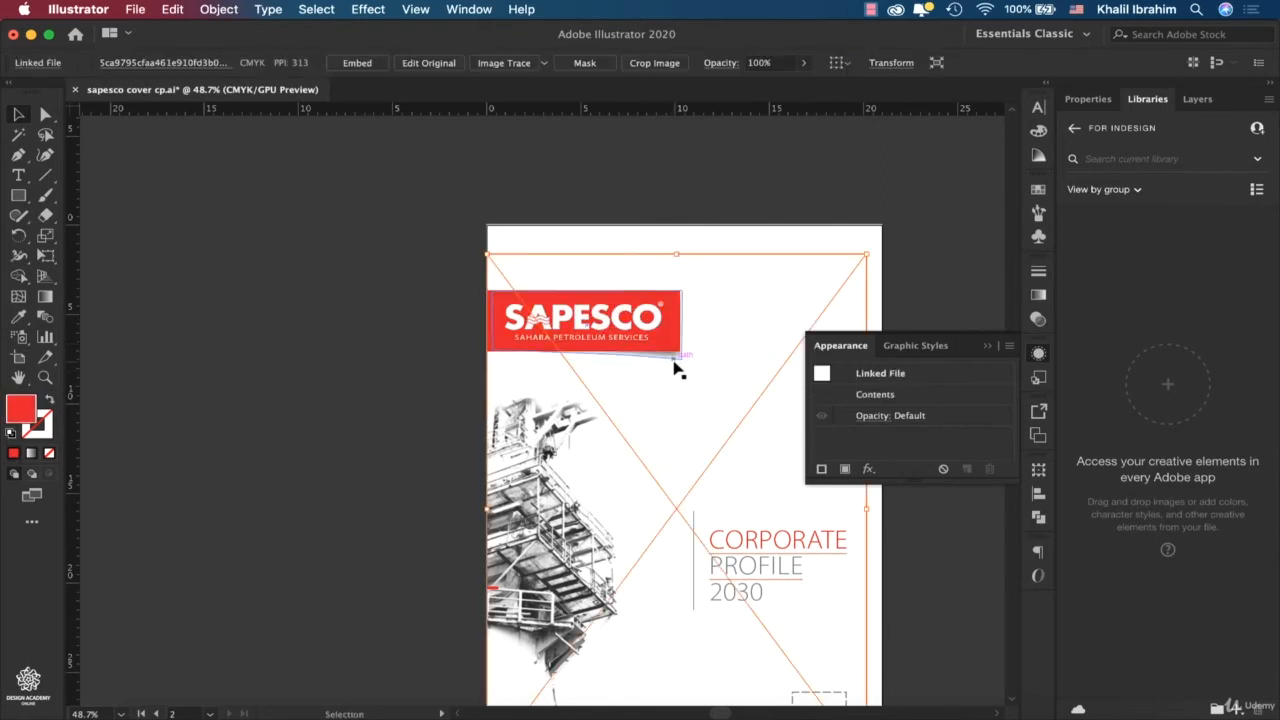
{"action": "left_click", "coordinate": [676, 364]}
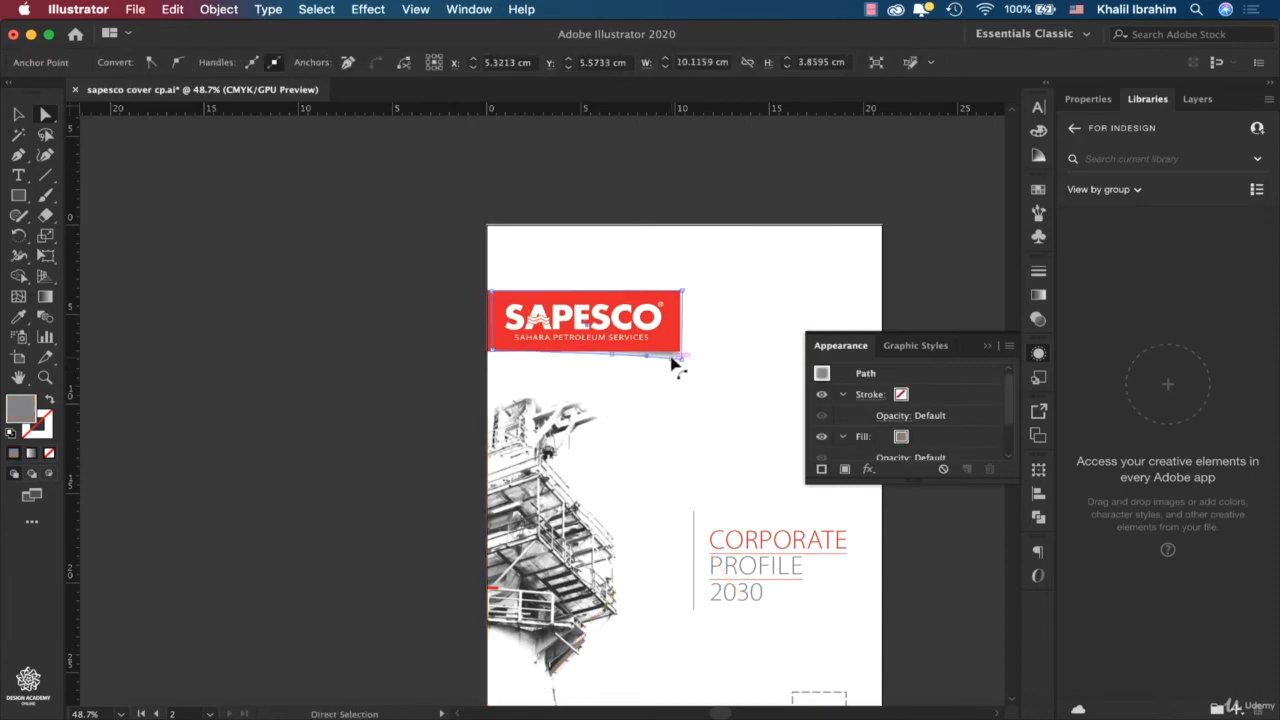
{"action": "key", "text": "v"}
{"action": "left_click_drag", "start_coordinate": [670, 362], "coordinate": [822, 320]}
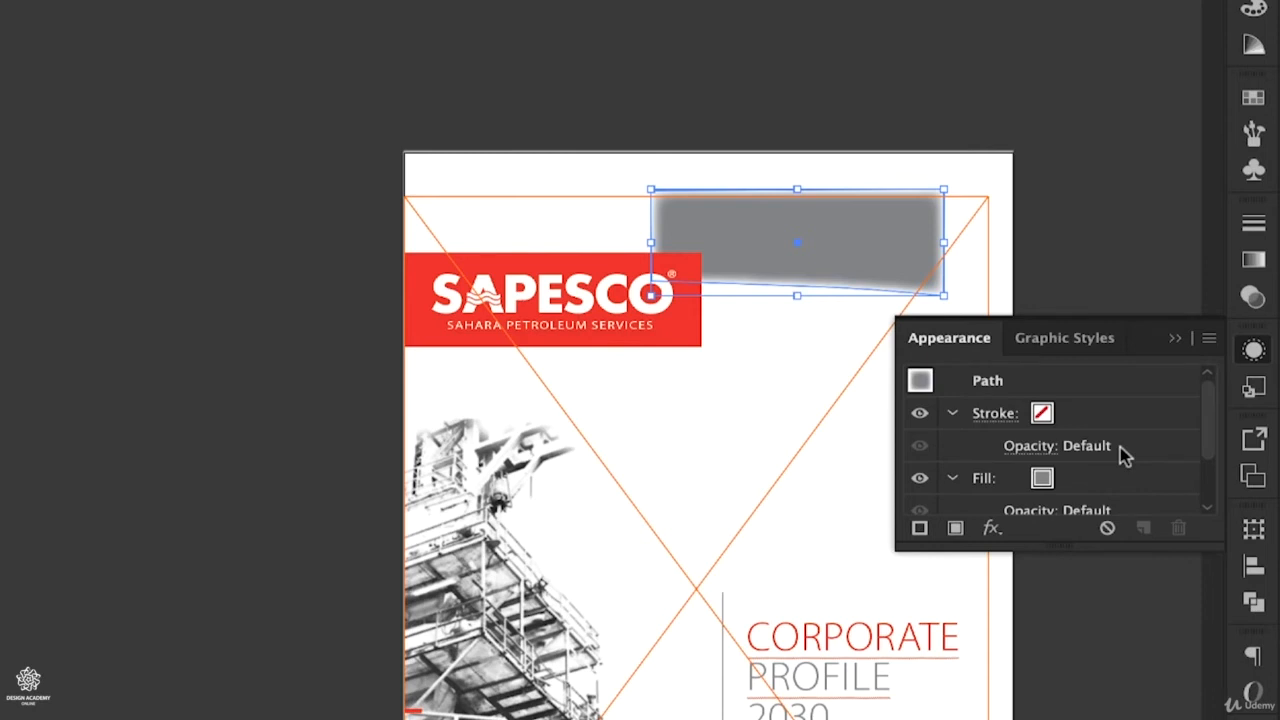
Open the Feather effect settings of the grey shadow shape to check its radius, and cancel without changing them
{"action": "left_click_drag", "start_coordinate": [1208, 430], "coordinate": [1208, 471]}
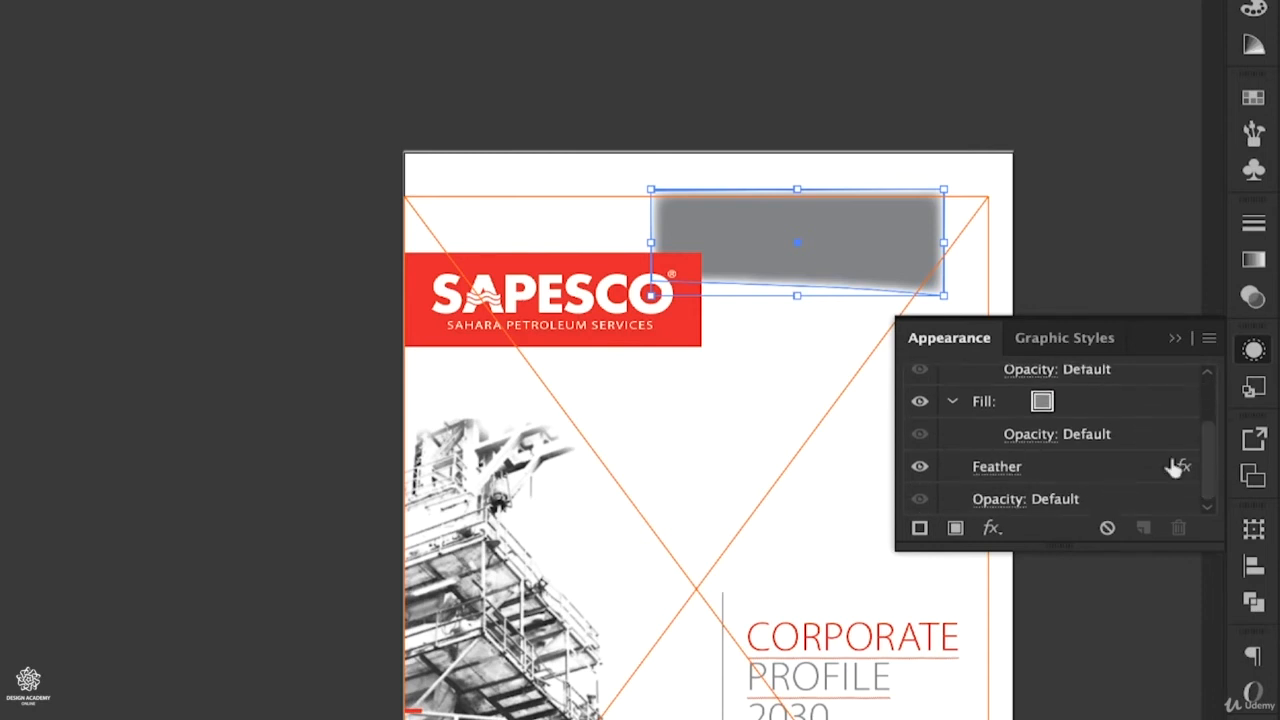
{"action": "left_click", "coordinate": [1013, 476]}
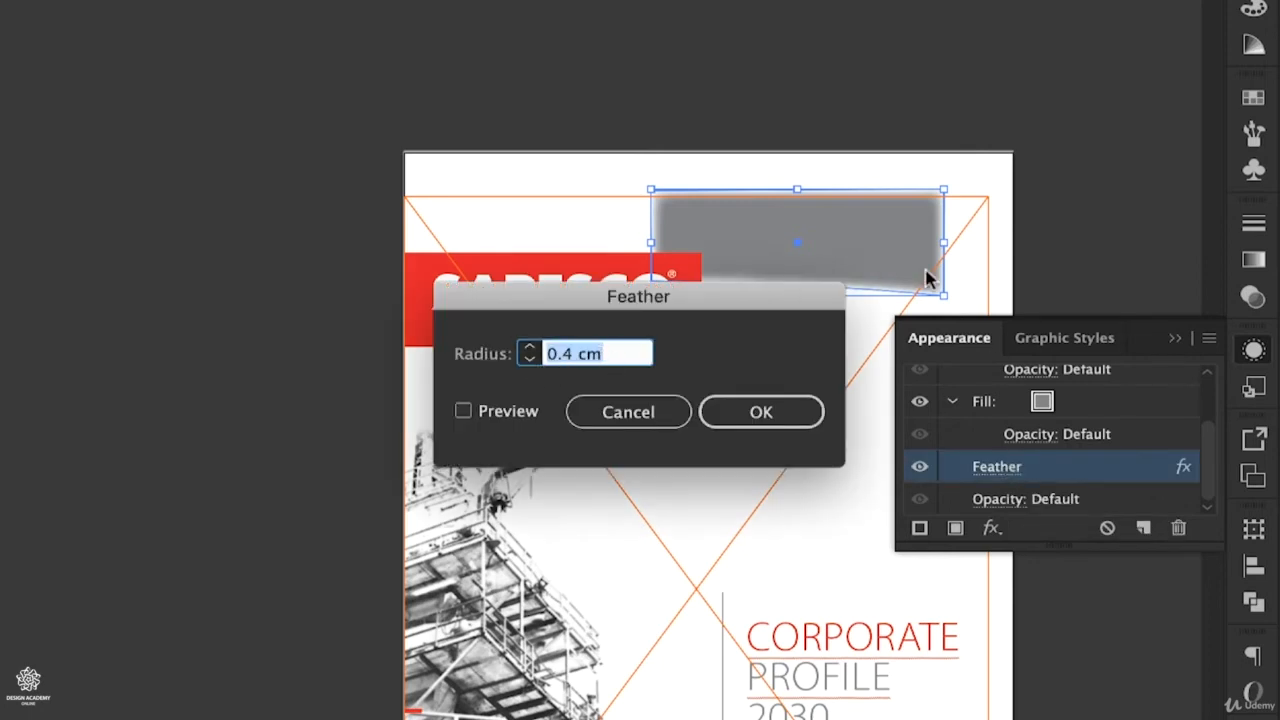
{"action": "left_click_drag", "start_coordinate": [737, 306], "coordinate": [693, 486]}
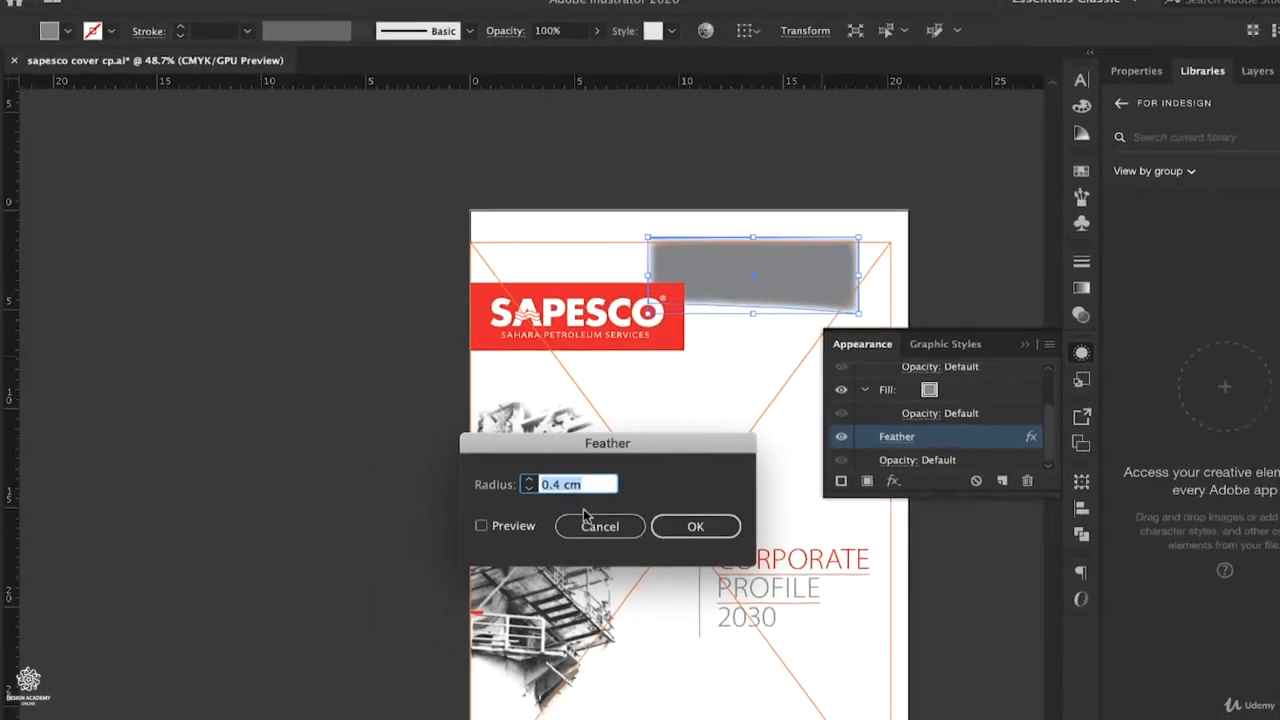
{"action": "left_click", "coordinate": [584, 591]}
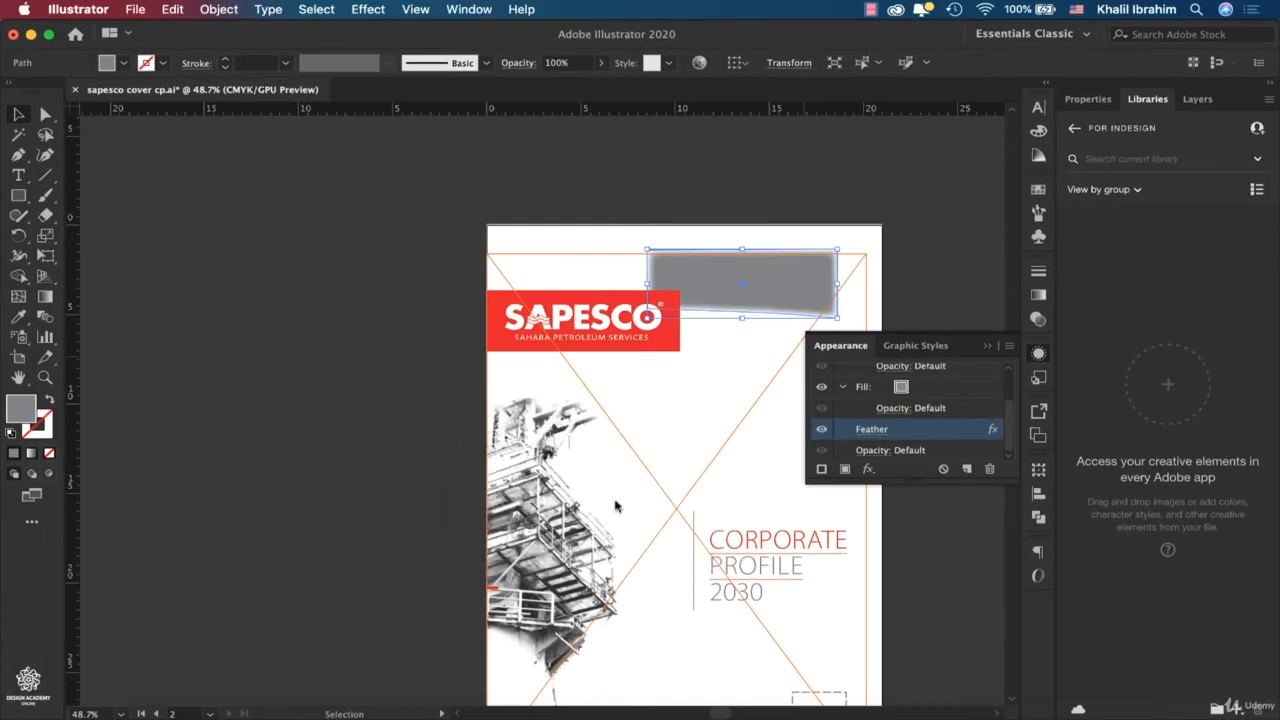
Undo the shadow shape's move and deselect it
{"action": "key", "text": "super"}
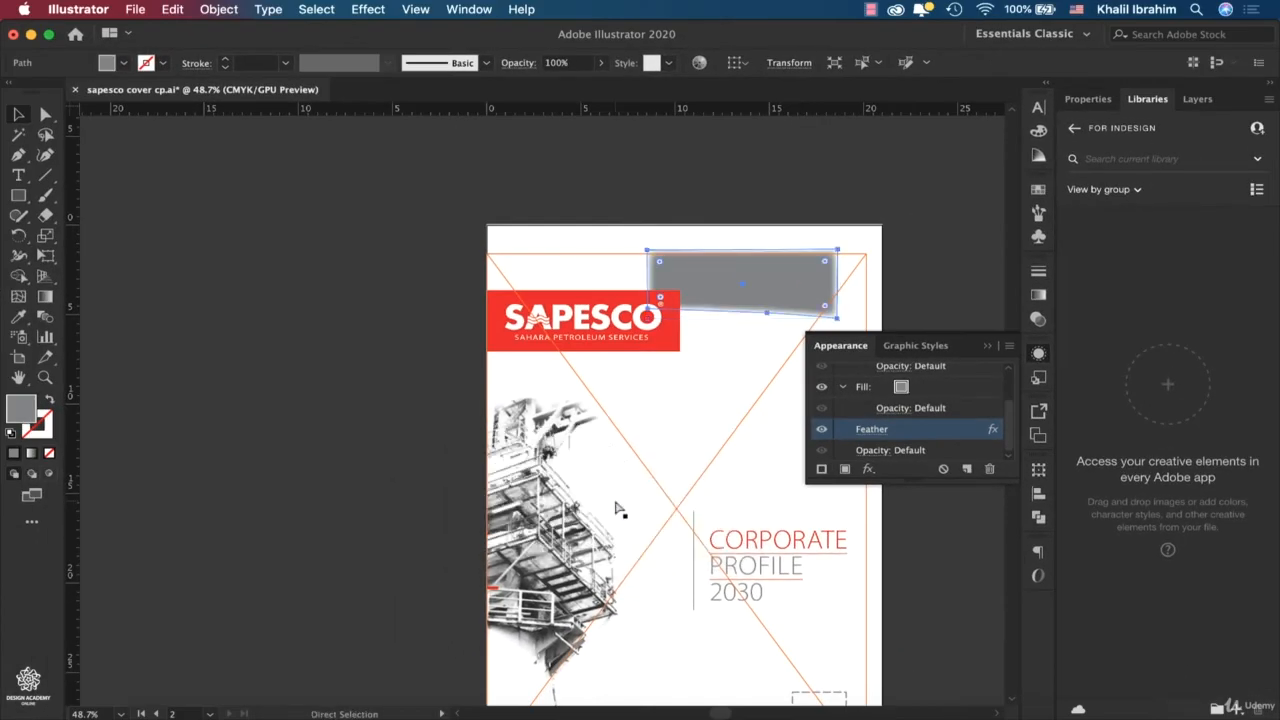
{"action": "key", "text": "super+z"}
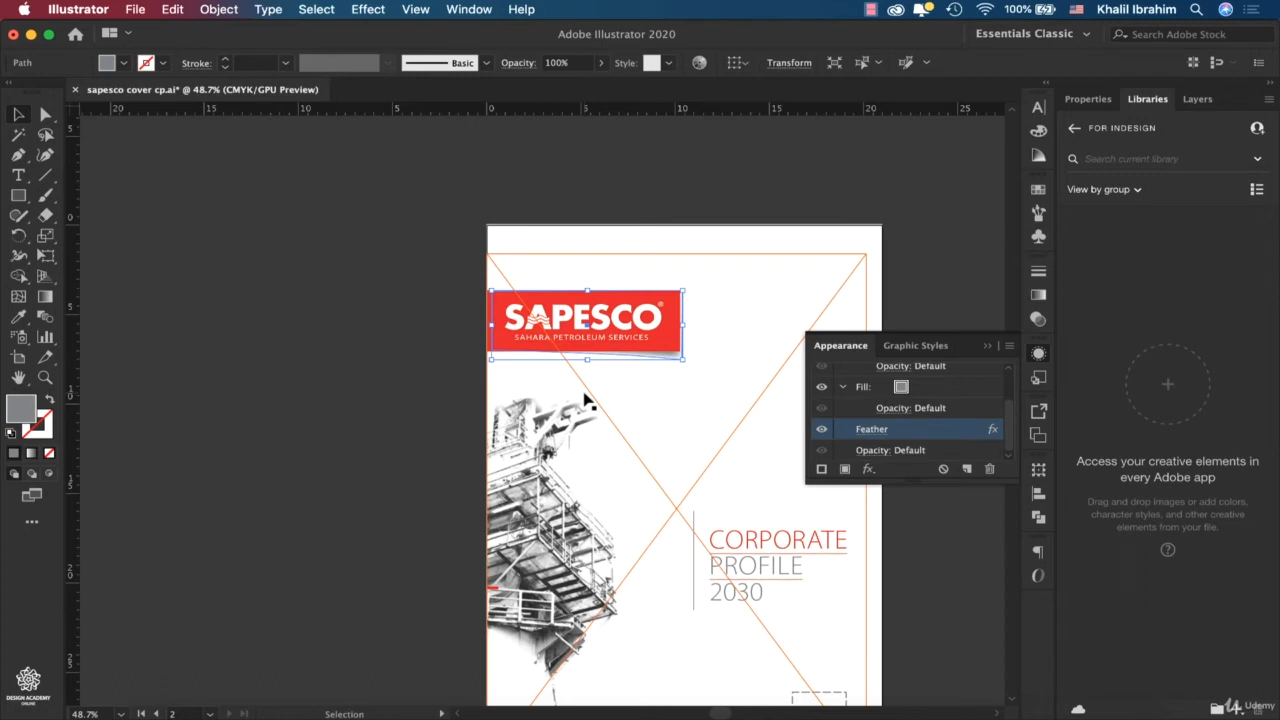
{"action": "left_click", "coordinate": [425, 318]}
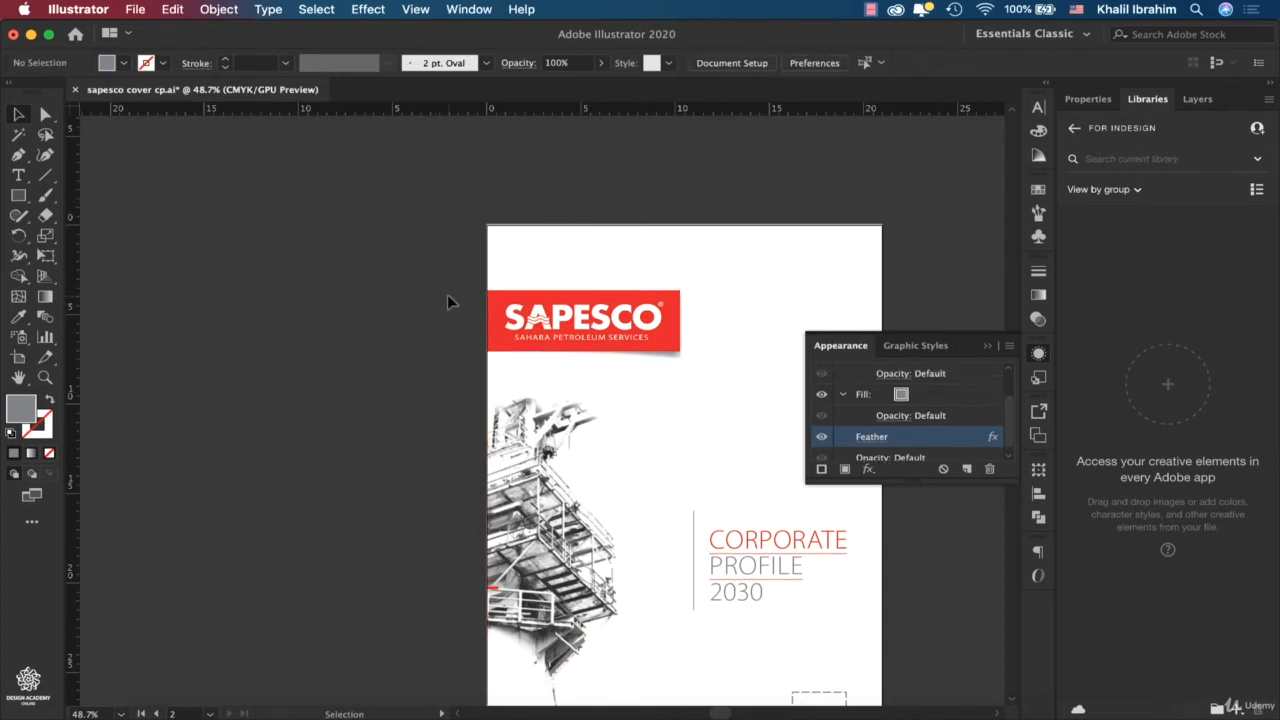
Select the complete logo banner with its shadow, copy it, and switch to InDesign
{"action": "key", "text": "super+a"}
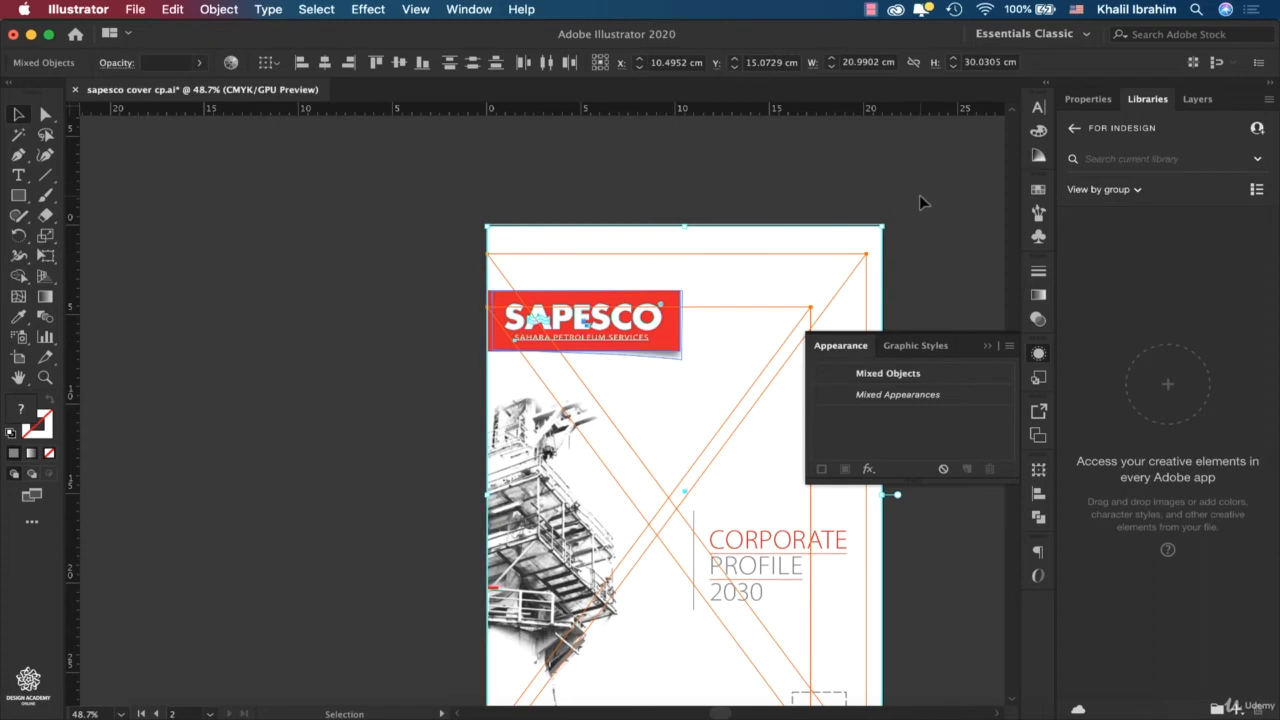
{"action": "left_click_drag", "start_coordinate": [922, 203], "coordinate": [744, 352]}
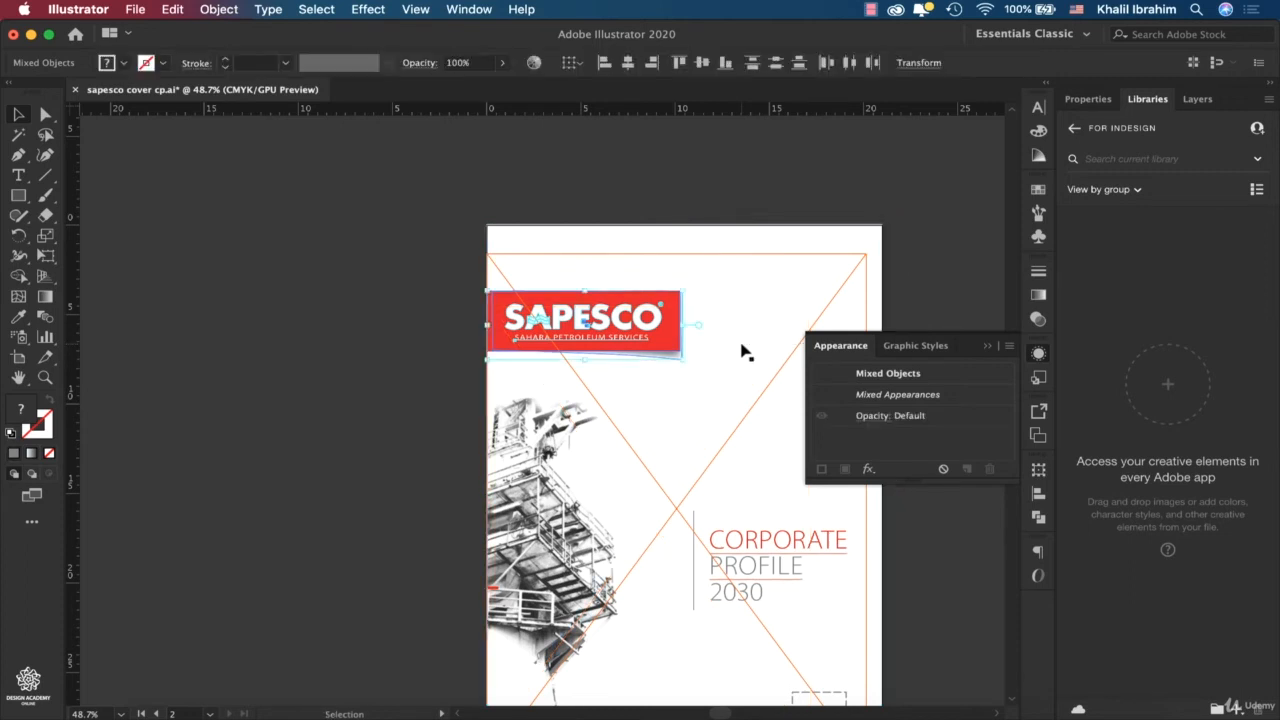
{"action": "scroll", "coordinate": [763, 403], "scroll_direction": "down", "scroll_amount": 3}
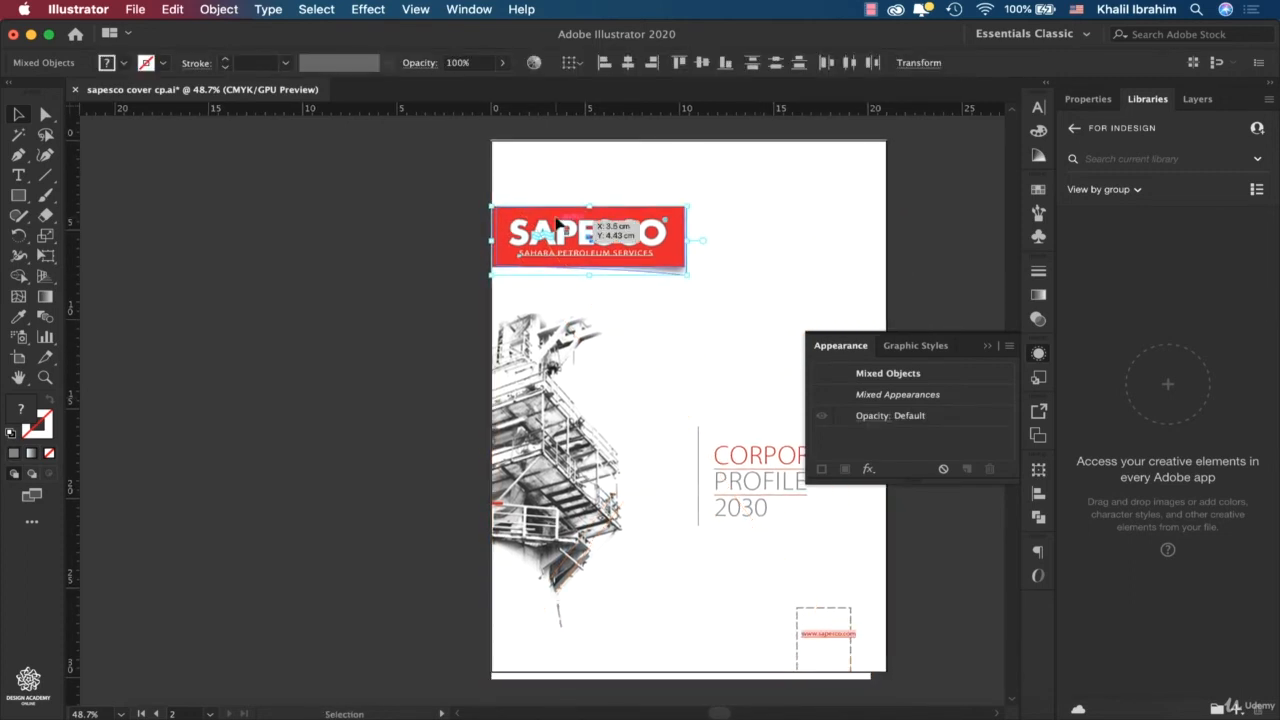
{"action": "key", "text": "super+c"}
{"action": "left_click", "coordinate": [936, 712]}
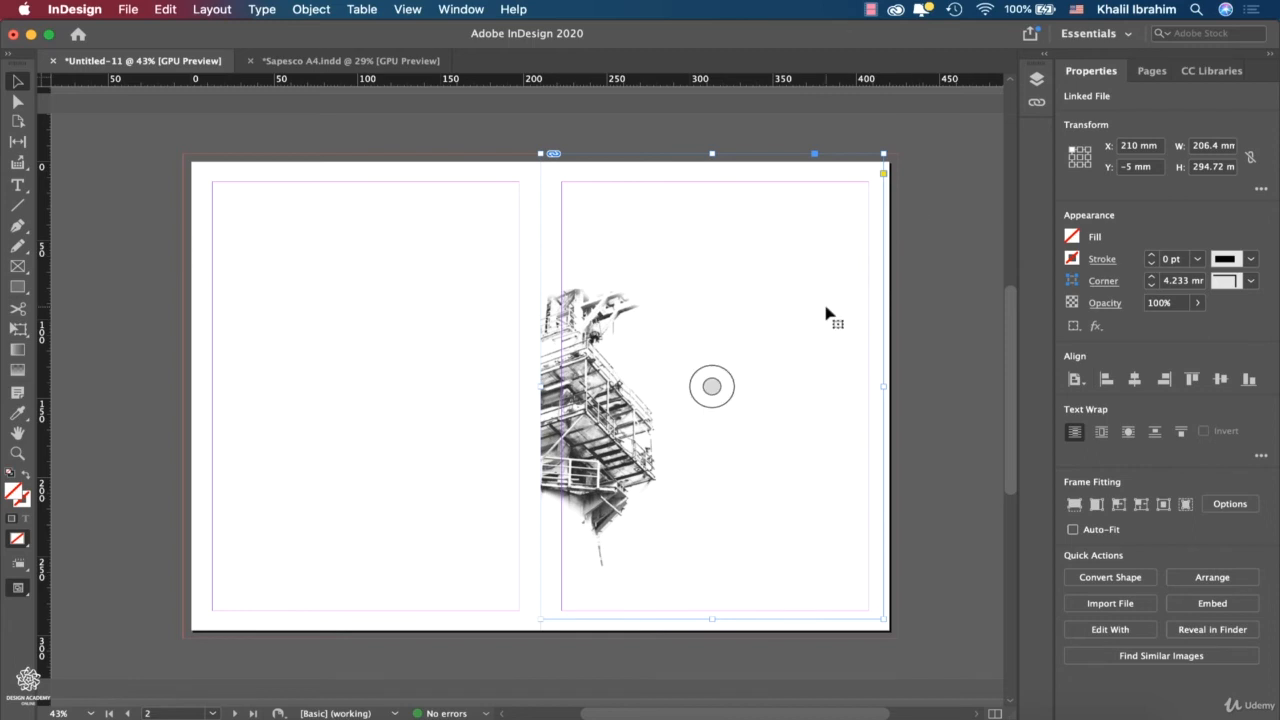
Paste the logo banner and place it against the spine above the rig on the cover page, at X 210 mm, Y 26 mm
{"action": "left_click", "coordinate": [936, 213]}
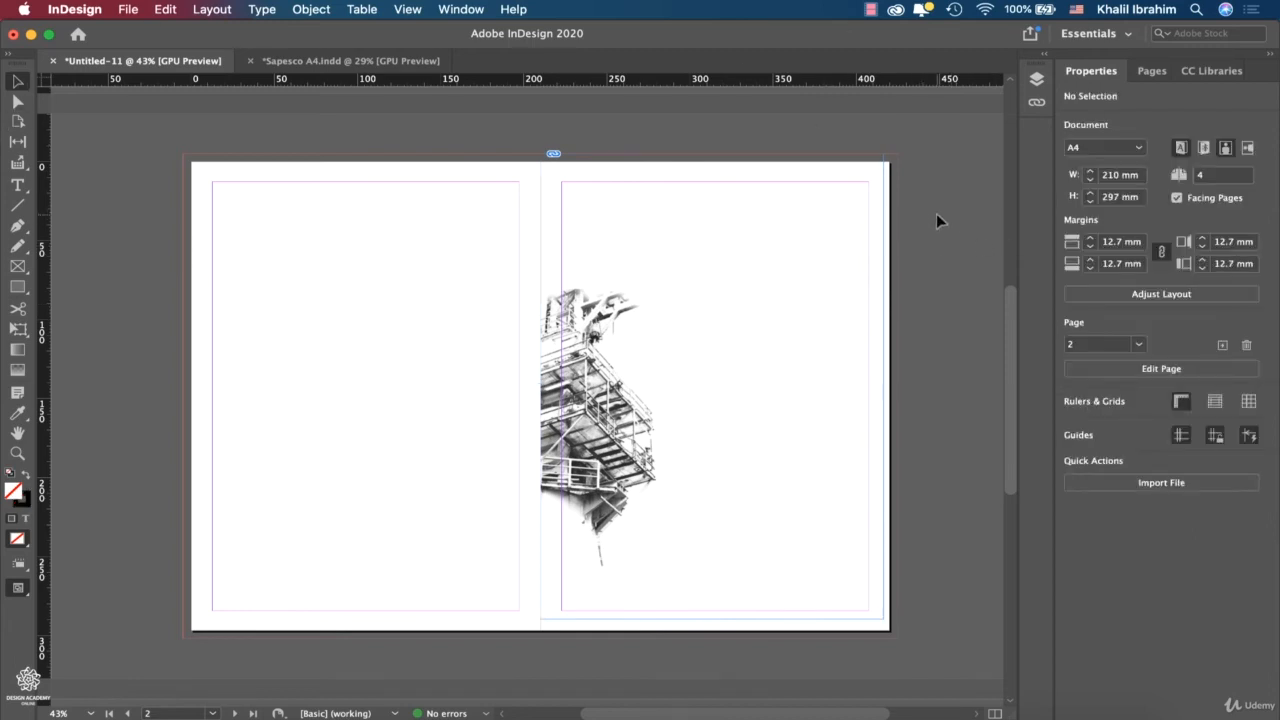
{"action": "key", "text": "super+v"}
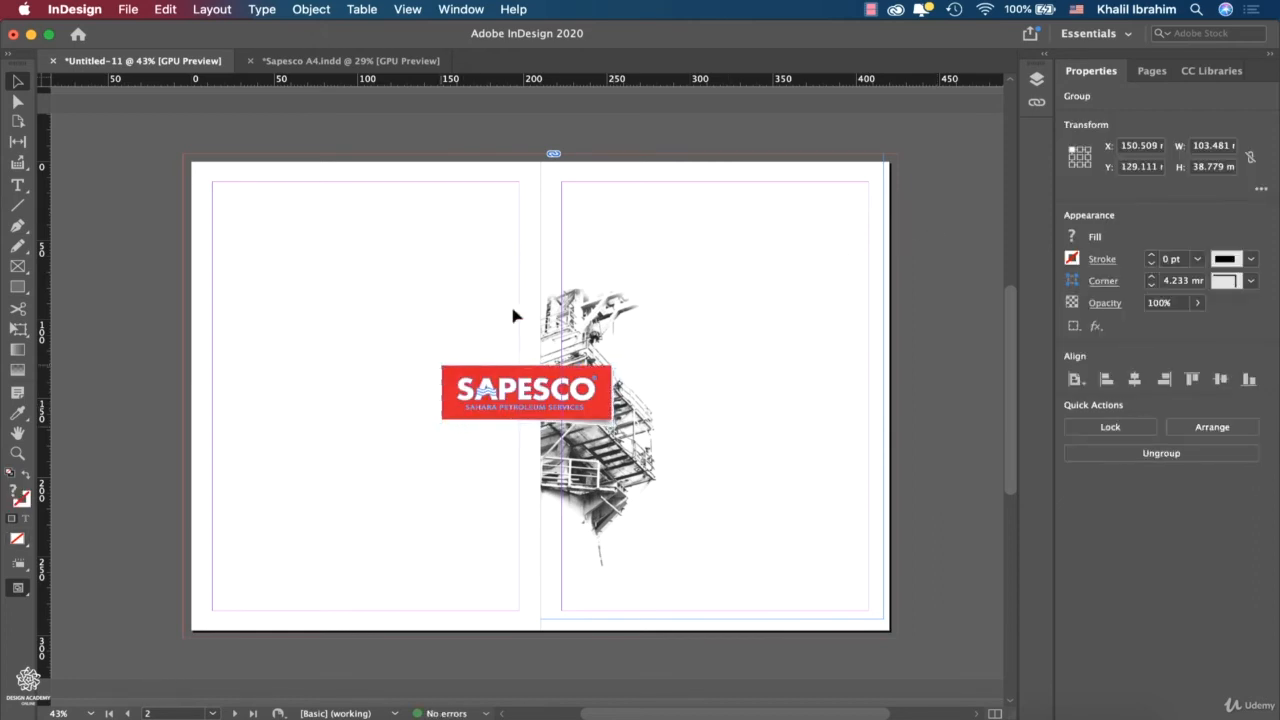
{"action": "left_click_drag", "start_coordinate": [457, 416], "coordinate": [559, 253]}
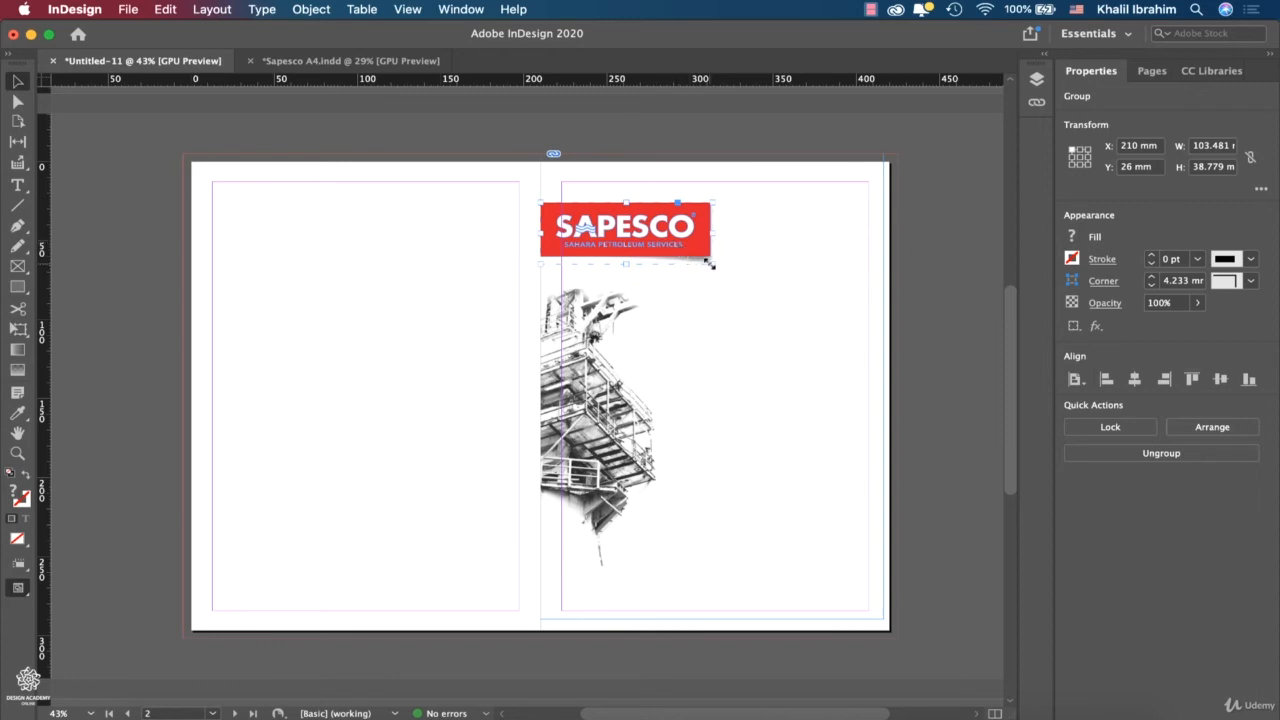
Try enlarging the pasted logo group to about 197 by 74 mm, inspect its vector edges up close, and undo the scaling
{"action": "left_click_drag", "start_coordinate": [709, 264], "coordinate": [827, 327]}
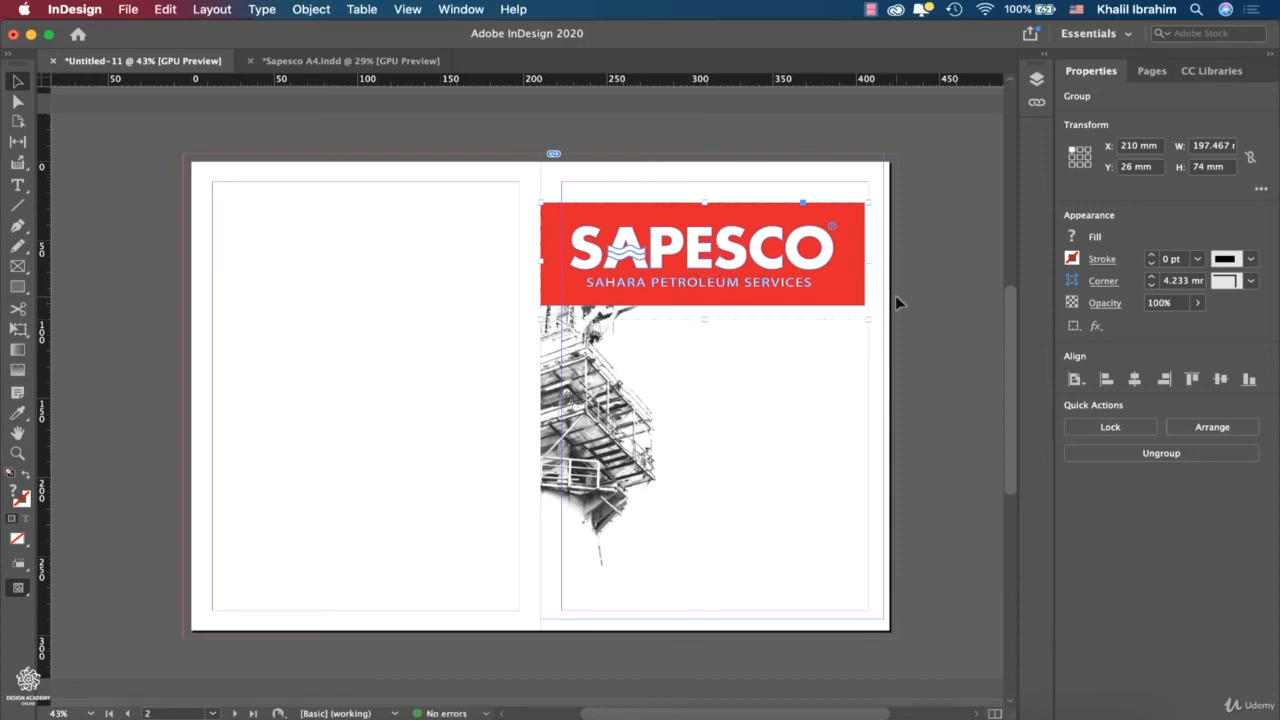
{"action": "scroll", "coordinate": [895, 290], "scroll_direction": "up", "scroll_amount": 3}
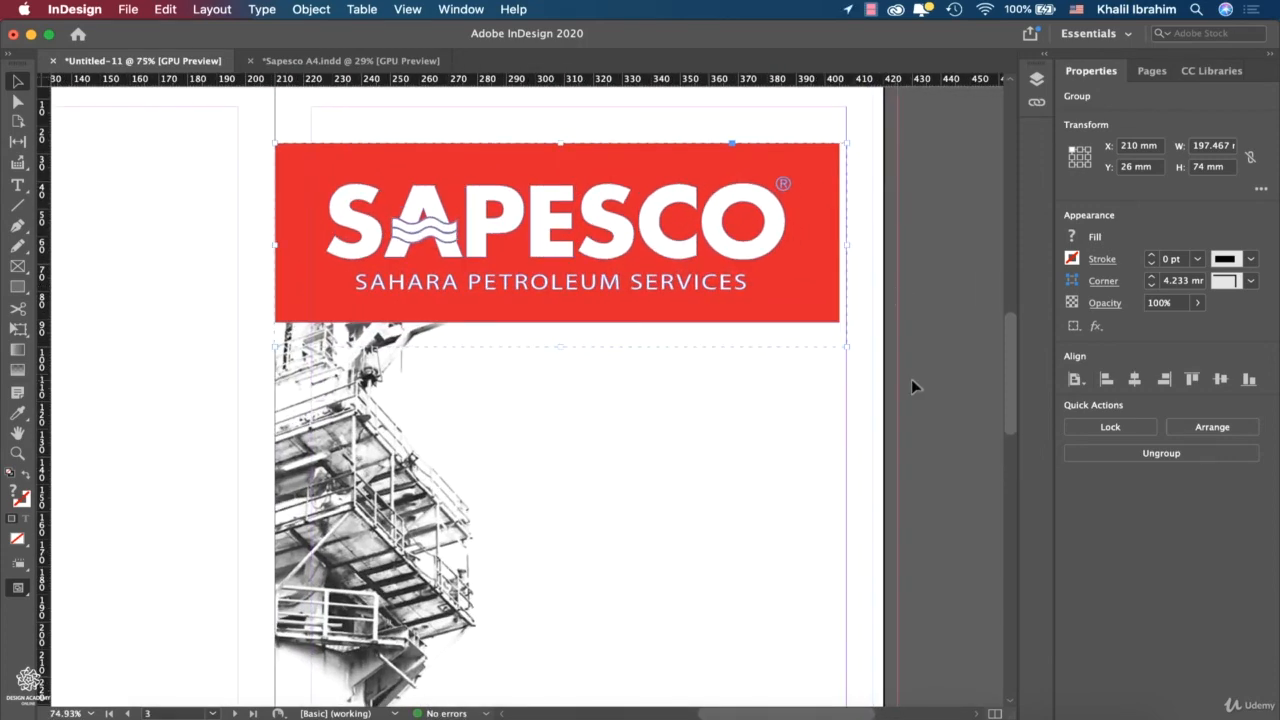
{"action": "scroll", "coordinate": [491, 193], "scroll_direction": "up", "scroll_amount": 5}
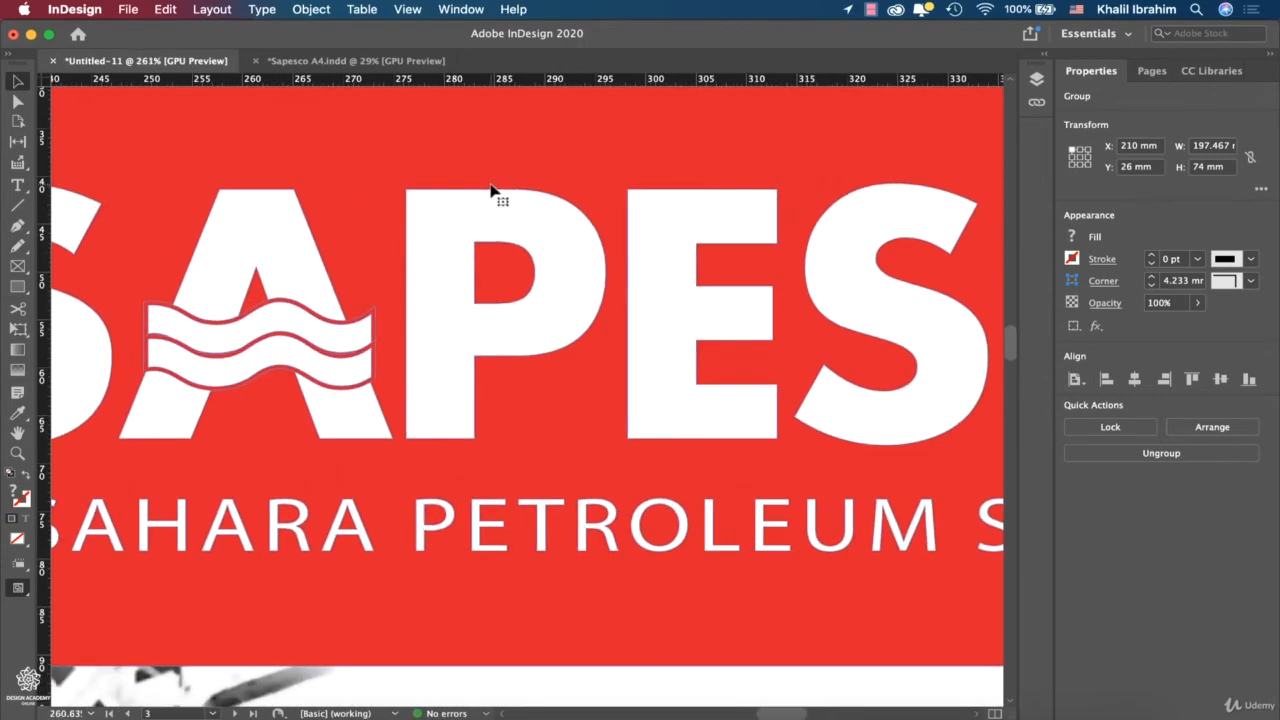
{"action": "scroll", "coordinate": [491, 193], "scroll_direction": "down", "scroll_amount": 5}
{"action": "key", "text": "super+z"}
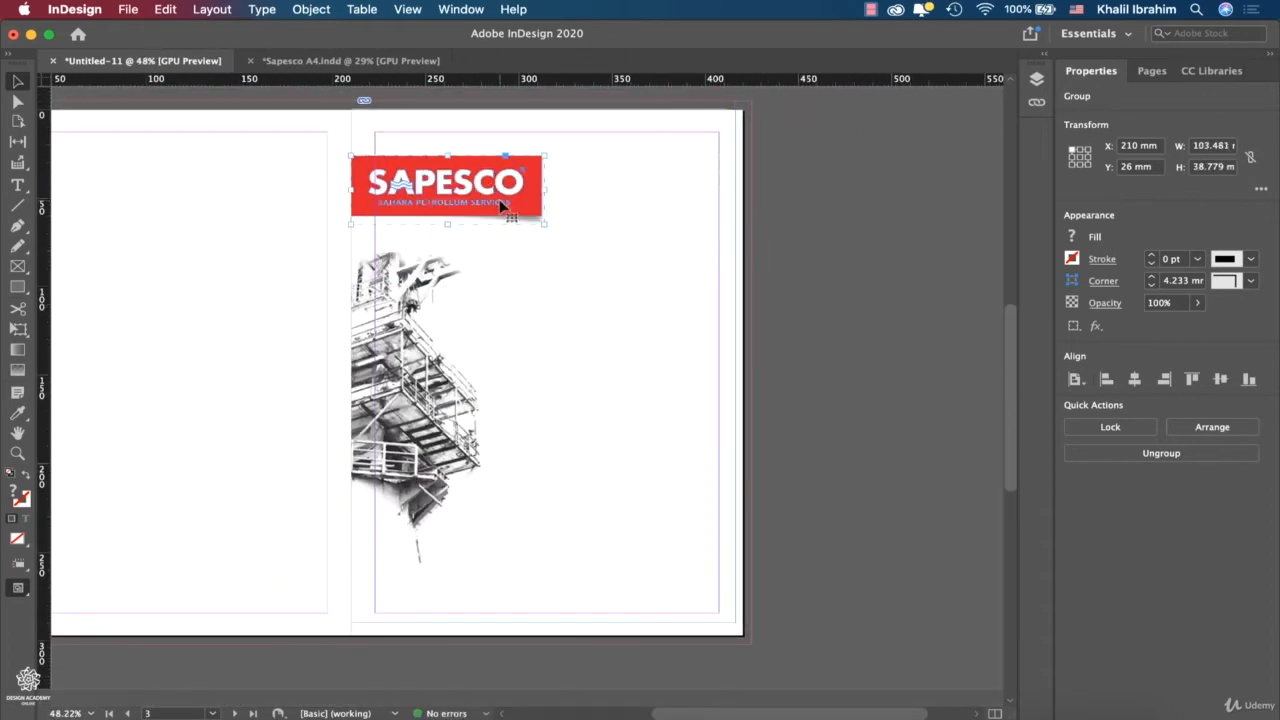
Move the logo group down along the spine to X 210 mm, Y 42 mm
{"action": "key", "text": "Left"}
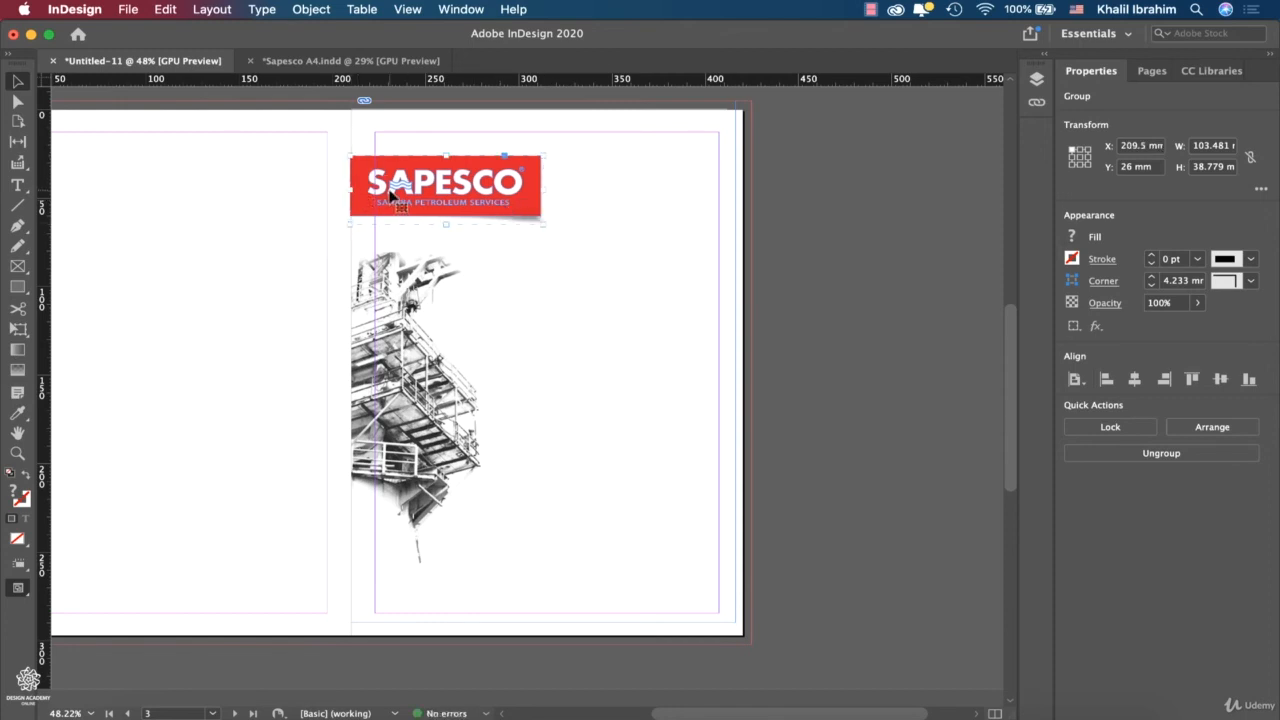
{"action": "left_click_drag", "start_coordinate": [390, 195], "coordinate": [395, 226]}
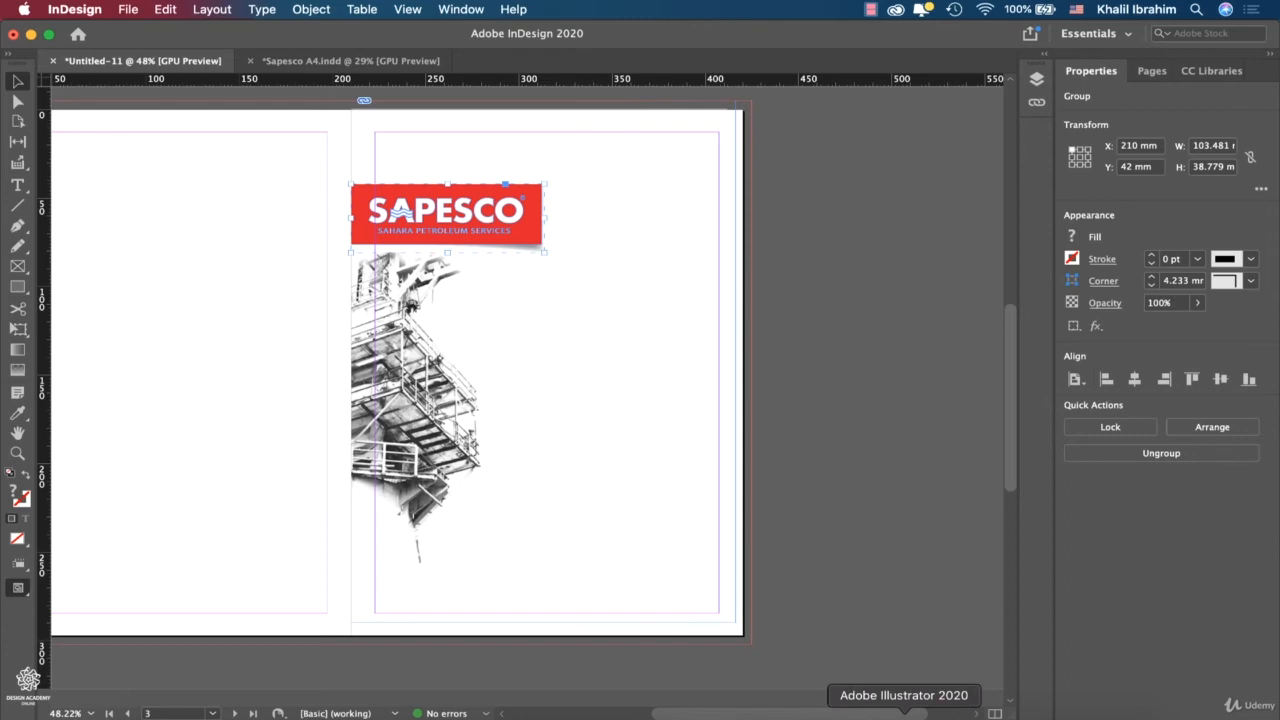
Switch to Illustrator and add the selected logo banner artwork to the "for indesign" library, accepting the legacy-format save
{"action": "left_click", "coordinate": [904, 714]}
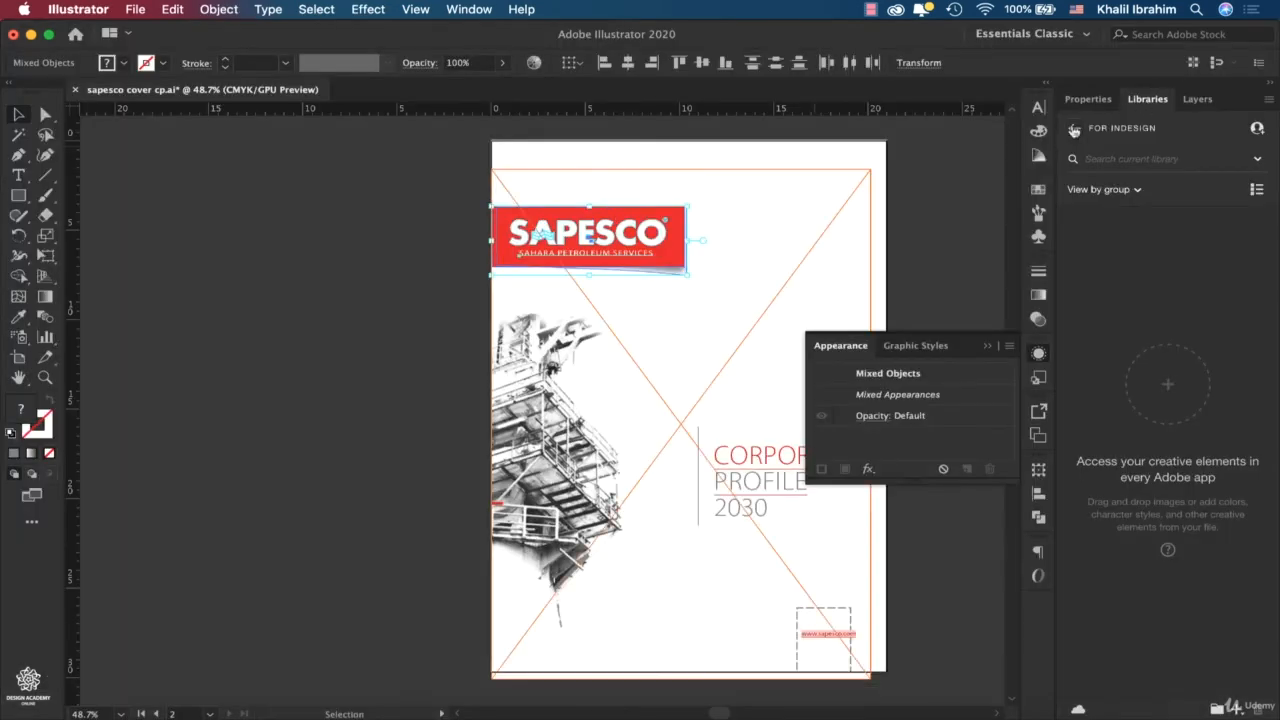
{"action": "left_click", "coordinate": [1073, 128]}
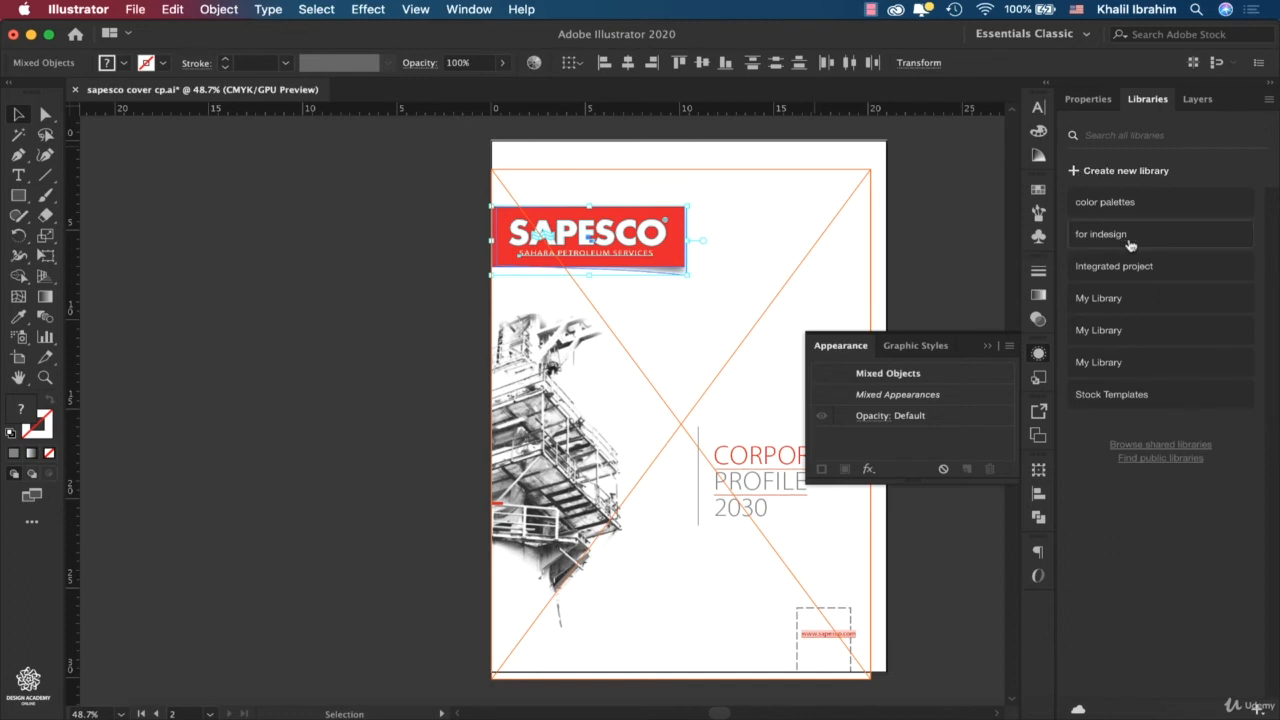
{"action": "left_click", "coordinate": [1130, 246]}
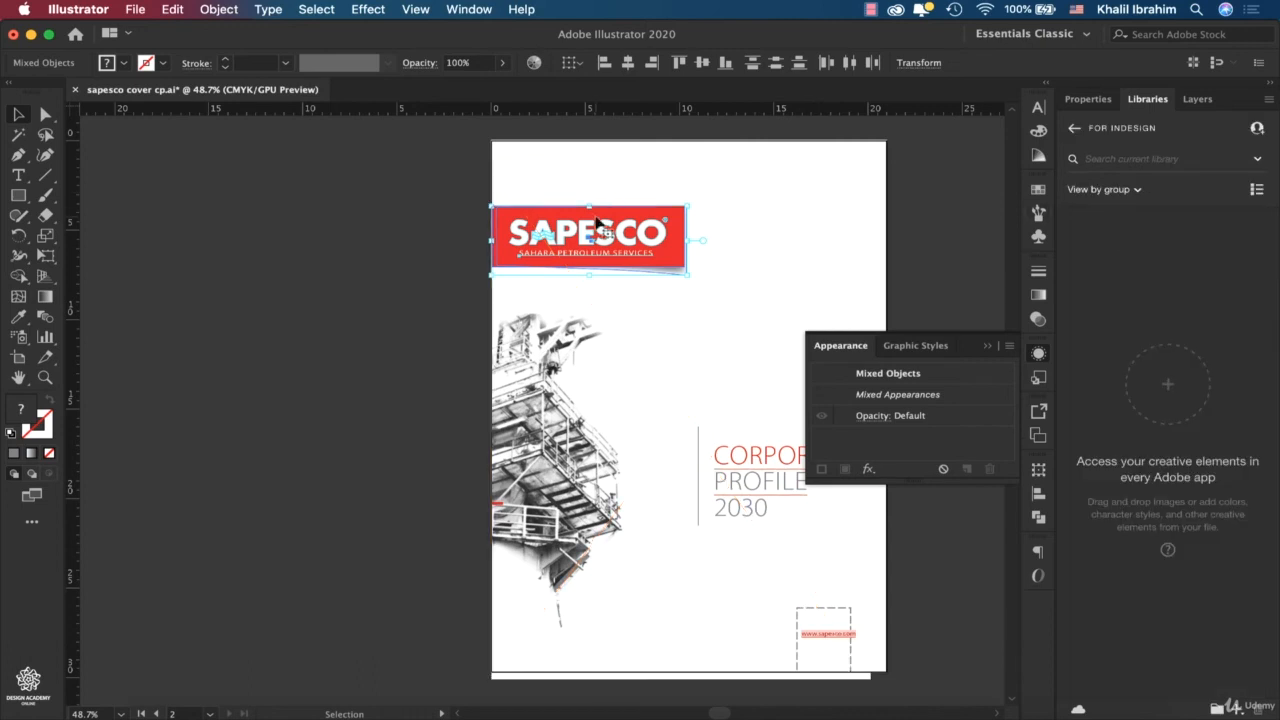
{"action": "left_click_drag", "start_coordinate": [600, 225], "coordinate": [1163, 313]}
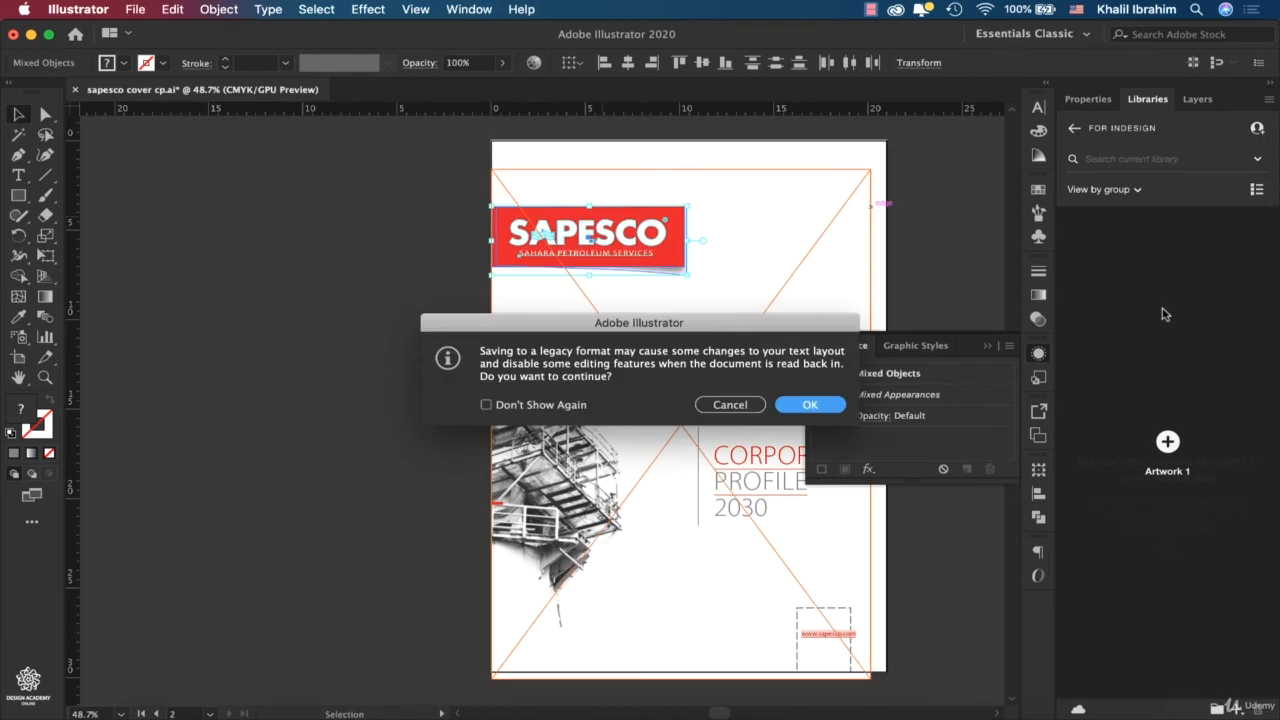
{"action": "left_click", "coordinate": [813, 405]}
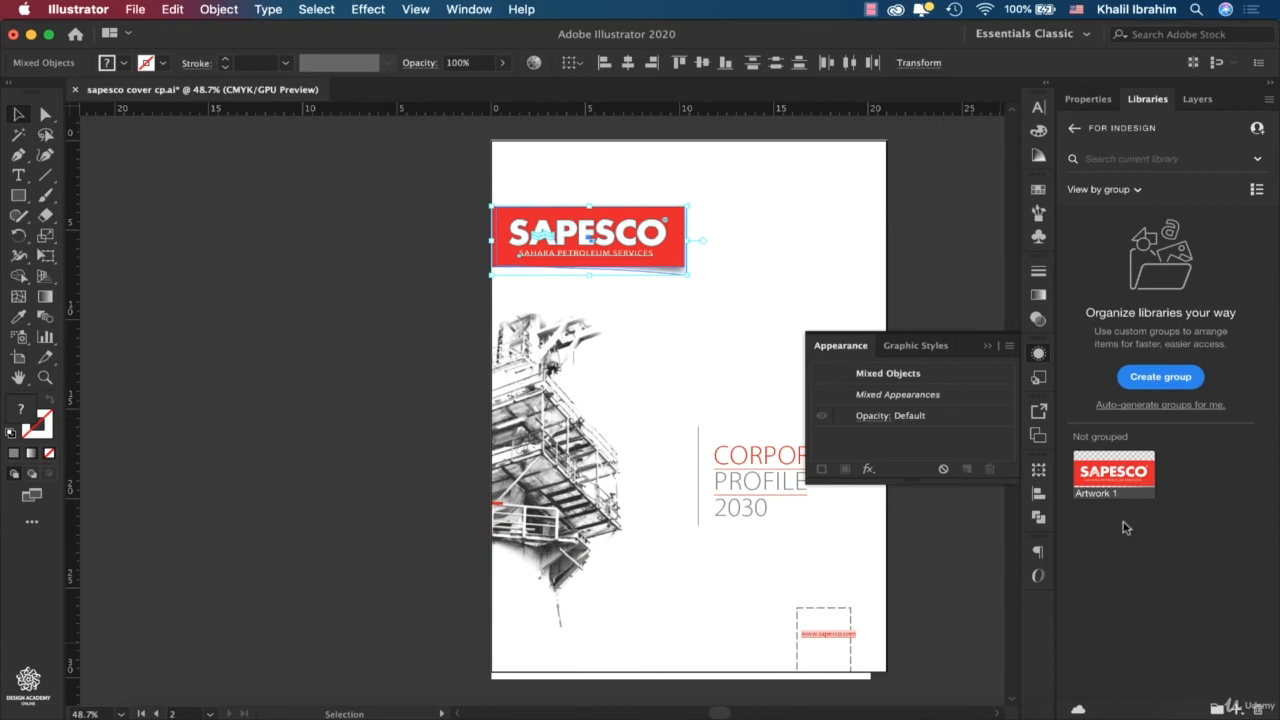
Switch to InDesign and place Artwork 1 from the "for indesign" library onto the empty left-hand page
{"action": "left_click", "coordinate": [936, 716]}
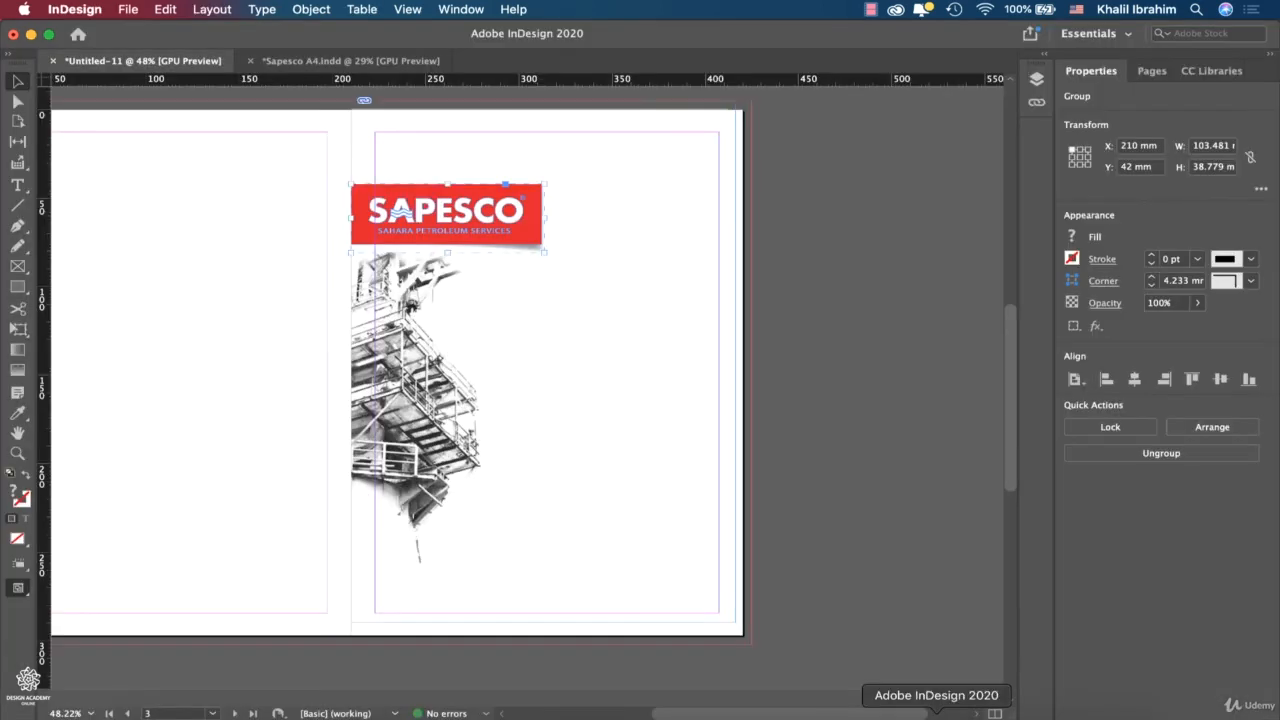
{"action": "left_click", "coordinate": [1207, 72]}
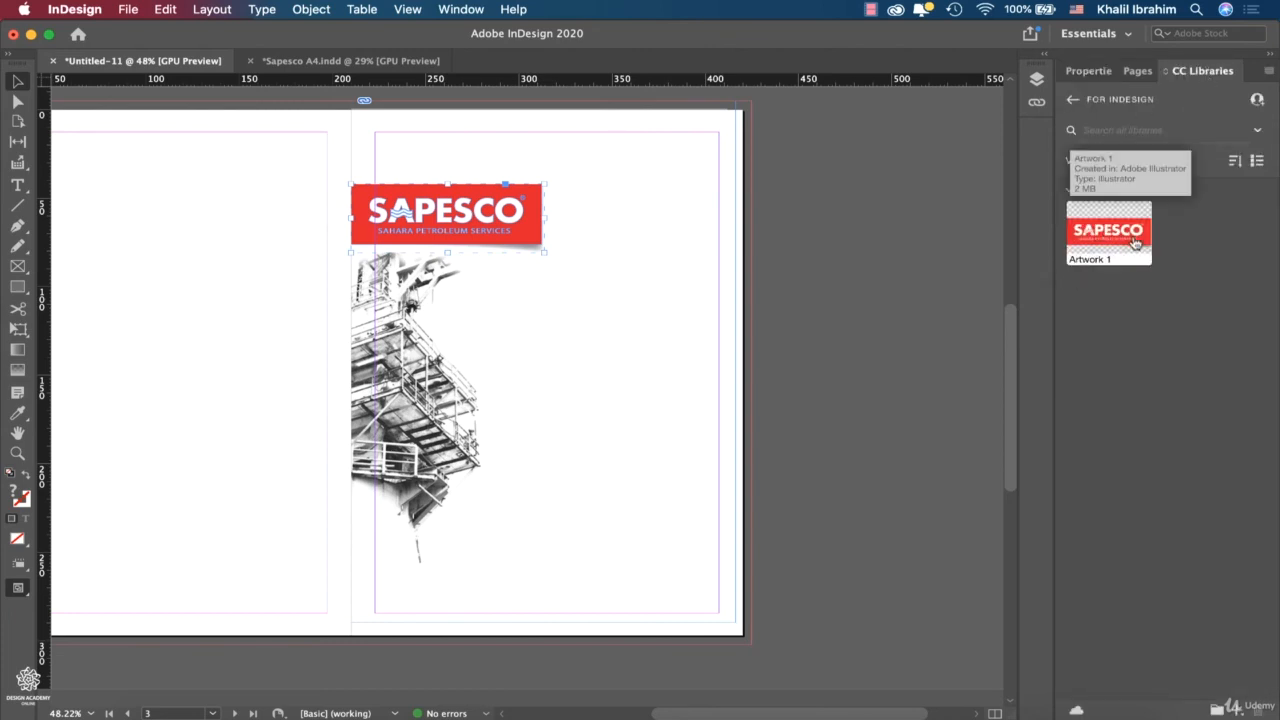
{"action": "left_click_drag", "start_coordinate": [1131, 238], "coordinate": [156, 365]}
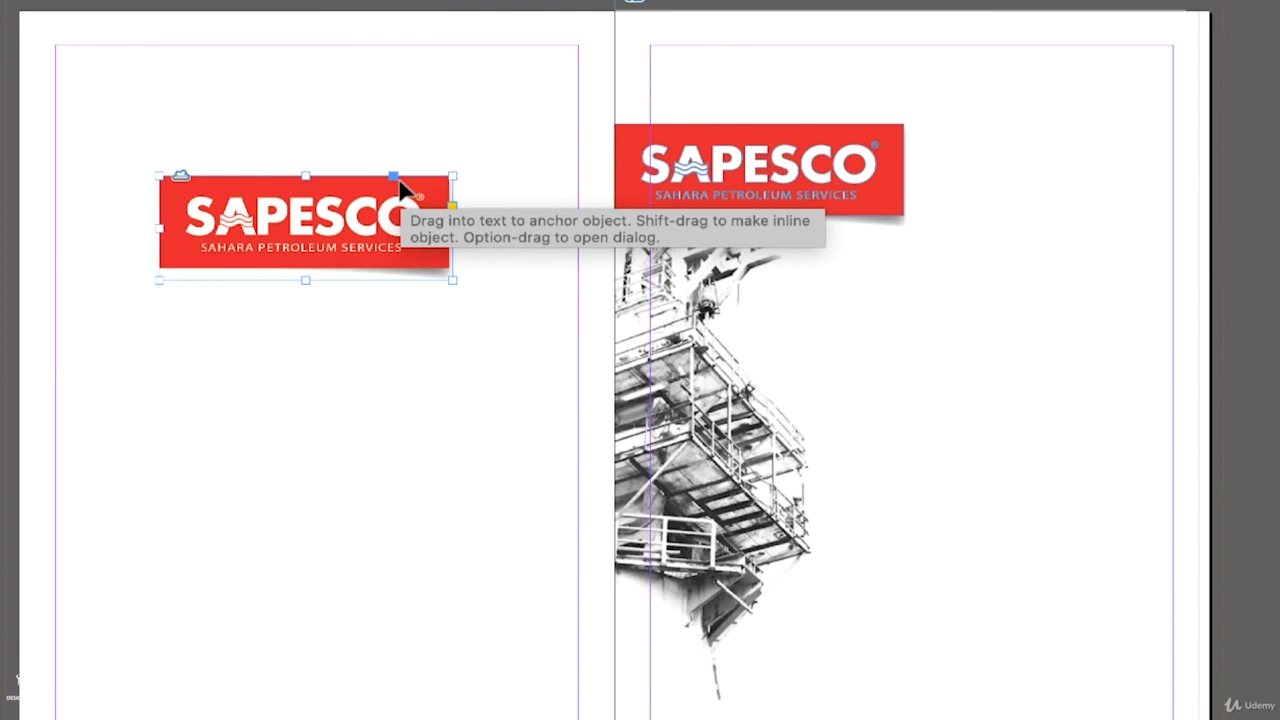
Try cropping and enlarging the frame of the library logo on the left-hand page, undoing each frame change
{"action": "left_click_drag", "start_coordinate": [451, 279], "coordinate": [360, 225]}
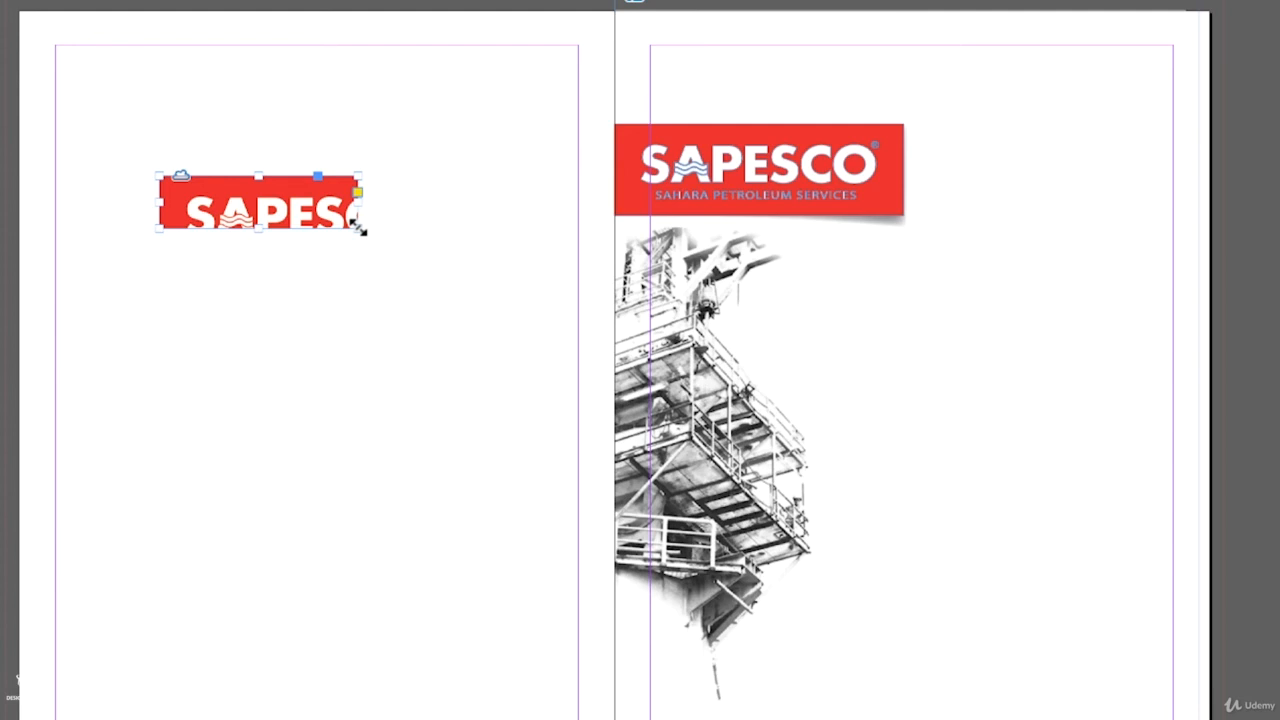
{"action": "double_click", "coordinate": [358, 226]}
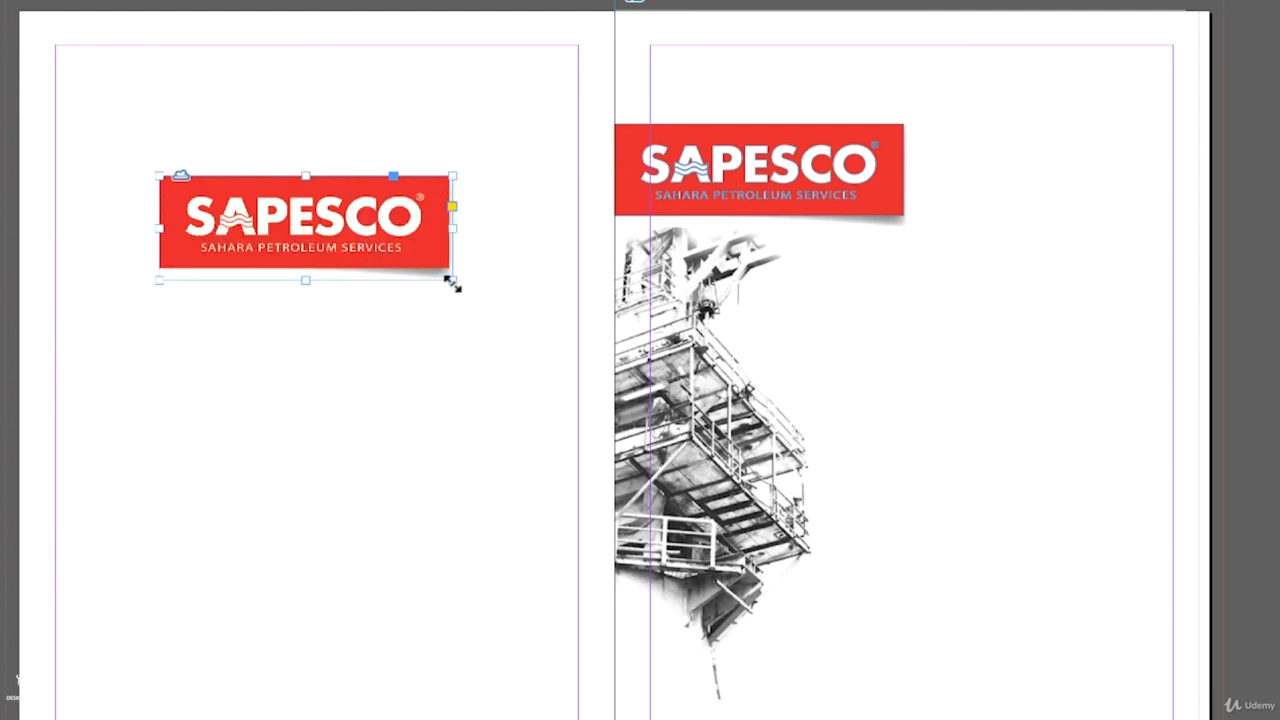
{"action": "left_click_drag", "start_coordinate": [452, 283], "coordinate": [262, 233]}
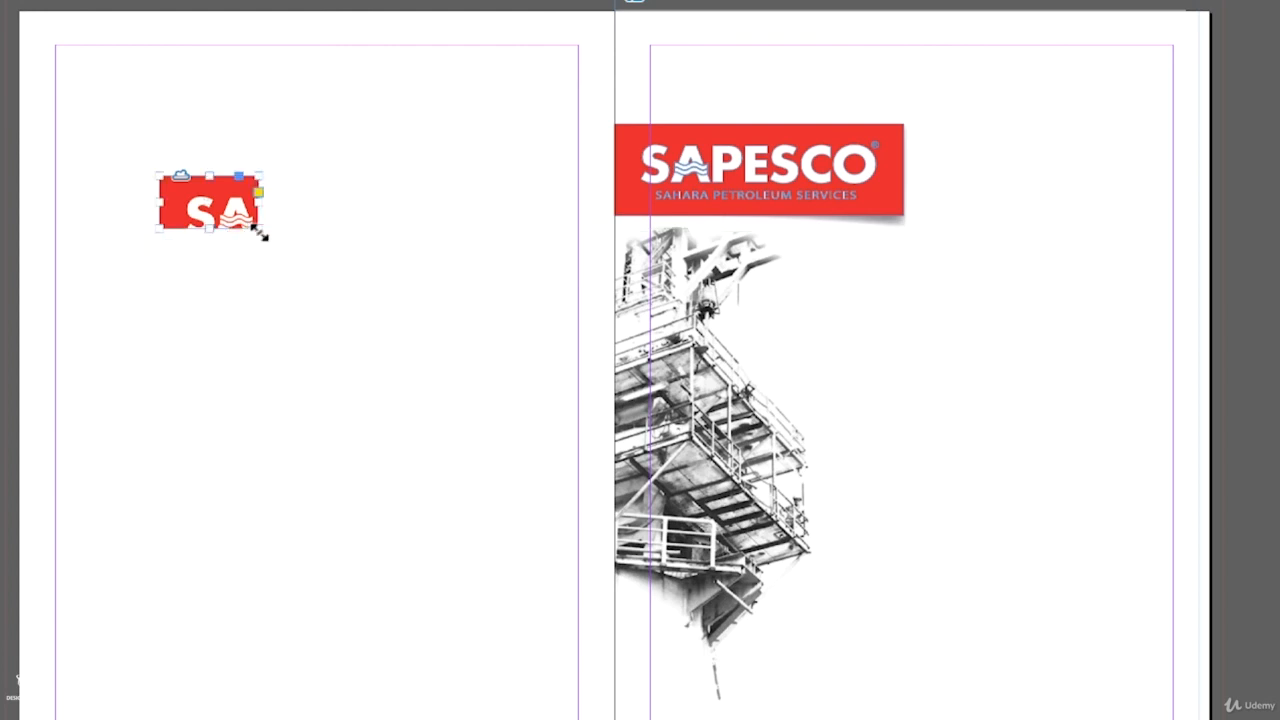
{"action": "key", "text": "ctrl+z"}
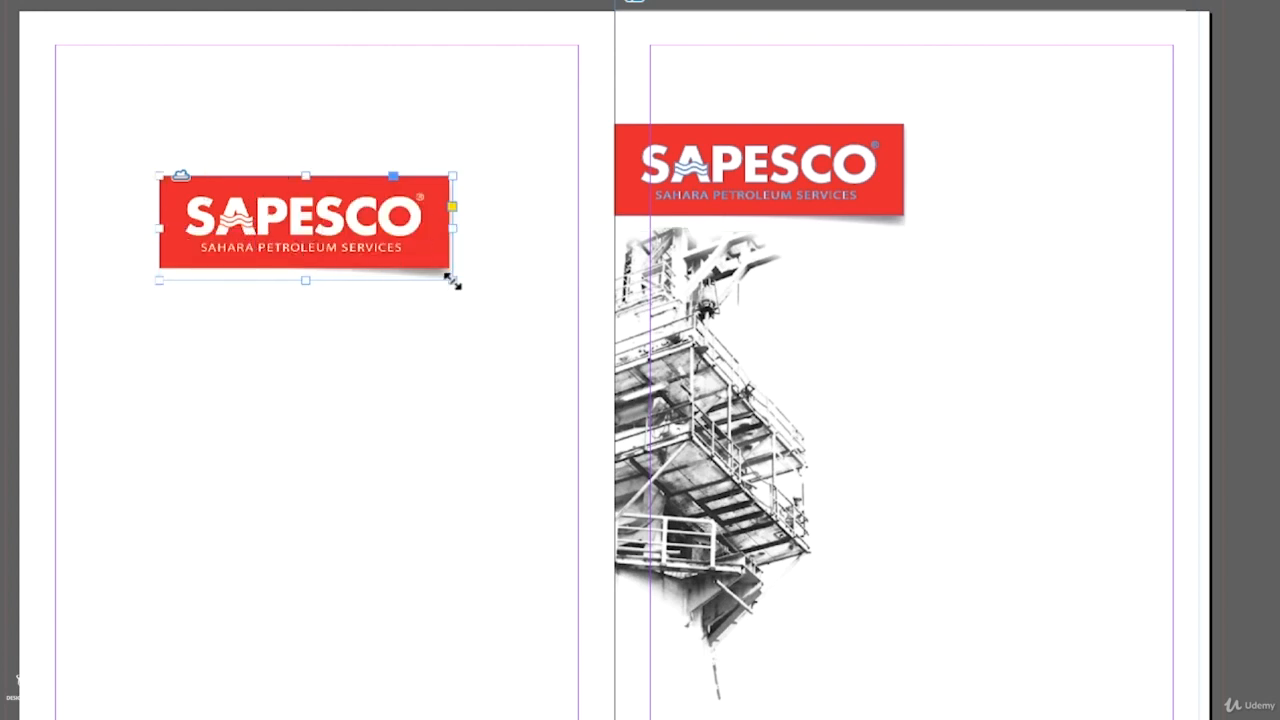
{"action": "left_click_drag", "start_coordinate": [452, 281], "coordinate": [614, 501]}
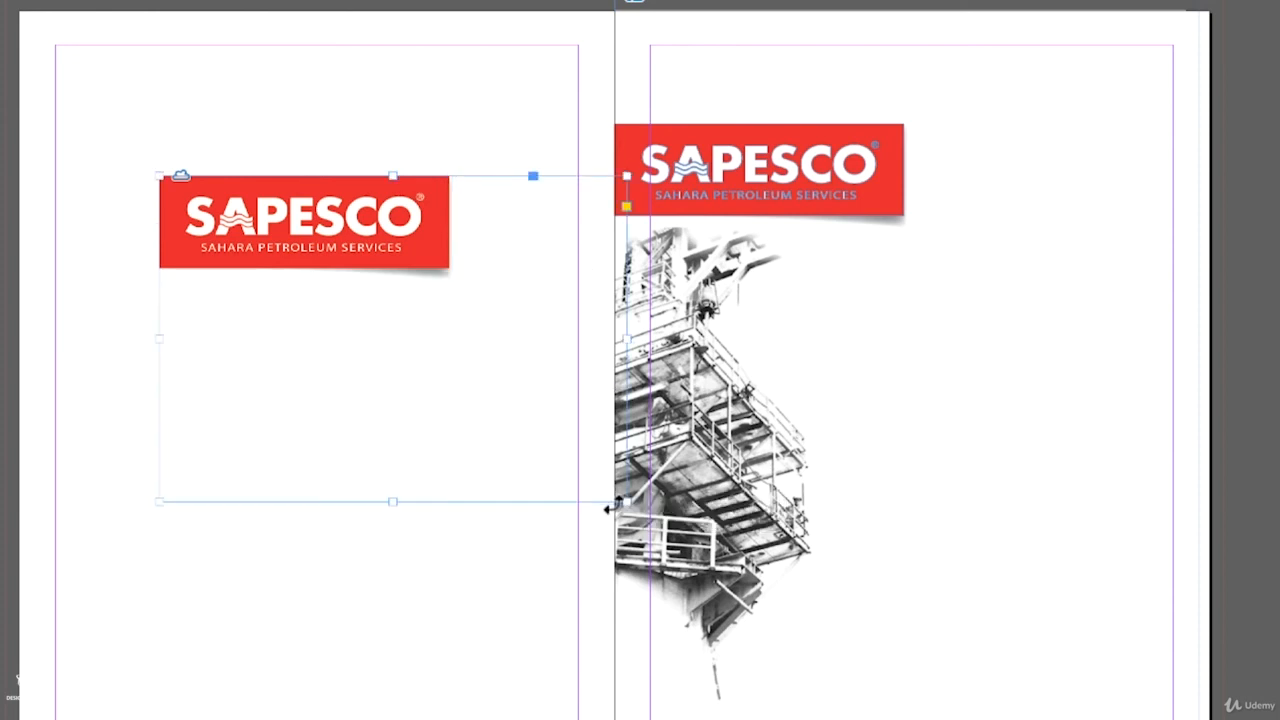
{"action": "key", "text": "ctrl+z"}
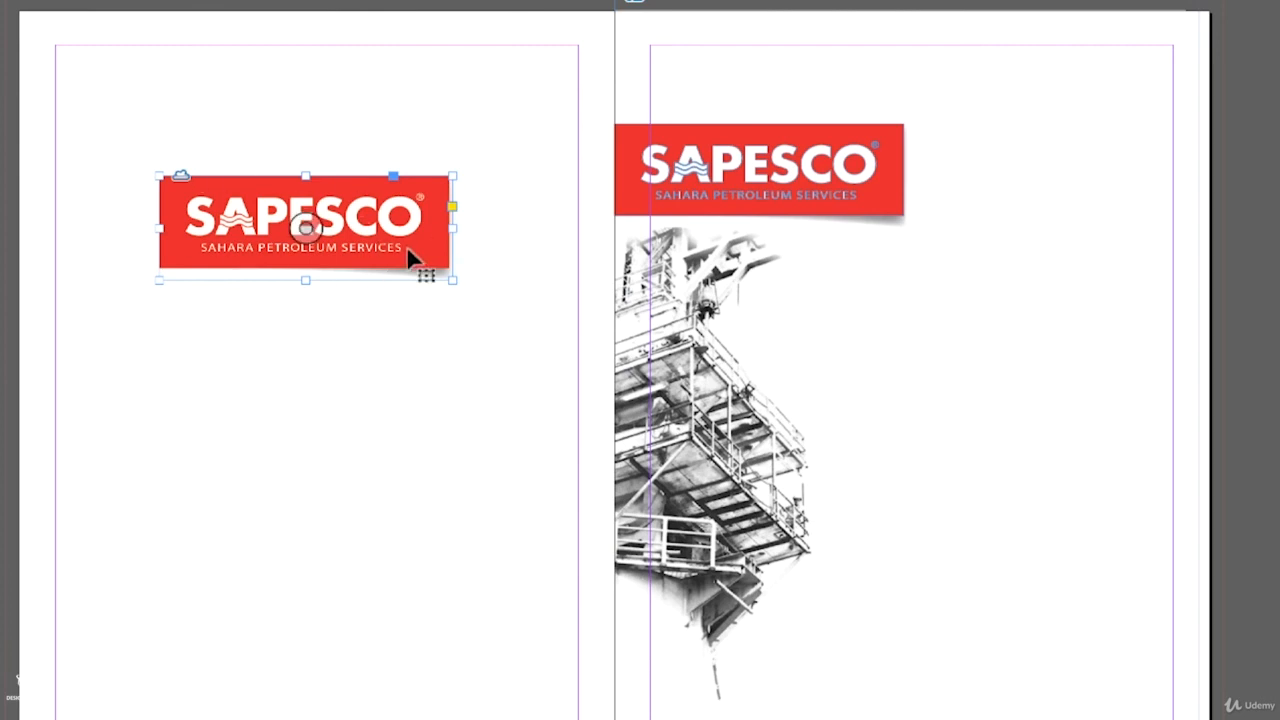
Delete the pasted logo group from the cover page and move the library logo into its place against the spine
{"action": "left_click", "coordinate": [805, 180]}
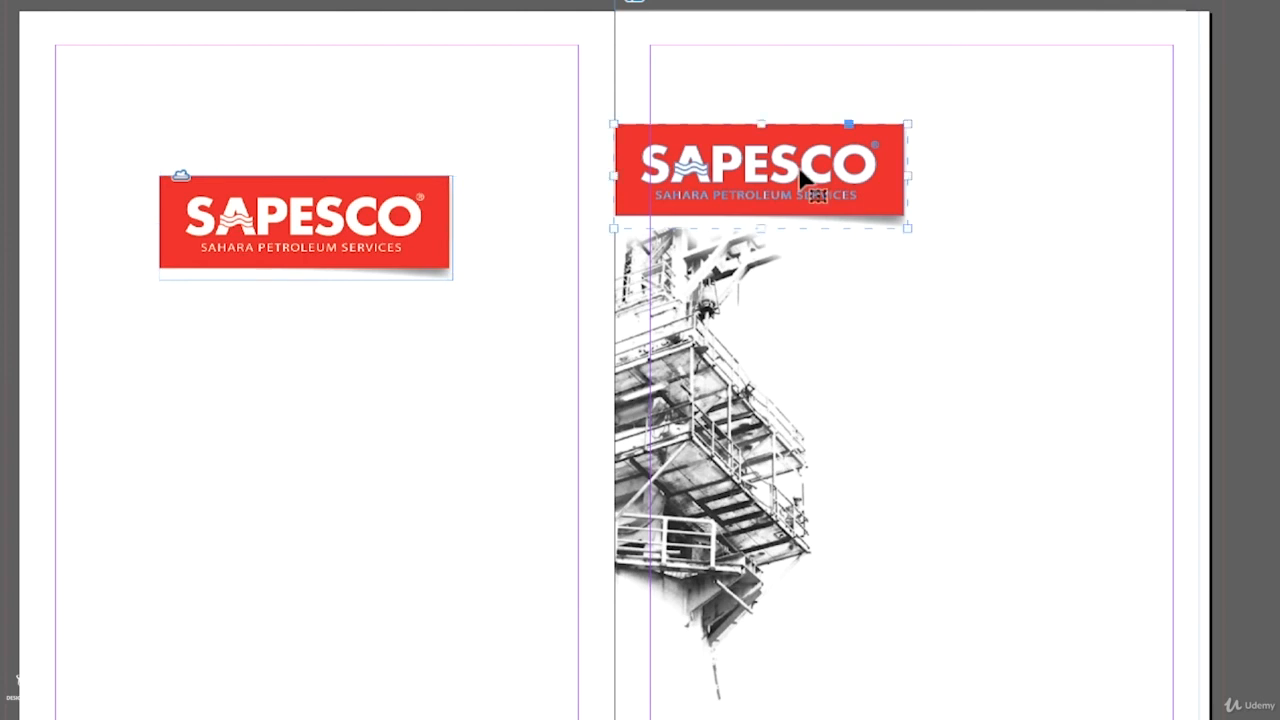
{"action": "key", "text": "Delete"}
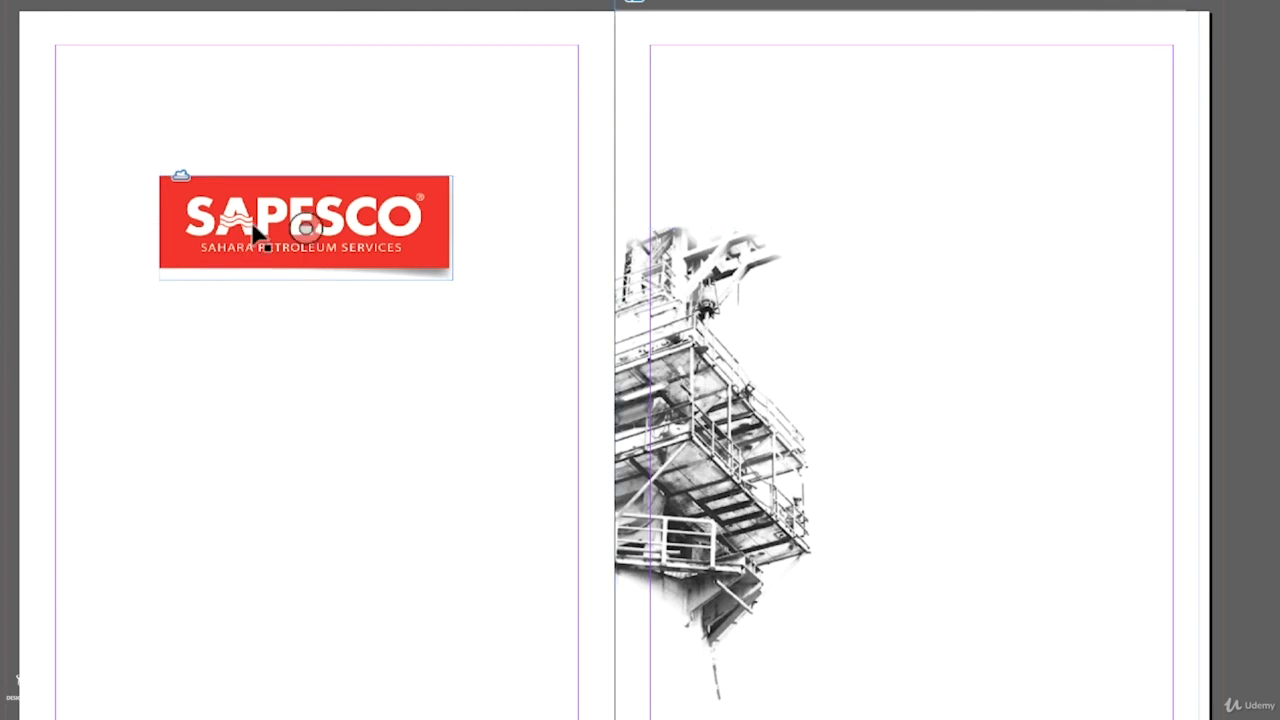
{"action": "left_click_drag", "start_coordinate": [257, 228], "coordinate": [716, 190]}
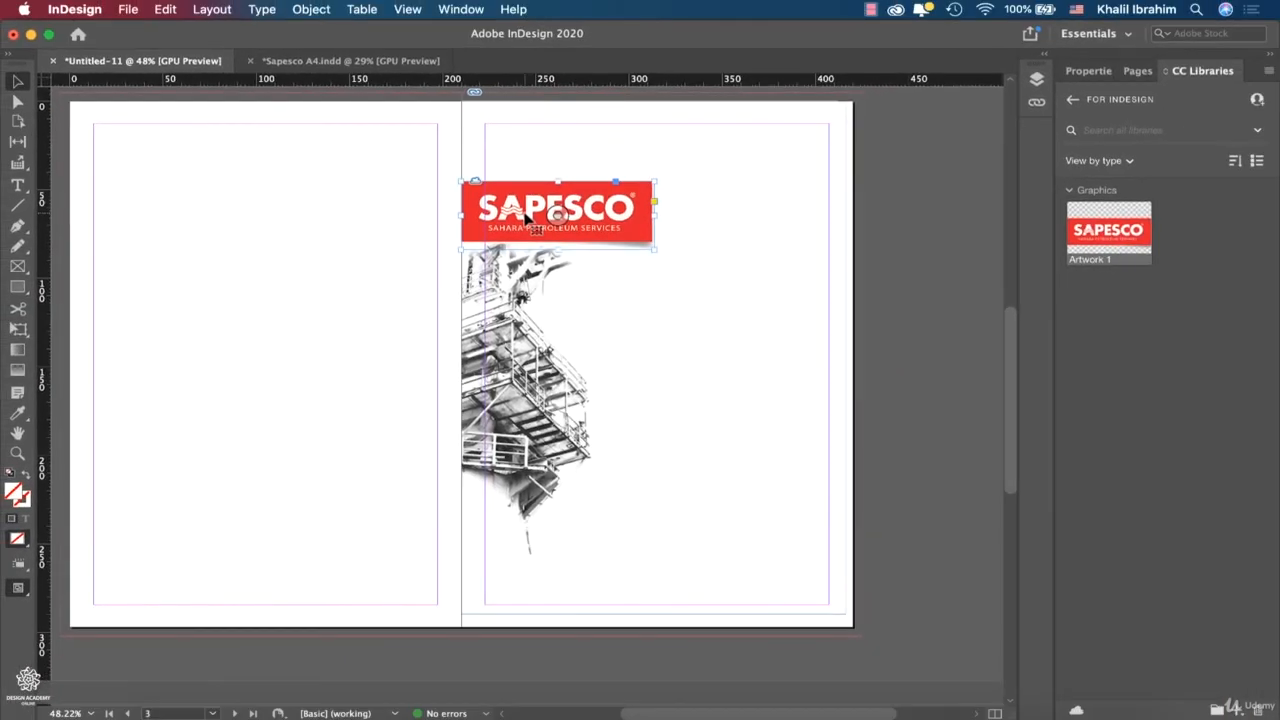
Switch to Illustrator and examine the export commands available for the cover document
{"action": "left_click", "coordinate": [903, 714]}
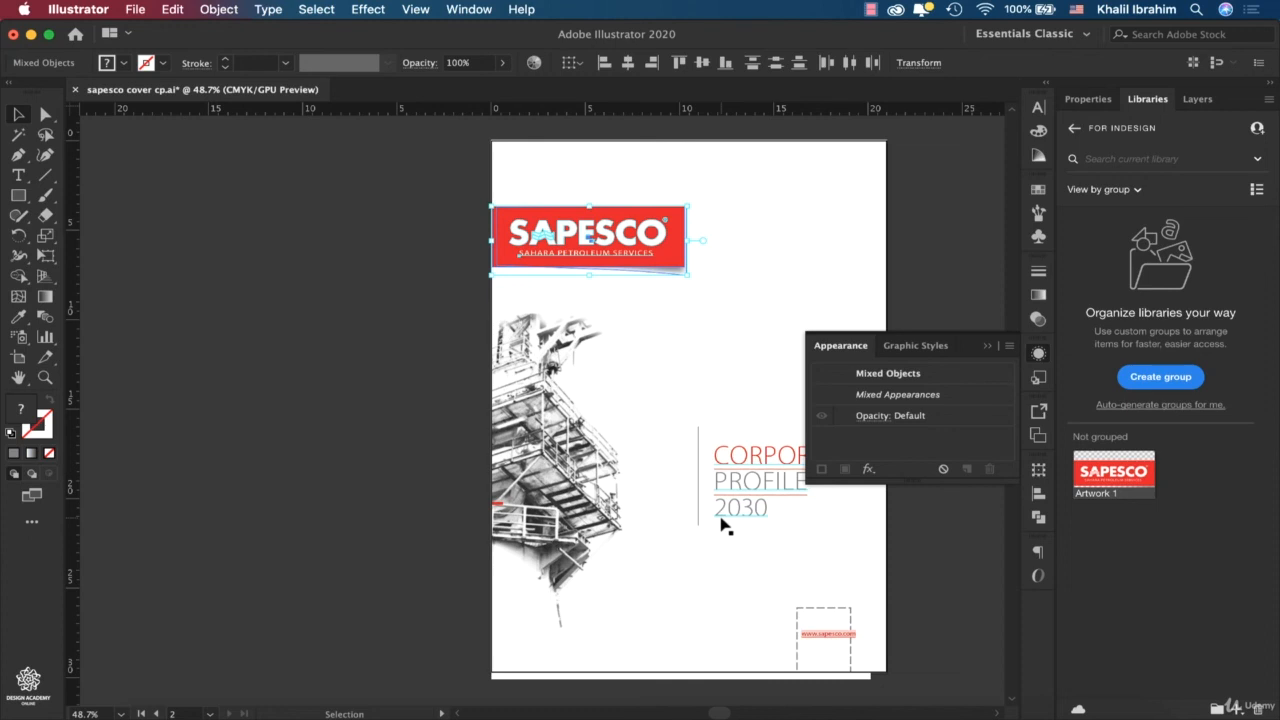
{"action": "left_click", "coordinate": [135, 9]}
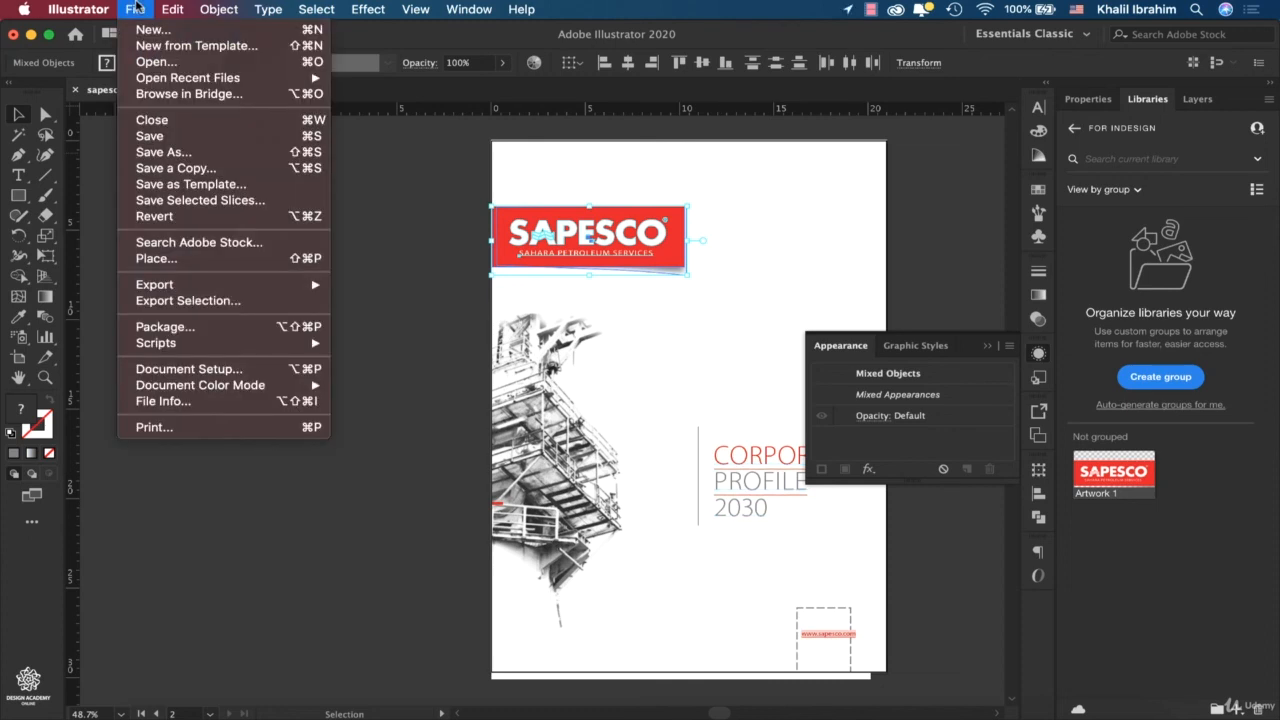
{"action": "mouse_move", "coordinate": [199, 285]}
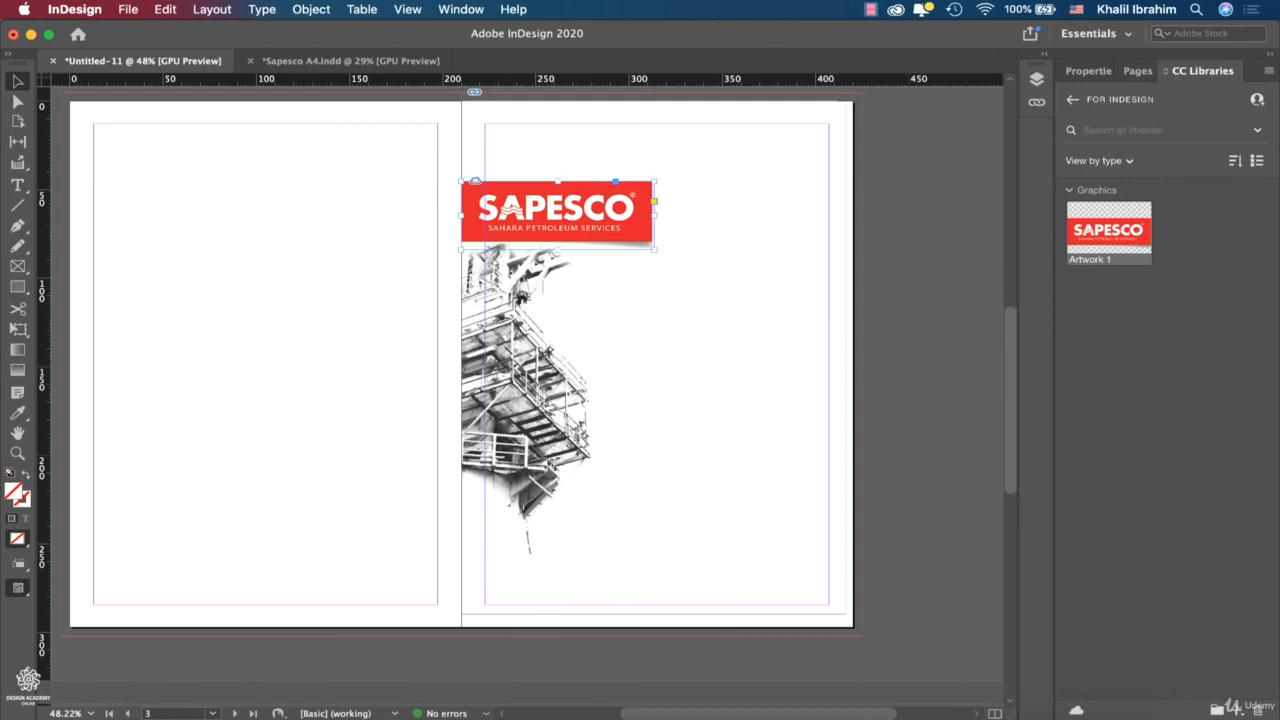
Switch back to InDesign, try placing Sapesco Brochure m1.jpg over the selected logo, and undo the replacement
{"action": "left_click", "coordinate": [127, 9]}
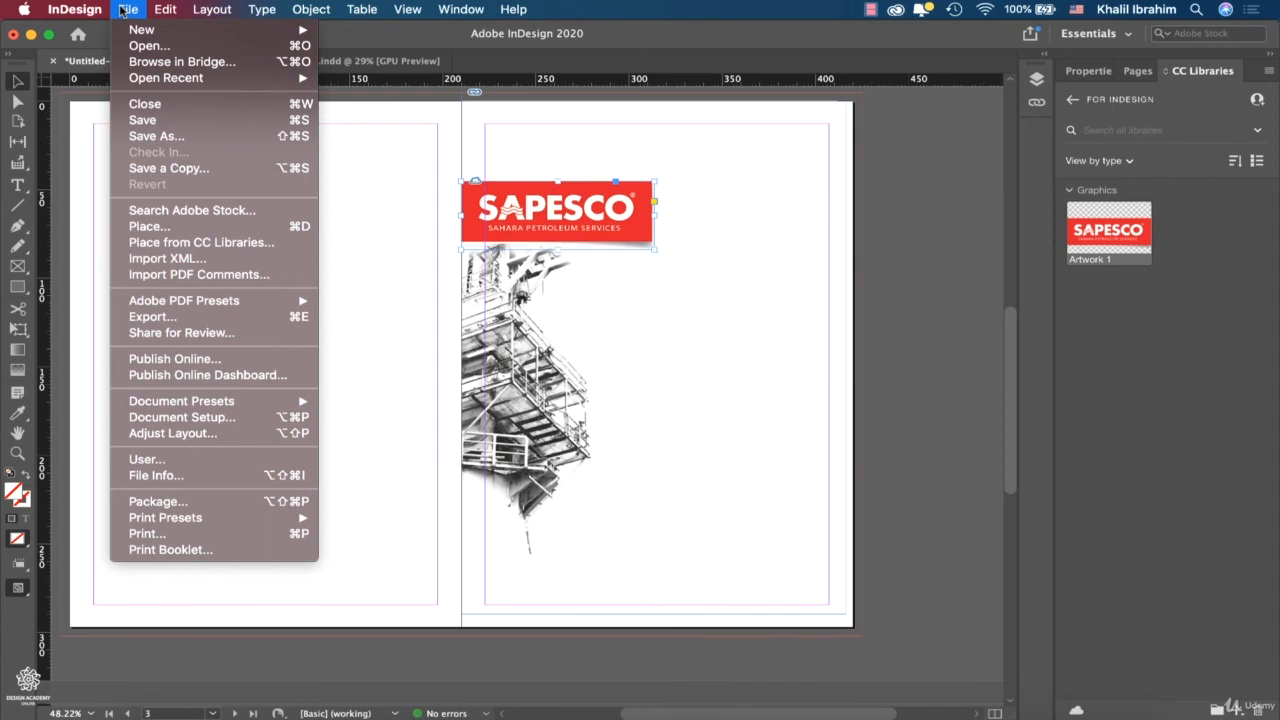
{"action": "left_click", "coordinate": [178, 227]}
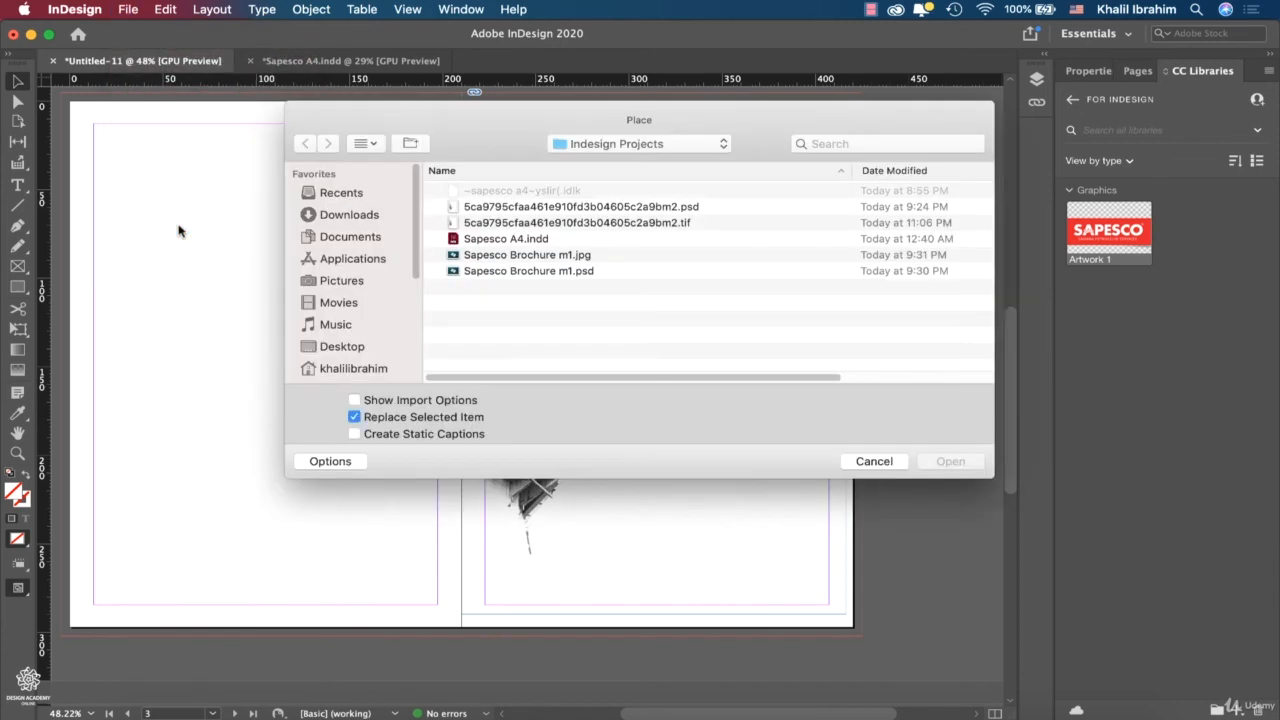
{"action": "left_click", "coordinate": [527, 256]}
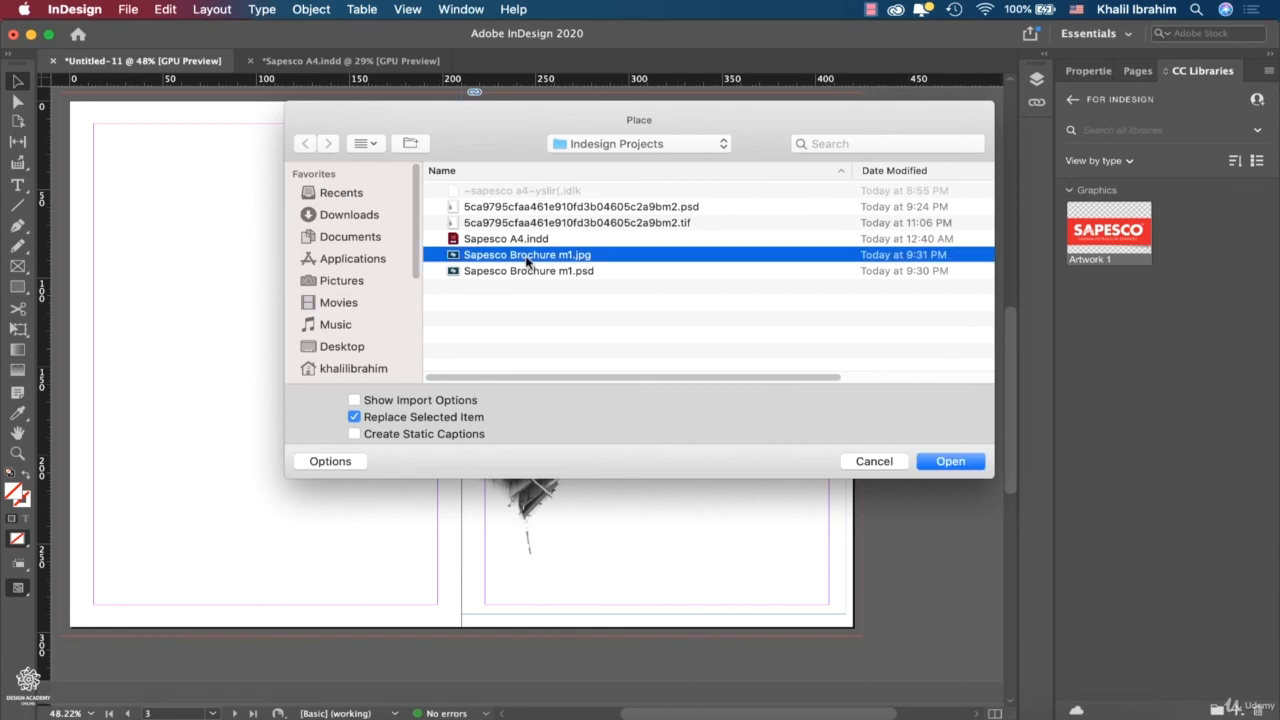
{"action": "left_click", "coordinate": [950, 461]}
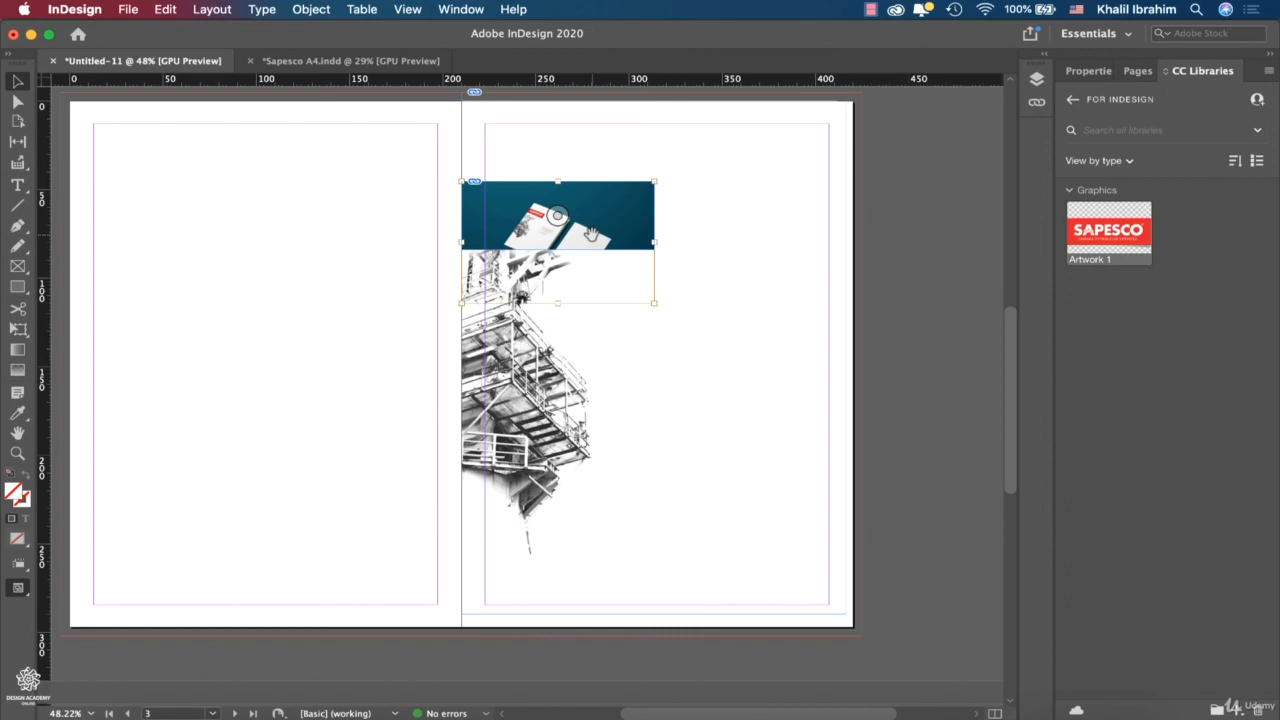
{"action": "key", "text": "super+z"}
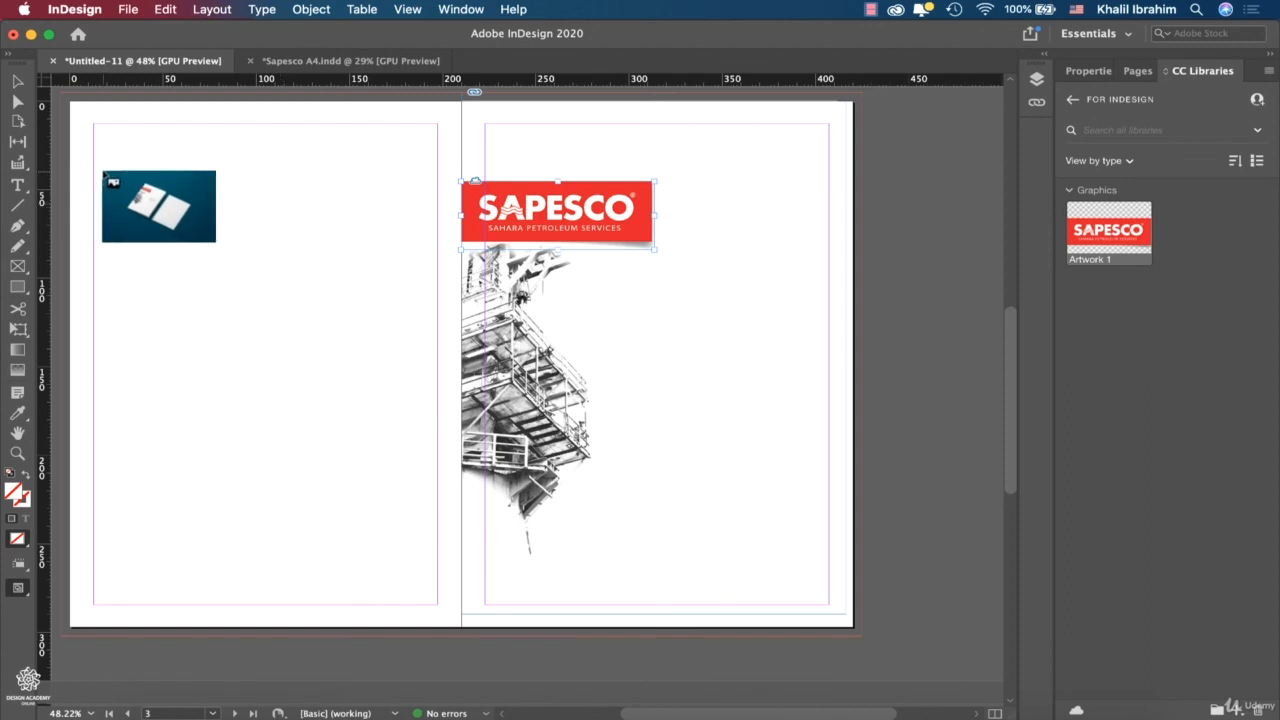
Place the loaded brochure image on the left-hand page, cropping its frame to page width and moving it to the upper-left bleed corner
{"action": "left_click", "coordinate": [70, 101]}
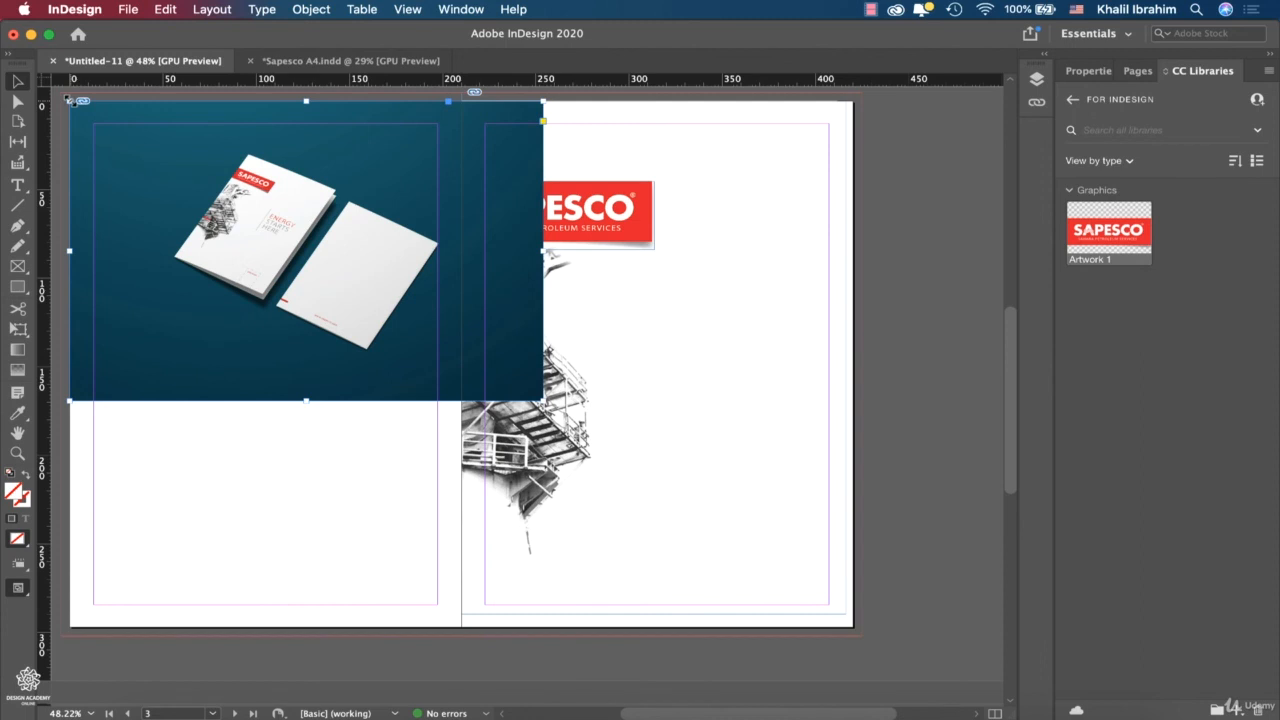
{"action": "left_click_drag", "start_coordinate": [540, 251], "coordinate": [461, 251]}
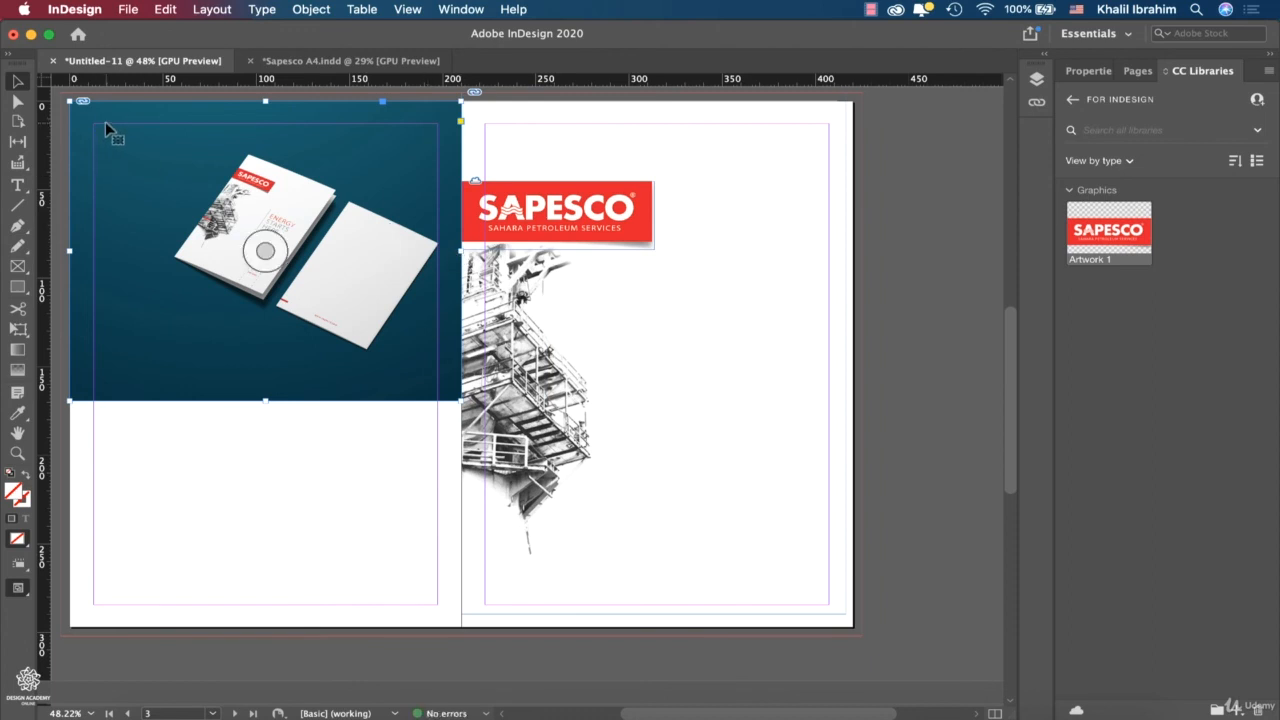
{"action": "left_click_drag", "start_coordinate": [106, 119], "coordinate": [96, 108]}
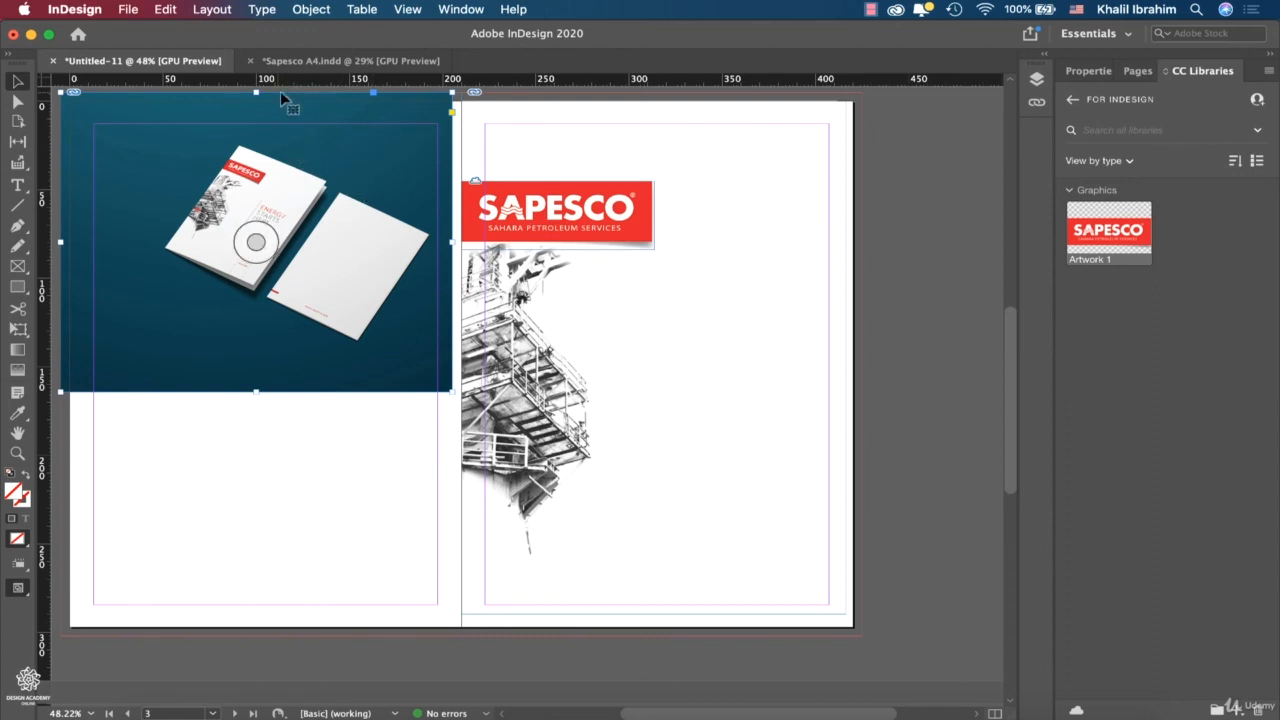
Fit the brochure image's content to its frame, and delete the image from the left-hand page
{"action": "right_click", "coordinate": [343, 325]}
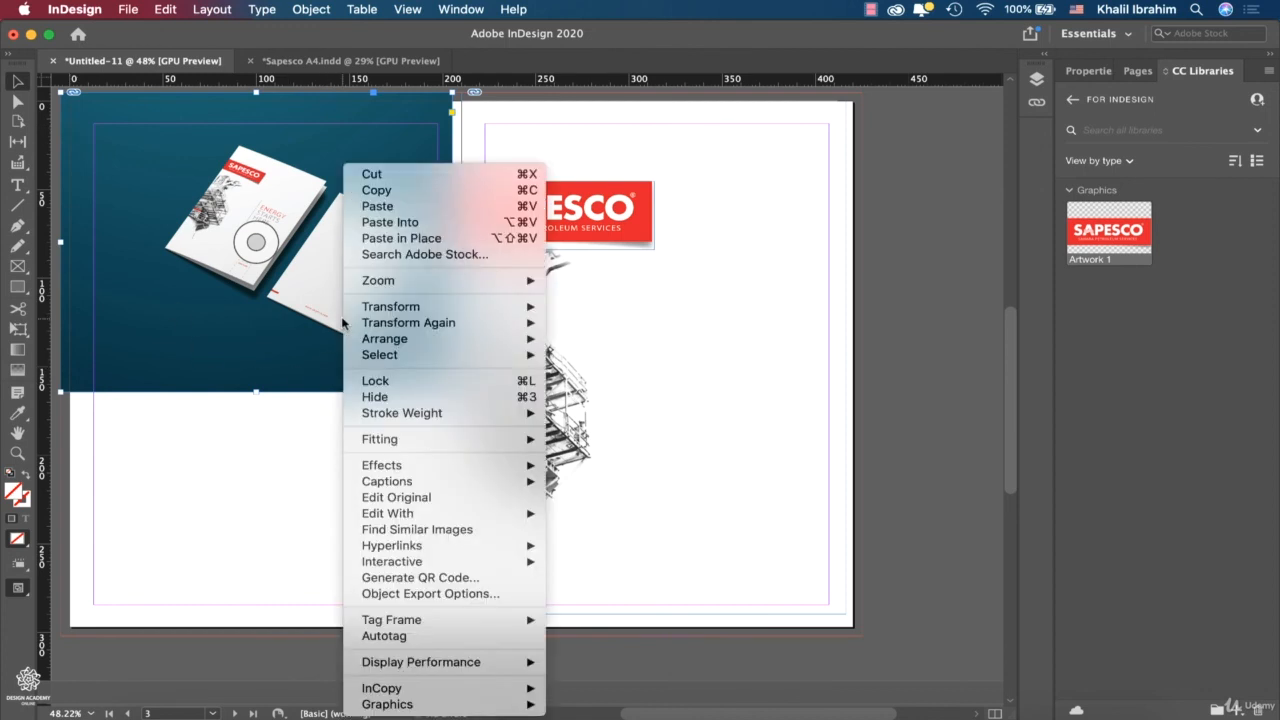
{"action": "mouse_move", "coordinate": [408, 440]}
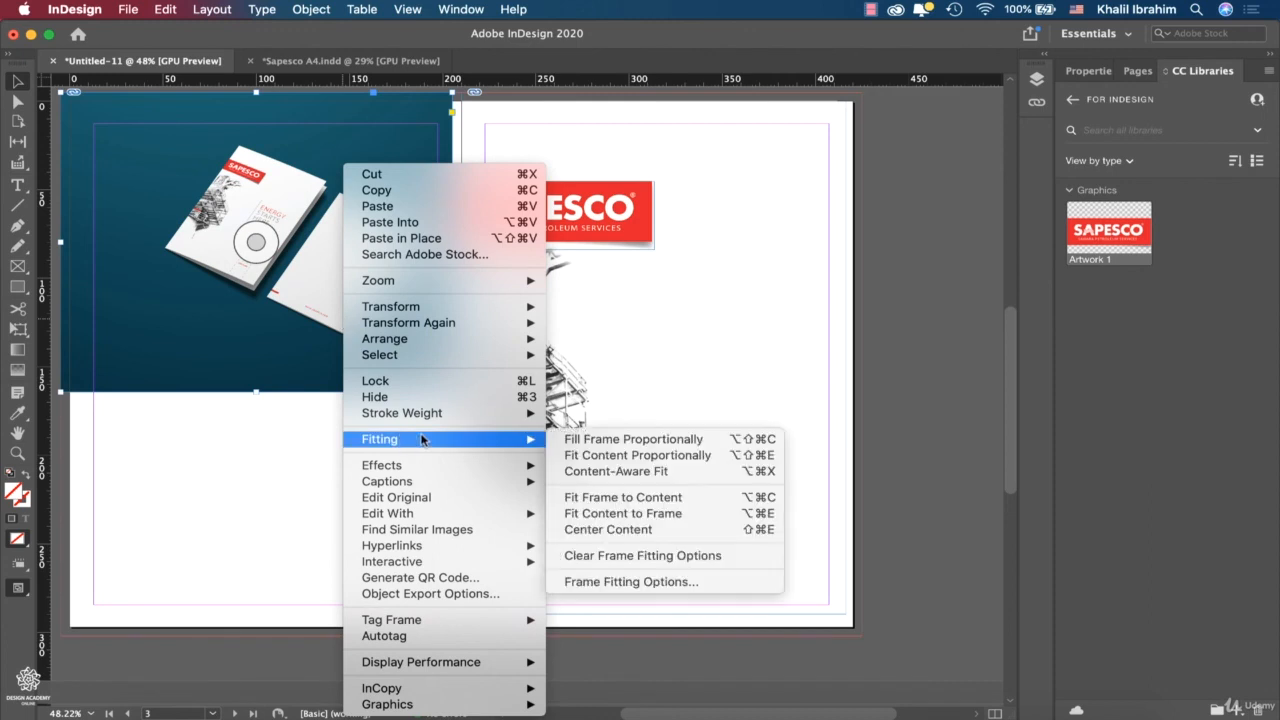
{"action": "left_click", "coordinate": [604, 514]}
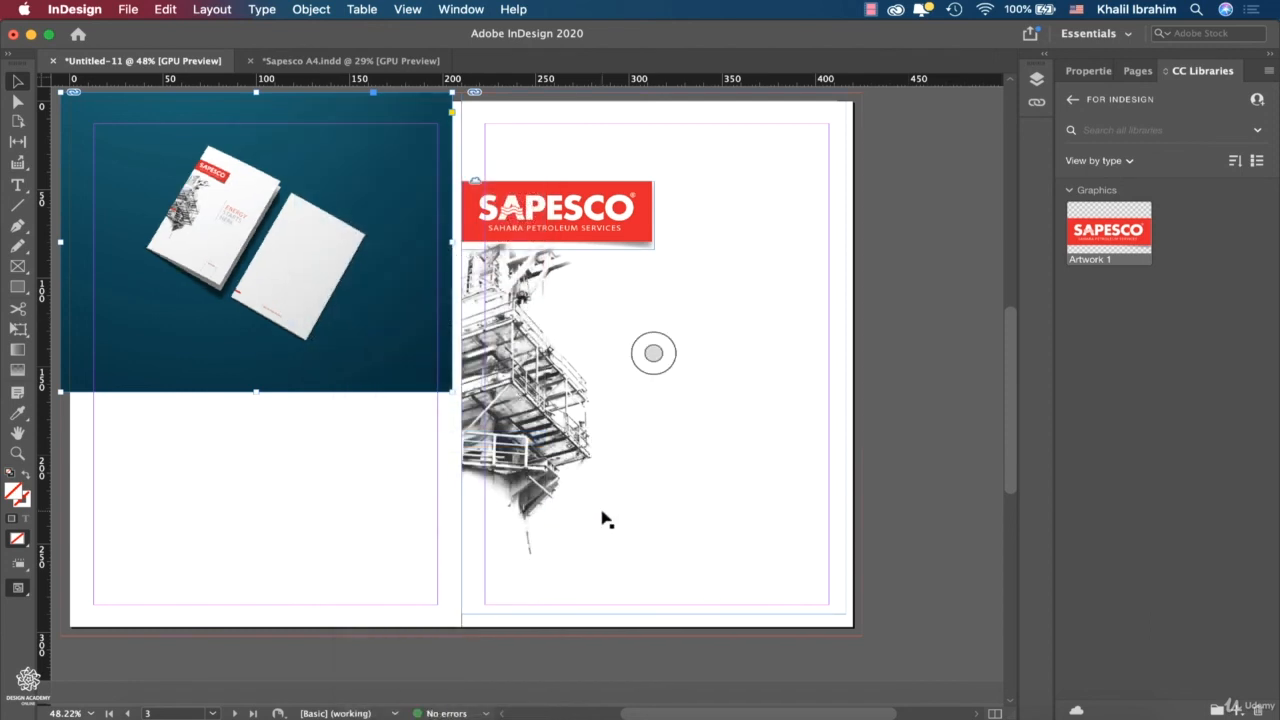
{"action": "left_click", "coordinate": [256, 242]}
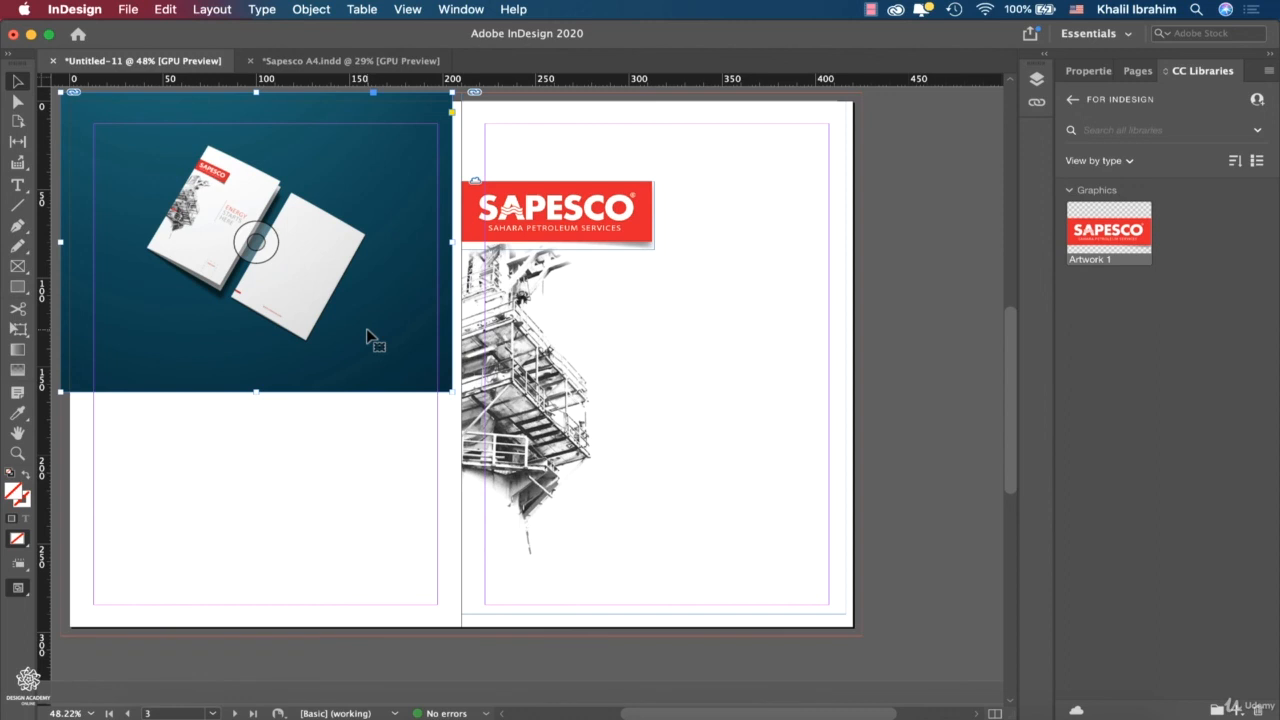
{"action": "key", "text": "Delete"}
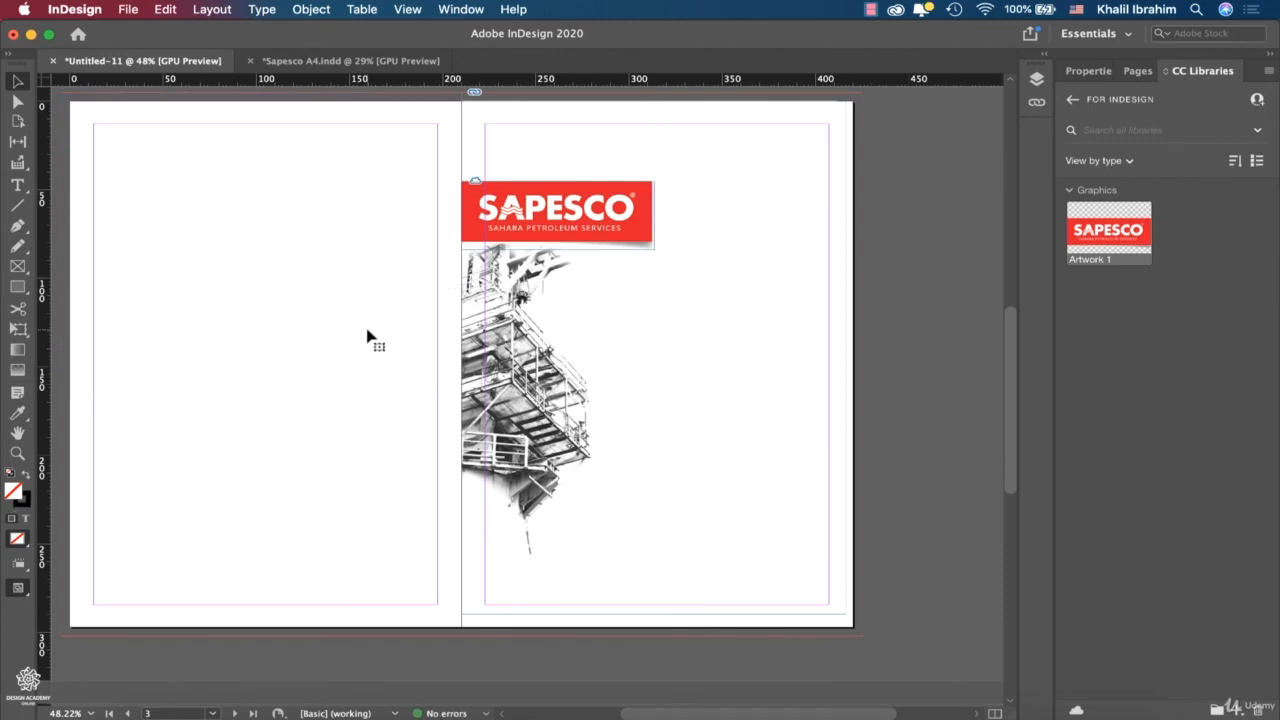